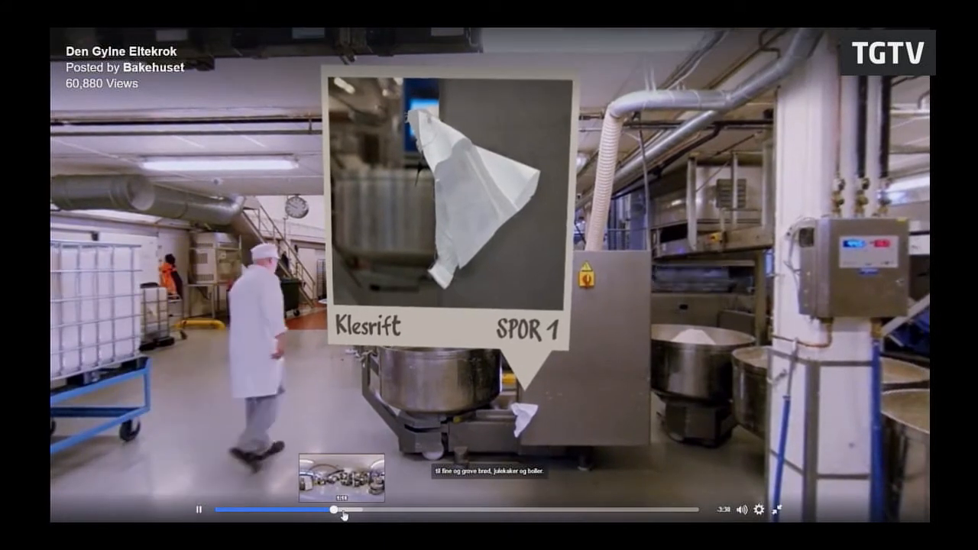
Step: Skip forward through the Den Gylne Eltekrok 360 video and leave full-screen playback
{"action": "left_click", "coordinate": [343, 510]}
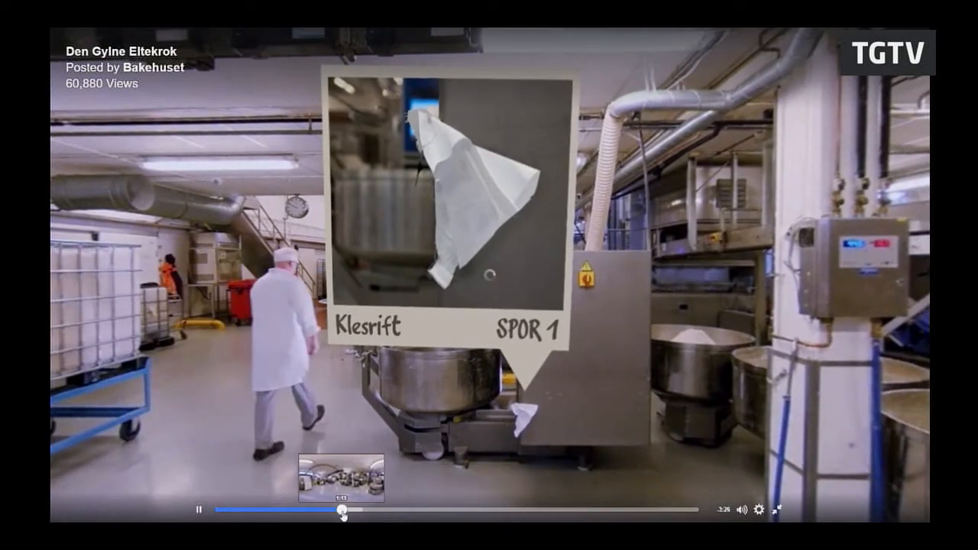
{"action": "left_click", "coordinate": [537, 510]}
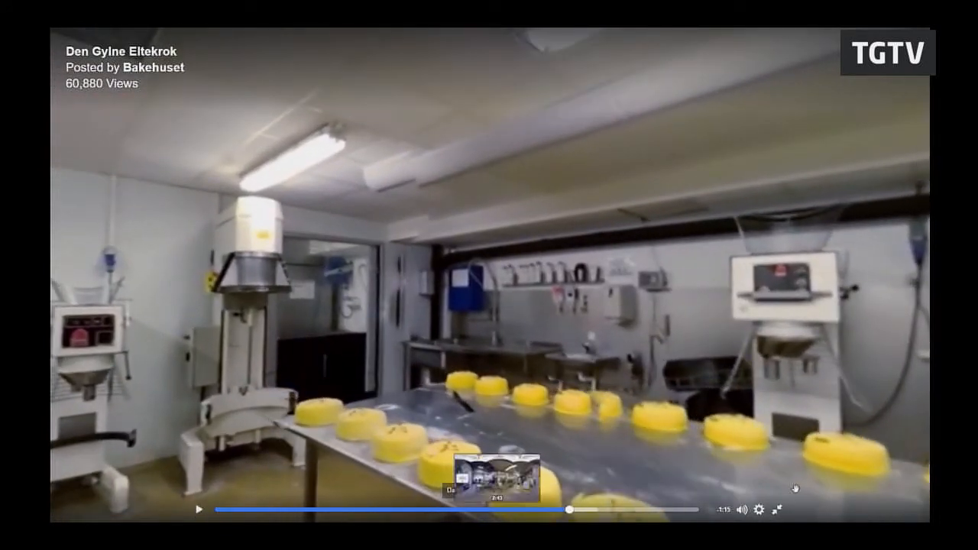
{"action": "left_click", "coordinate": [776, 510]}
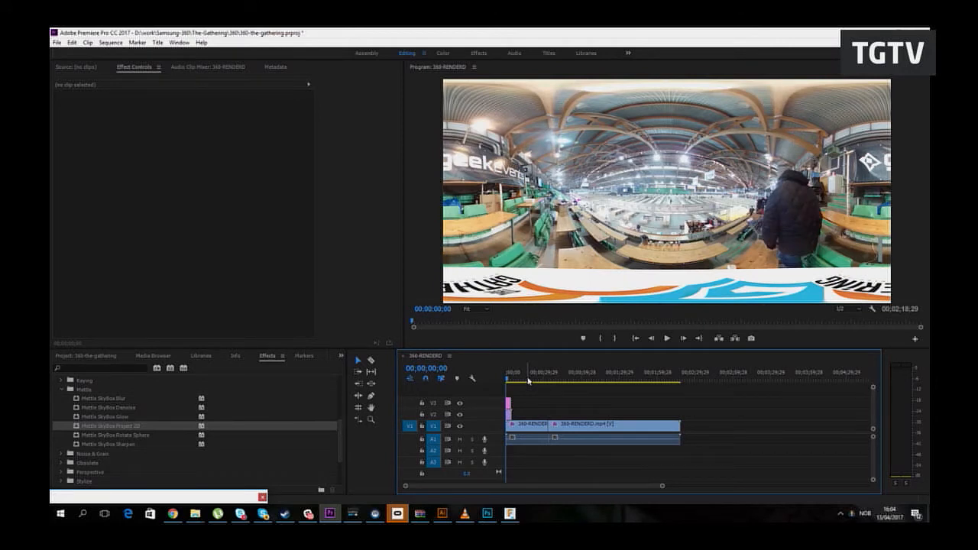
Step: Hide the V3 logo track and inspect the uncovered floor area beneath the camera in GoPro VR Player
{"action": "left_click", "coordinate": [460, 403]}
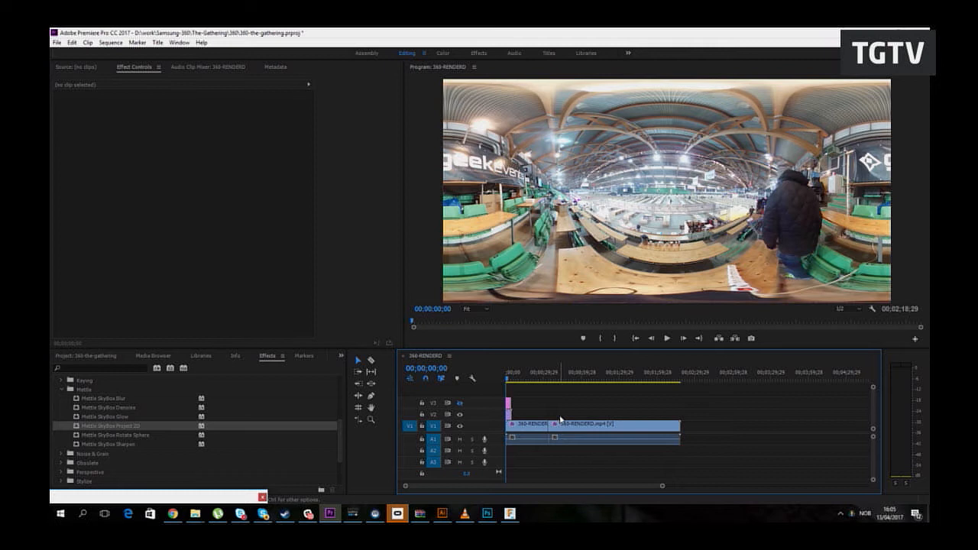
{"action": "left_click", "coordinate": [352, 513]}
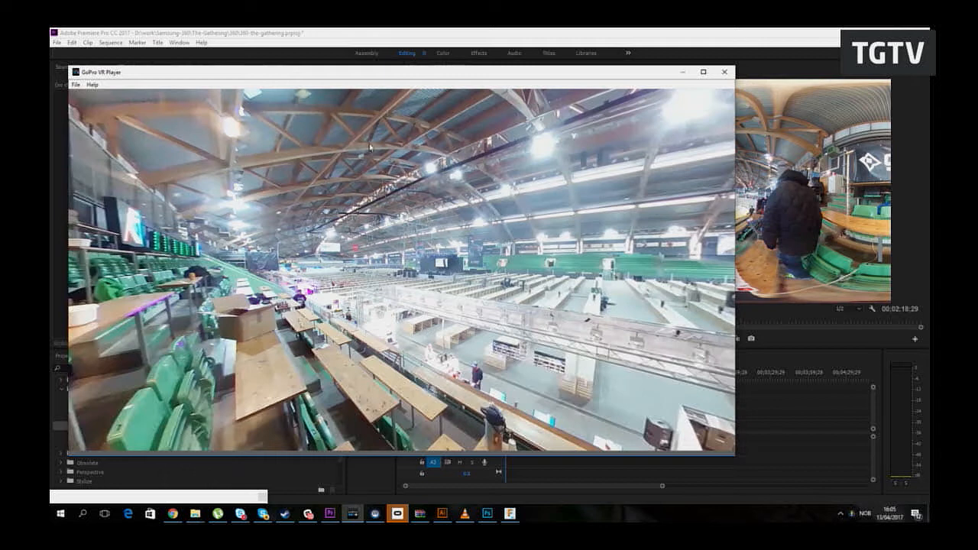
{"action": "left_click_drag", "start_coordinate": [367, 74], "coordinate": [488, 456]}
{"action": "left_click", "coordinate": [531, 430]}
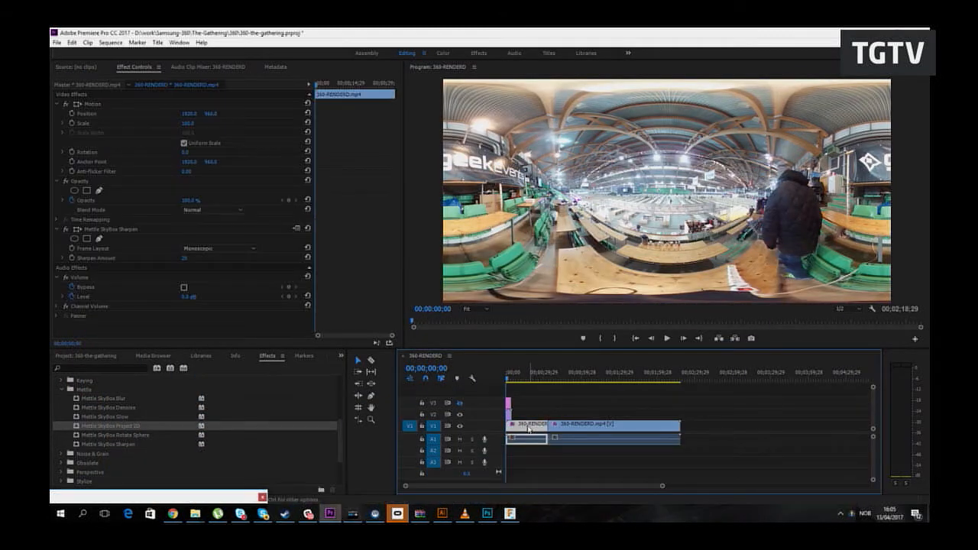
{"action": "left_click", "coordinate": [359, 519]}
{"action": "left_click_drag", "start_coordinate": [512, 458], "coordinate": [432, 71]}
{"action": "left_click_drag", "start_coordinate": [454, 237], "coordinate": [432, 275]}
{"action": "left_click_drag", "start_coordinate": [541, 273], "coordinate": [466, 277]}
{"action": "mouse_move", "coordinate": [530, 237]}
{"action": "left_mouse_down"}
{"action": "mouse_move", "coordinate": [524, 310]}
{"action": "mouse_move", "coordinate": [521, 229]}
{"action": "left_mouse_up"}
{"action": "left_click_drag", "start_coordinate": [527, 291], "coordinate": [495, 211]}
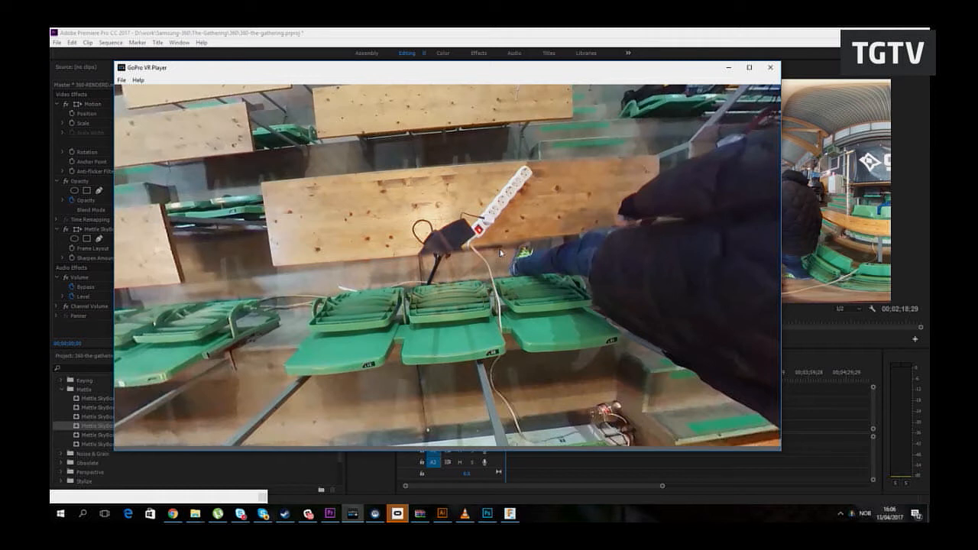
{"action": "left_click_drag", "start_coordinate": [579, 272], "coordinate": [569, 322]}
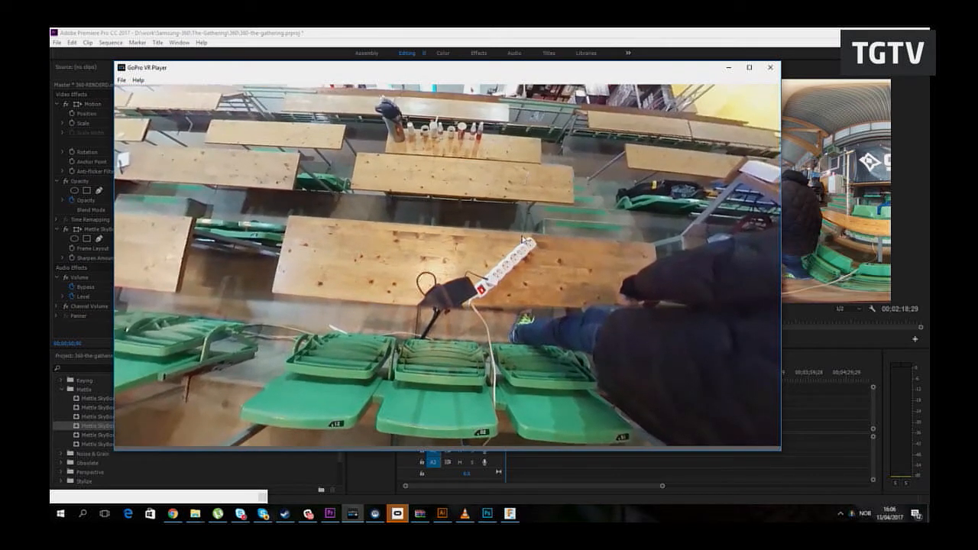
{"action": "left_click", "coordinate": [727, 68]}
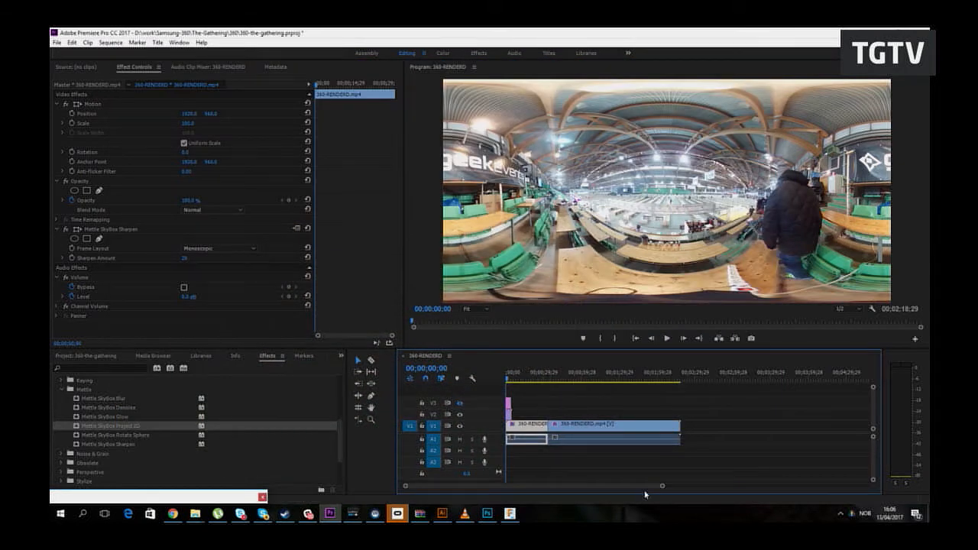
Step: View The Gathering logo artwork in Photoshop, then return to Premiere Pro and delete the clip at the start of track V3
{"action": "left_click_drag", "start_coordinate": [662, 486], "coordinate": [594, 484]}
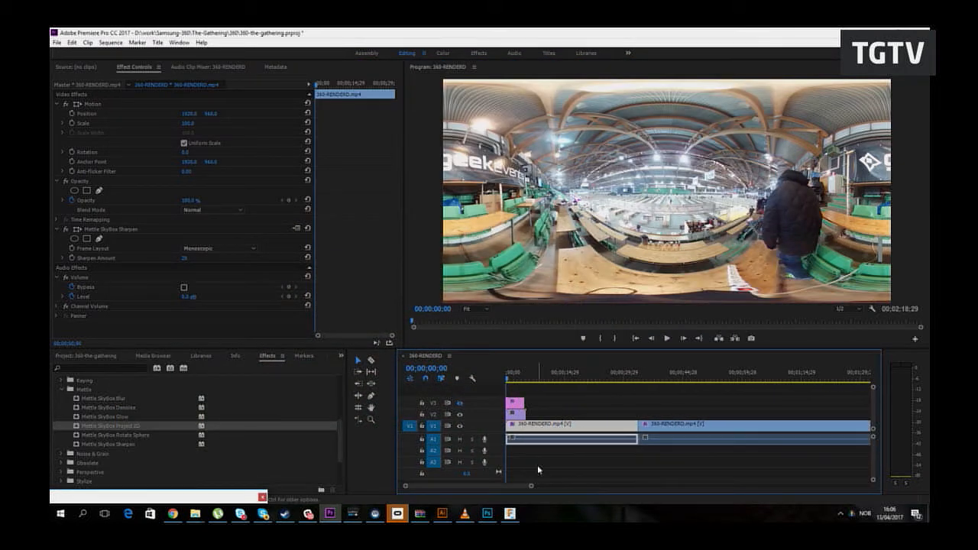
{"action": "left_click", "coordinate": [487, 513]}
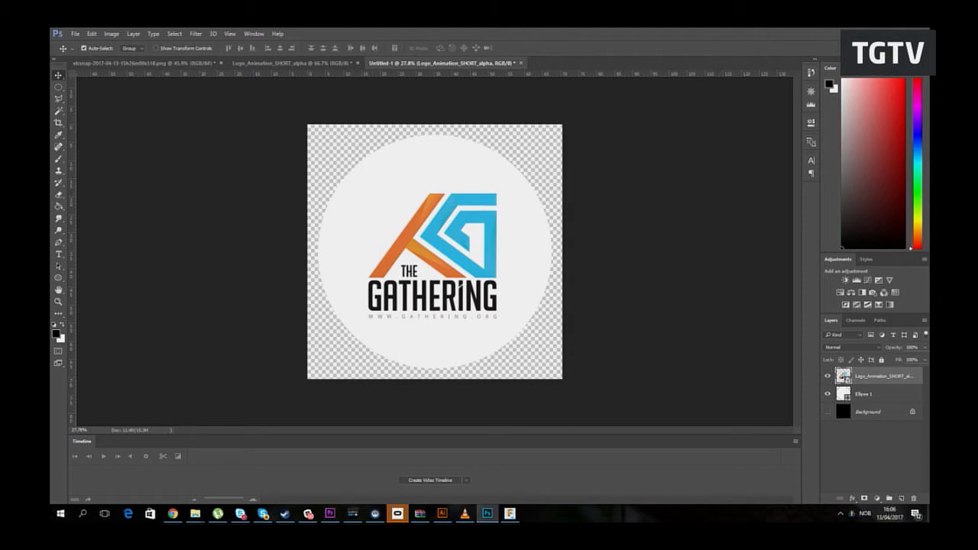
{"action": "key", "text": "alt+Tab"}
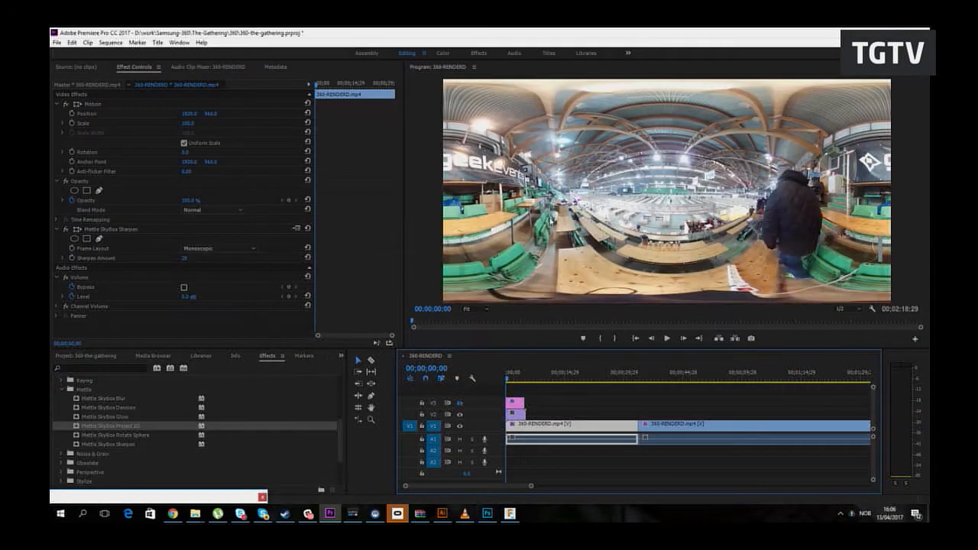
{"action": "left_click", "coordinate": [514, 403]}
{"action": "key", "text": "Delete"}
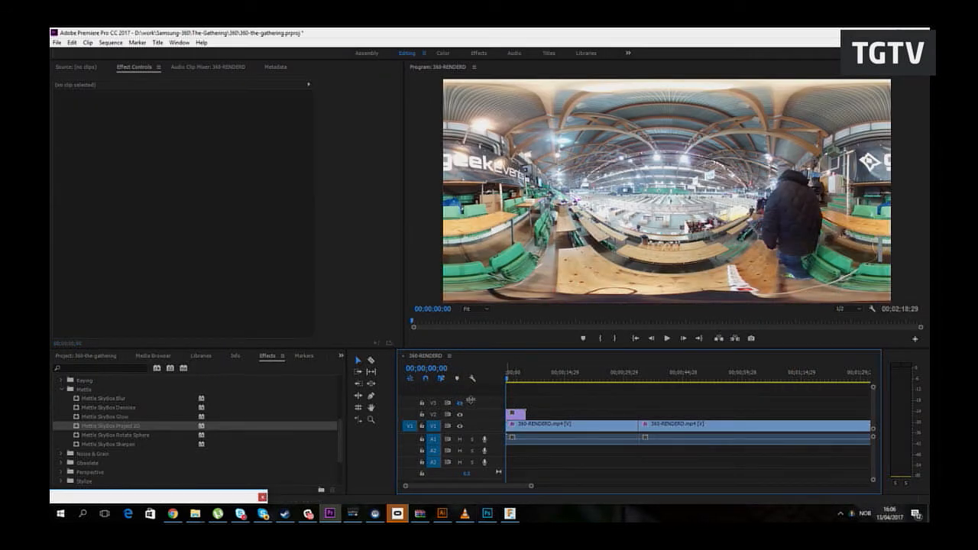
Step: Import The-gathering-nadir.png into the project
{"action": "left_click", "coordinate": [120, 359]}
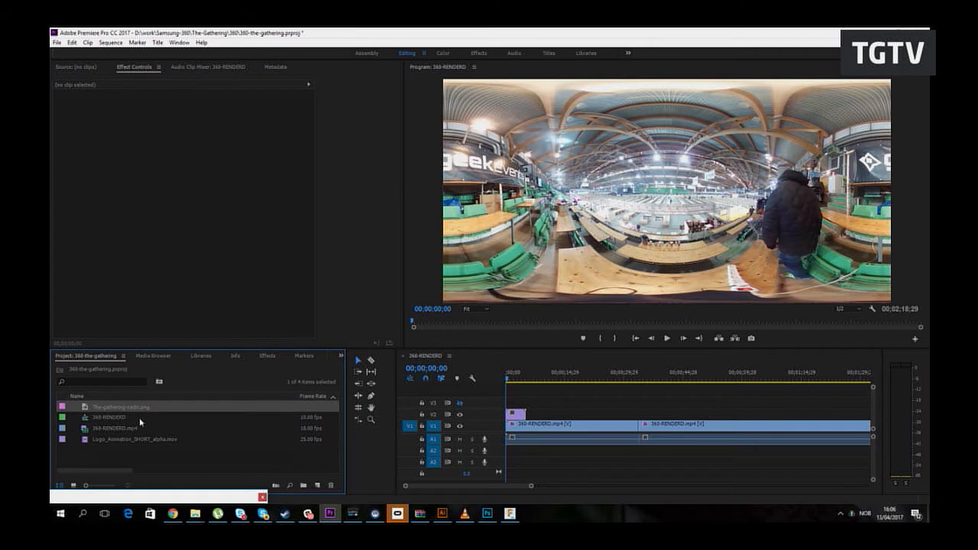
{"action": "left_click", "coordinate": [163, 463]}
{"action": "right_click", "coordinate": [149, 462]}
{"action": "left_click", "coordinate": [169, 436]}
{"action": "left_click", "coordinate": [438, 147]}
{"action": "left_click", "coordinate": [517, 364]}
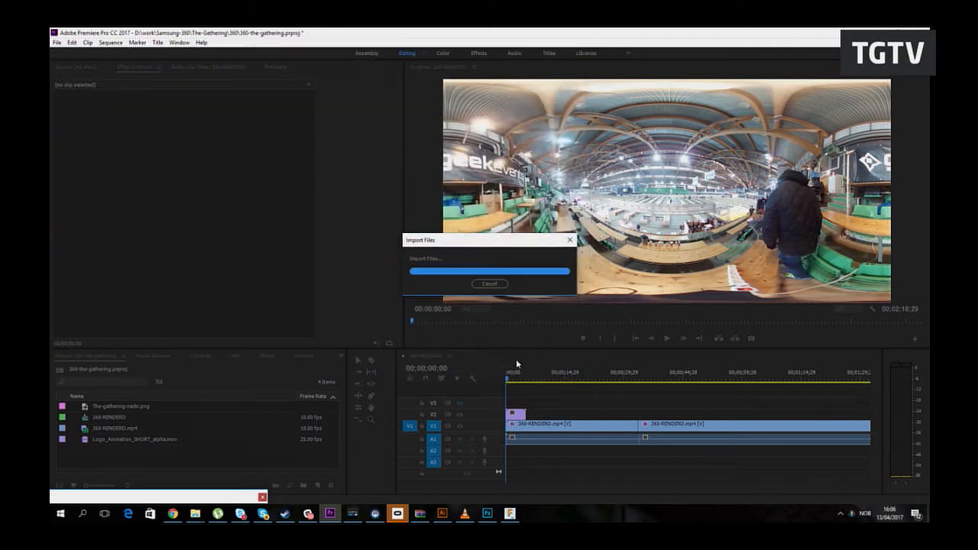
Step: Place the imported The-gathering-nadir.png at the start of track V3 and show that track with the playhead at 00;00;02;08
{"action": "left_click_drag", "start_coordinate": [129, 419], "coordinate": [515, 380]}
{"action": "left_click", "coordinate": [513, 378]}
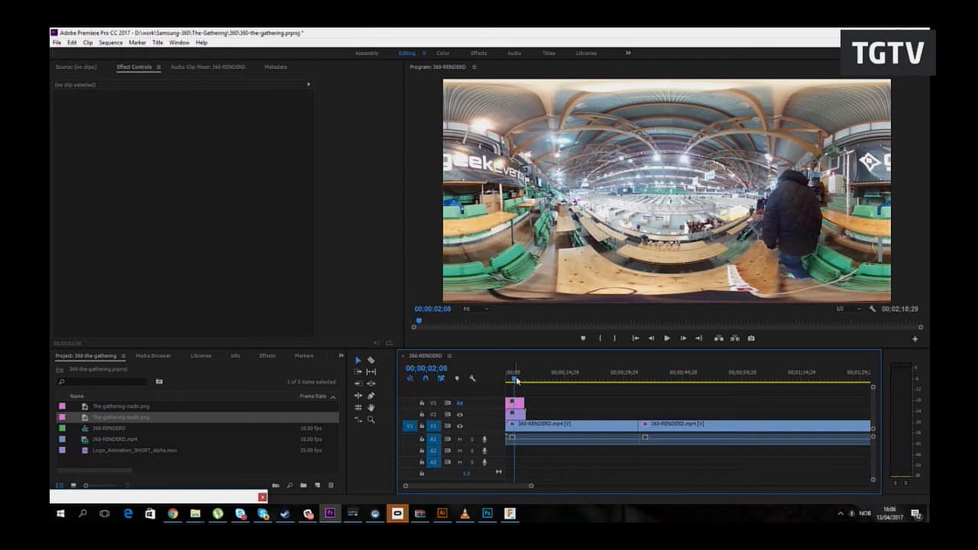
{"action": "left_click", "coordinate": [459, 404]}
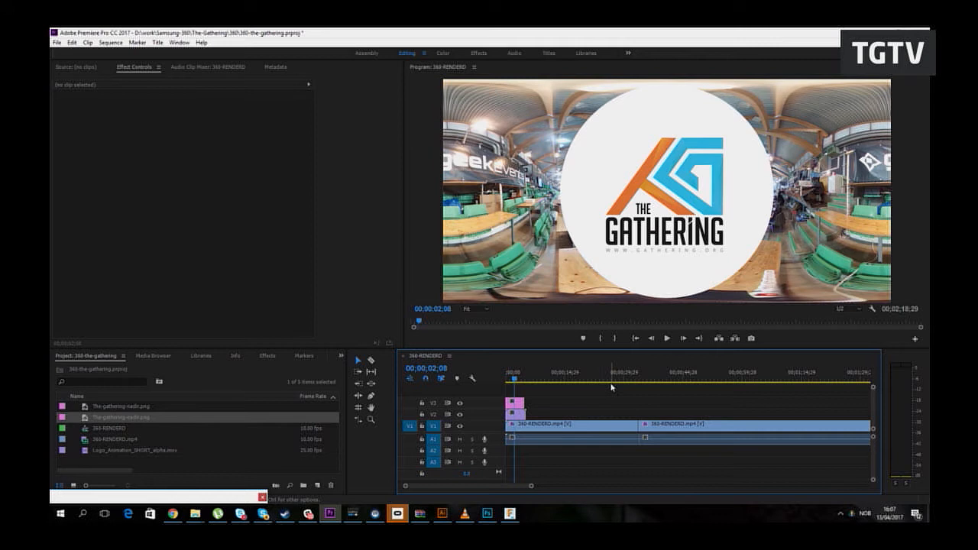
Step: Apply the Mettle SkyBox Project 2D effect to The-gathering-nadir.png clip on track V3
{"action": "left_click", "coordinate": [518, 403]}
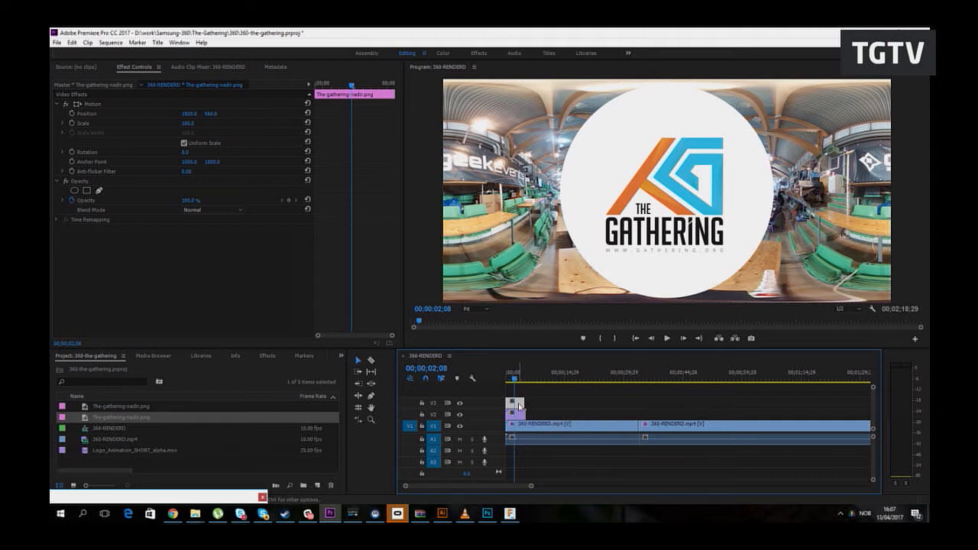
{"action": "left_click", "coordinate": [266, 355]}
{"action": "left_click", "coordinate": [62, 393]}
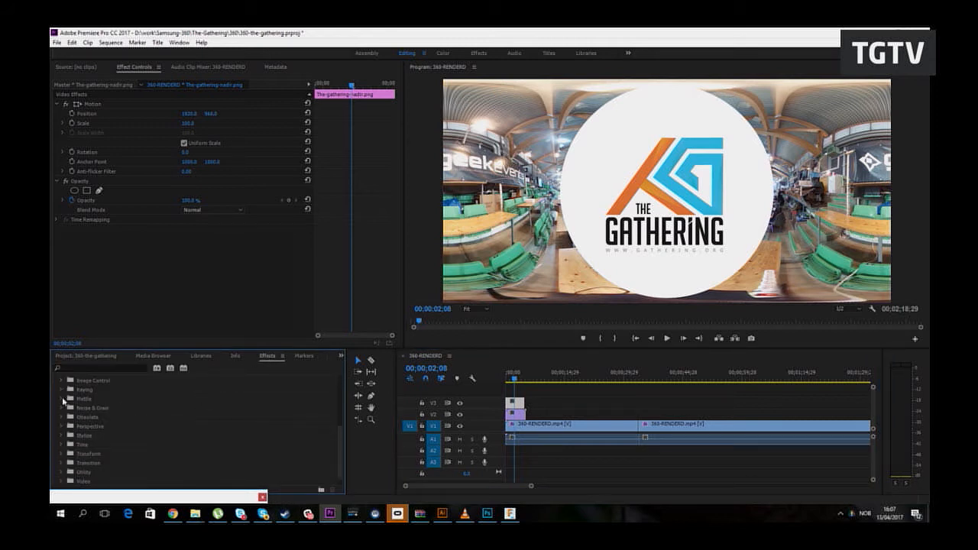
{"action": "left_click", "coordinate": [62, 399]}
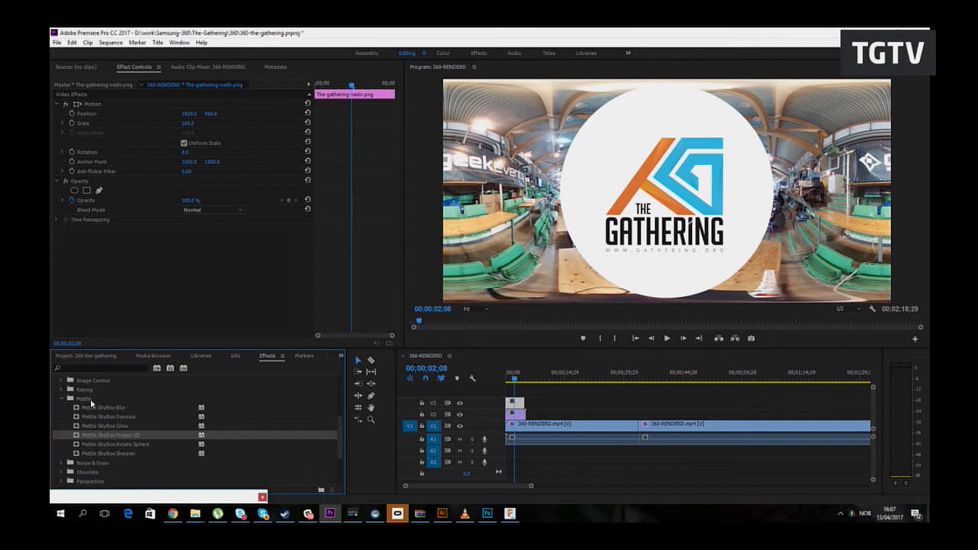
{"action": "left_click", "coordinate": [92, 400]}
{"action": "left_click", "coordinate": [128, 437]}
{"action": "left_click_drag", "start_coordinate": [124, 434], "coordinate": [518, 407]}
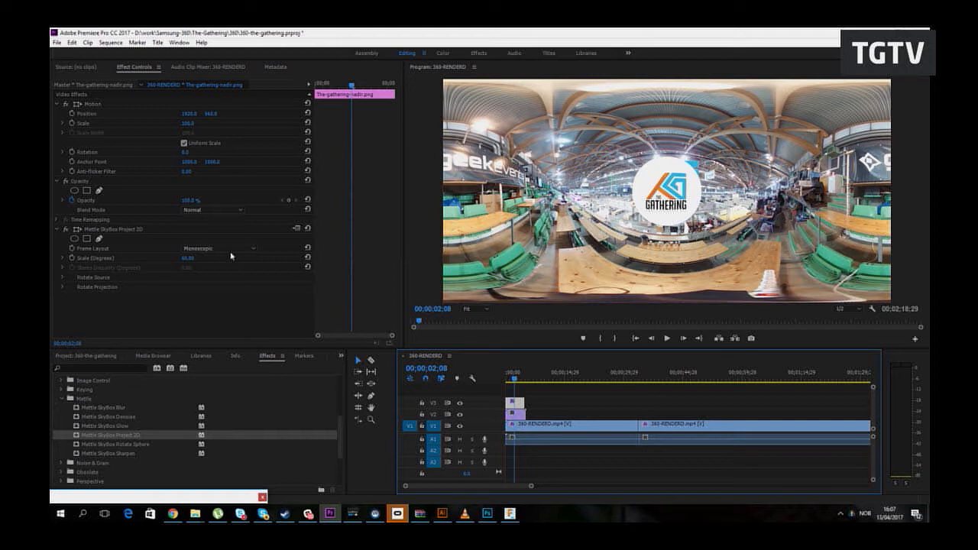
Step: Set the logo's Projection Tilt (X axis) to 90° in the Mettle SkyBox Project 2D effect
{"action": "left_click", "coordinate": [63, 286]}
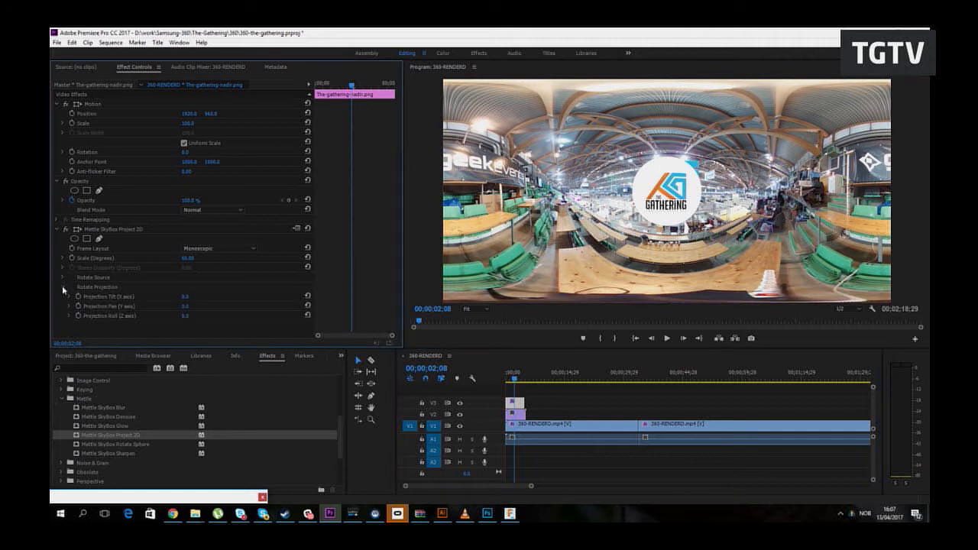
{"action": "left_click", "coordinate": [186, 296]}
{"action": "type", "text": "-12"}
{"action": "key", "text": "Return"}
{"action": "left_click_drag", "start_coordinate": [188, 296], "coordinate": [214, 296]}
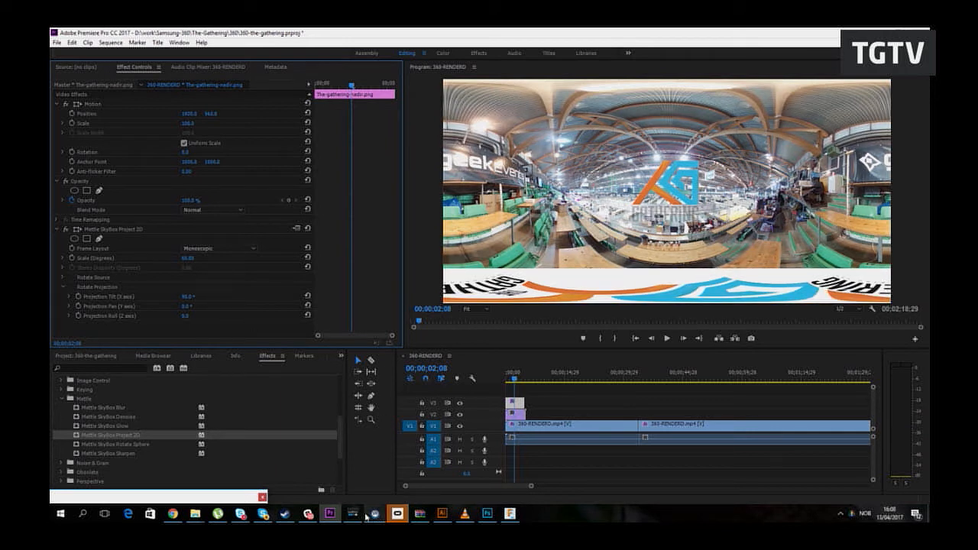
Step: Hide the V2 logo animation at 00;00;03;08 and inspect the floor logo's placement in GoPro VR Player
{"action": "left_click", "coordinate": [667, 339]}
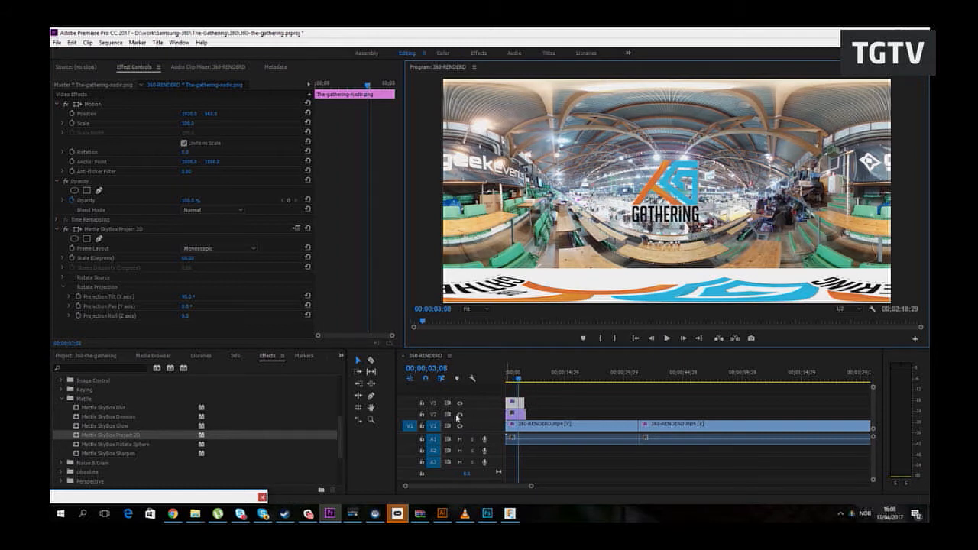
{"action": "left_click", "coordinate": [352, 513]}
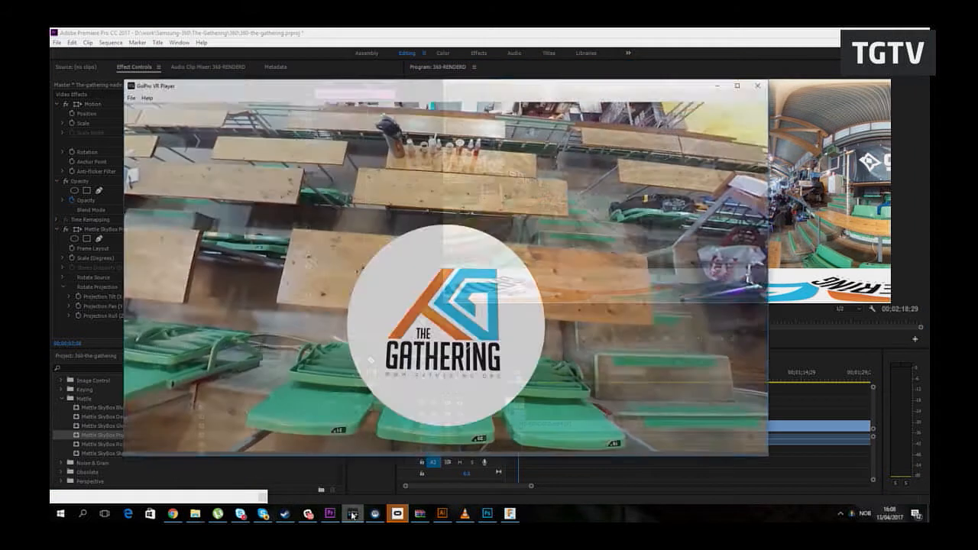
{"action": "left_click_drag", "start_coordinate": [573, 317], "coordinate": [554, 280]}
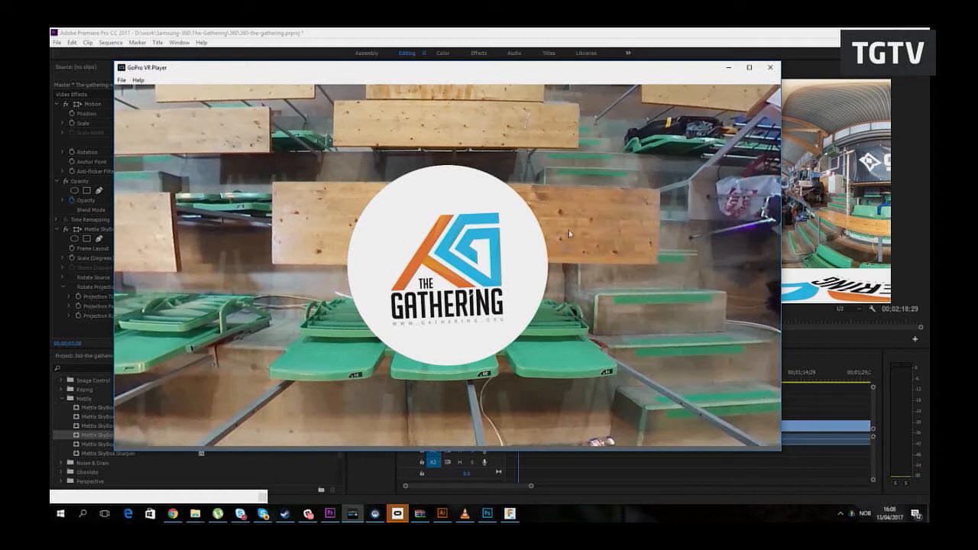
{"action": "left_click_drag", "start_coordinate": [568, 229], "coordinate": [562, 238]}
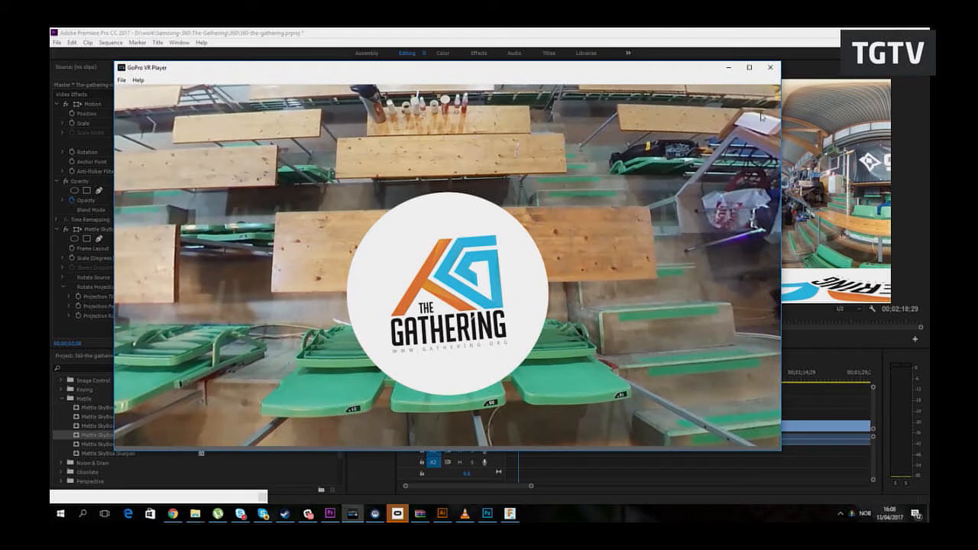
{"action": "left_click", "coordinate": [728, 67]}
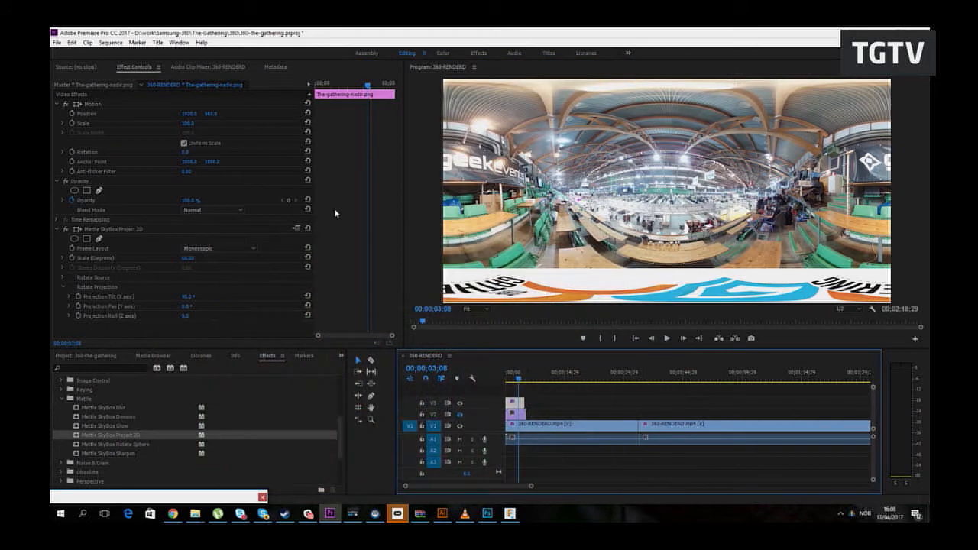
Step: Try a Source Roll (Z axis) of 17° on the nadir logo and preview its rotation in GoPro VR Player
{"action": "left_click", "coordinate": [65, 279]}
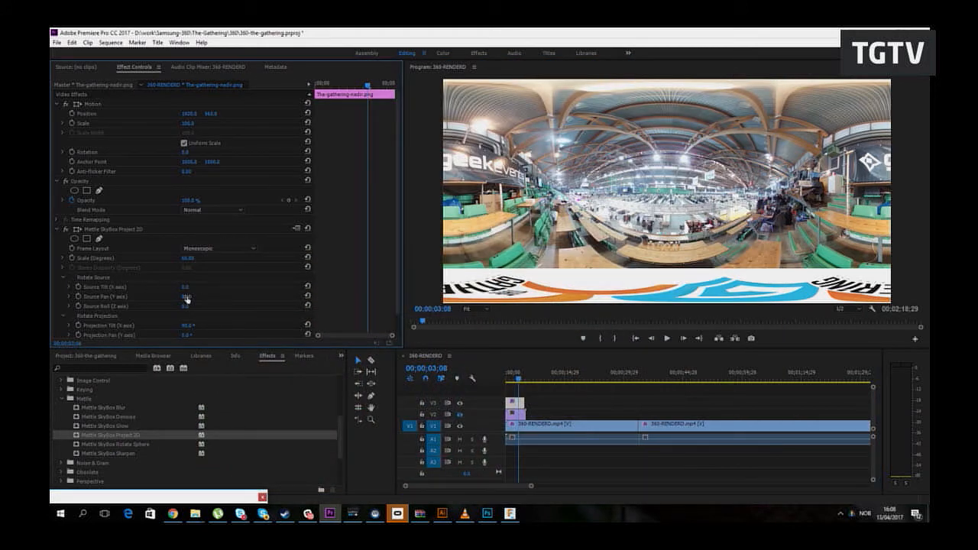
{"action": "left_click_drag", "start_coordinate": [186, 305], "coordinate": [197, 306]}
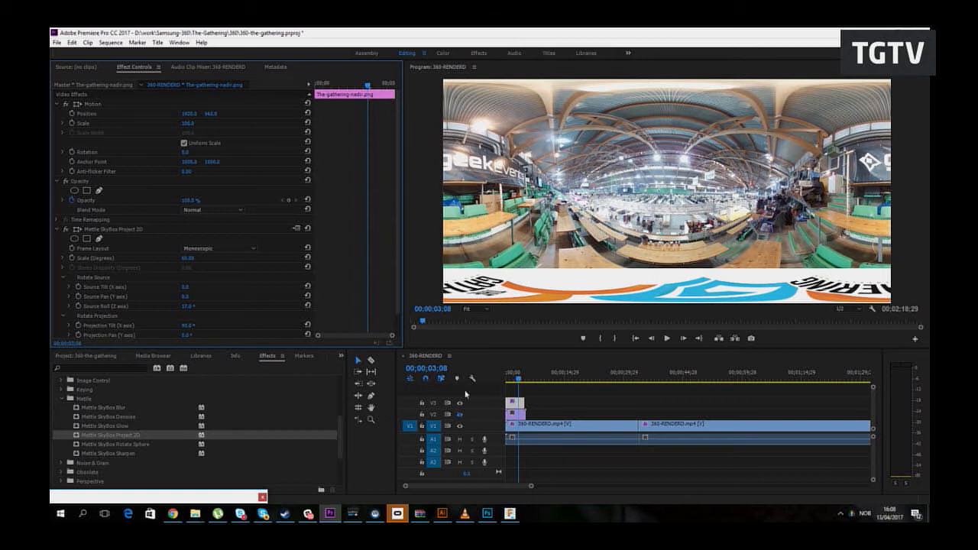
{"action": "left_click", "coordinate": [353, 513]}
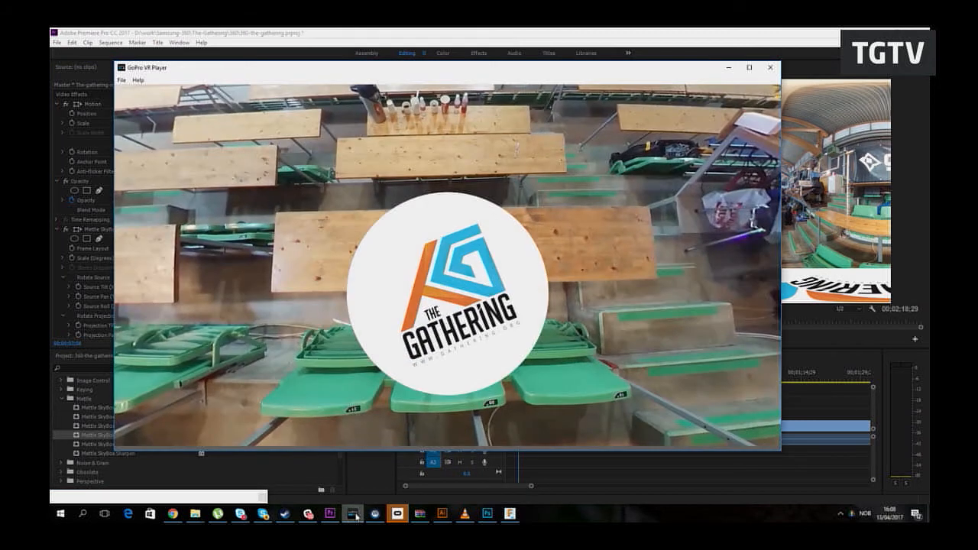
{"action": "left_click", "coordinate": [354, 515]}
Step: Set the nadir logo's Source Roll (Z axis) to -9° and check its rotation in GoPro VR Player
{"action": "left_click_drag", "start_coordinate": [186, 306], "coordinate": [167, 305]}
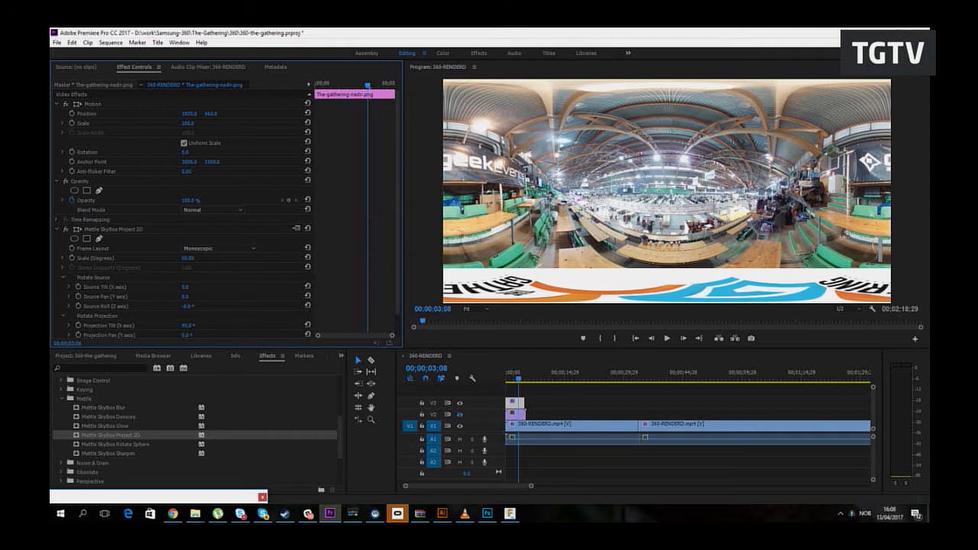
{"action": "left_click", "coordinate": [352, 515]}
{"action": "left_click", "coordinate": [353, 514]}
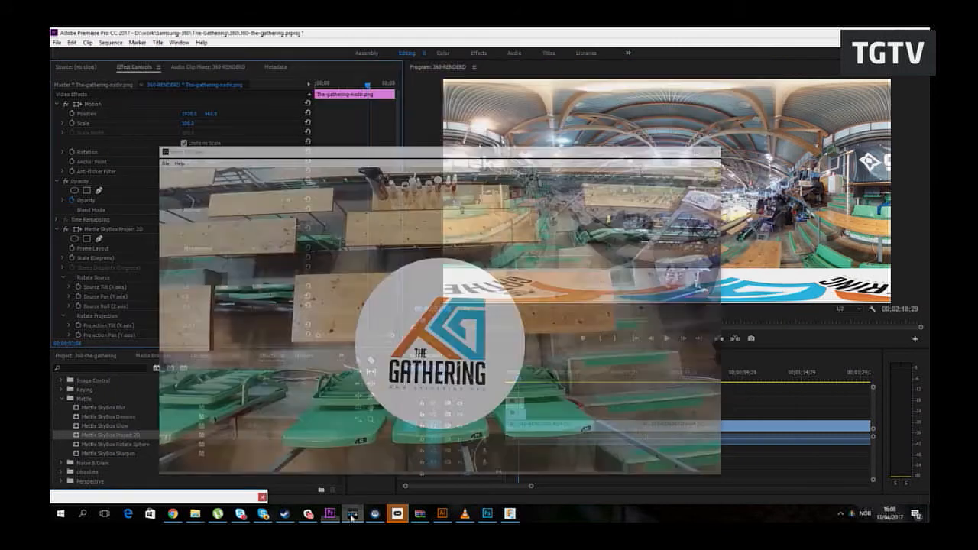
{"action": "left_click", "coordinate": [195, 306]}
{"action": "type", "text": "-9"}
{"action": "key", "text": "Return"}
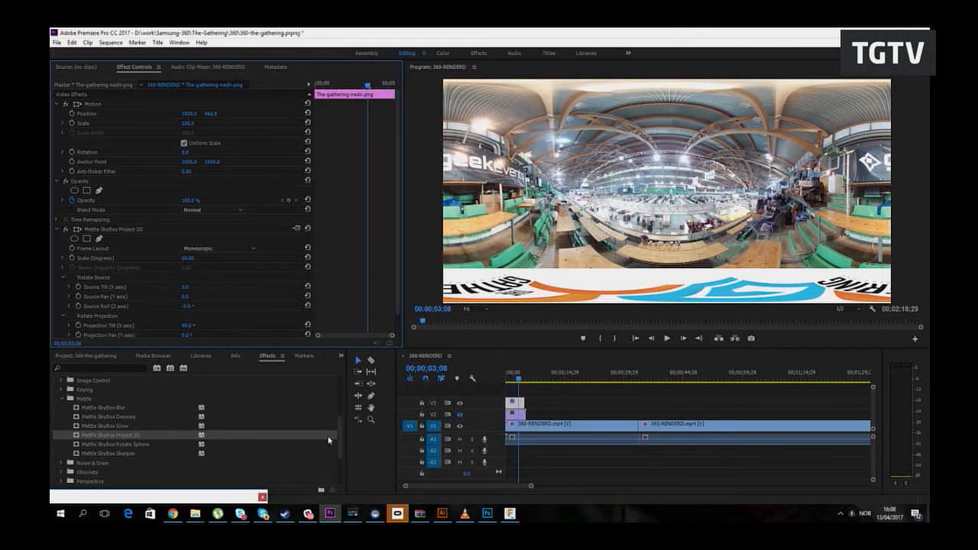
{"action": "left_click", "coordinate": [352, 514]}
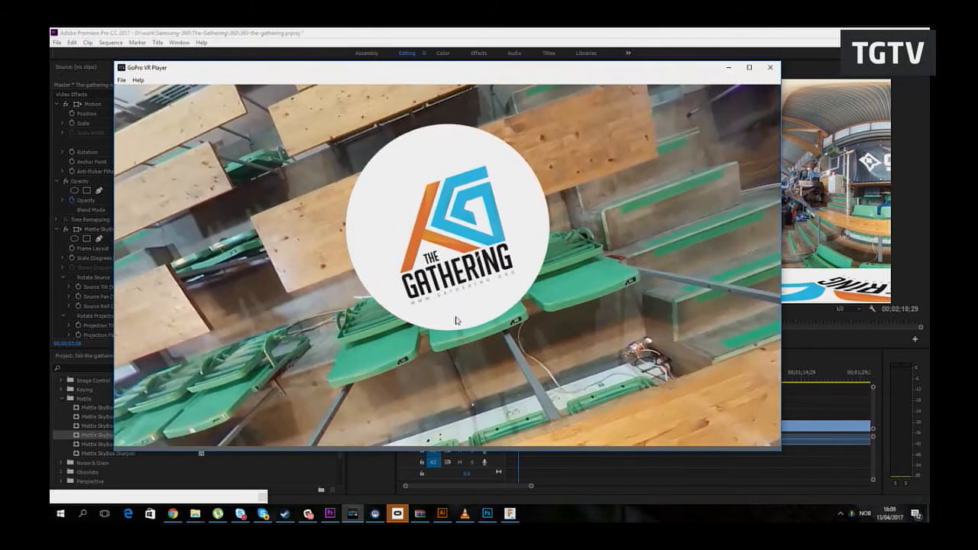
Step: Inspect the nadir logo and look around the arena in GoPro VR Player, and return to Premiere Pro
{"action": "left_click_drag", "start_coordinate": [457, 321], "coordinate": [722, 342]}
{"action": "mouse_move", "coordinate": [551, 315]}
{"action": "left_mouse_down"}
{"action": "mouse_move", "coordinate": [669, 316]}
{"action": "mouse_move", "coordinate": [497, 316]}
{"action": "mouse_move", "coordinate": [564, 318]}
{"action": "mouse_move", "coordinate": [558, 329]}
{"action": "left_mouse_up"}
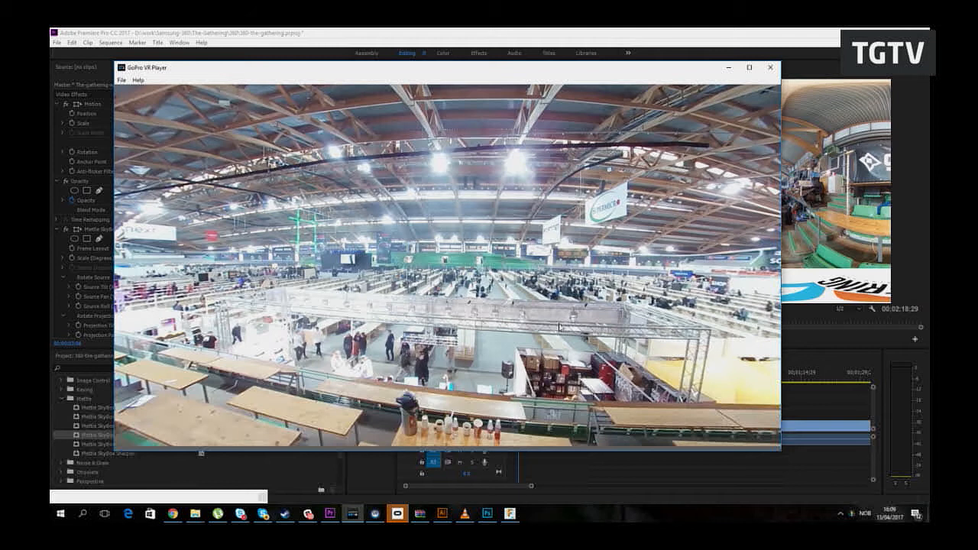
{"action": "left_click", "coordinate": [728, 68]}
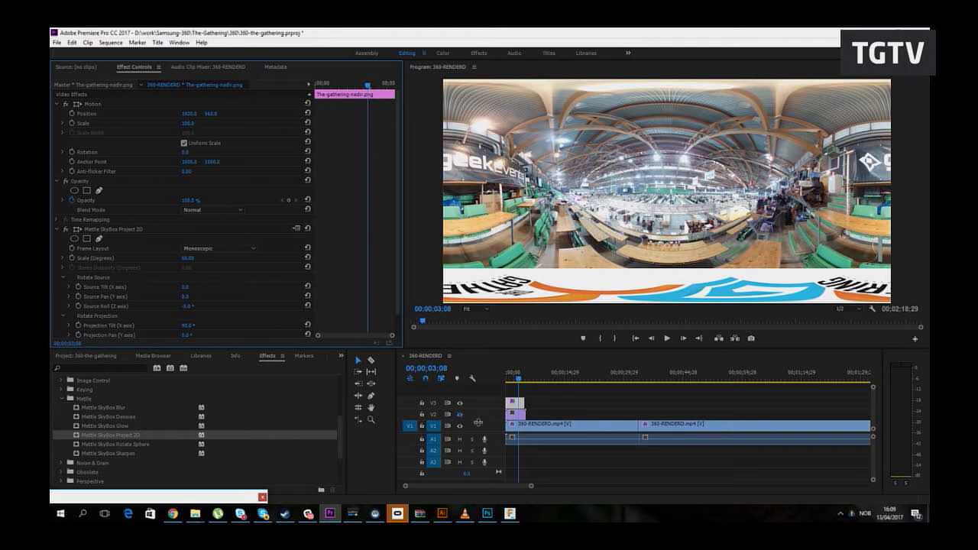
Step: Add Logo_Animation_SHORT_alpha.mov to track V4 at the sequence start and show the frame at 00;00;01;11
{"action": "left_click", "coordinate": [73, 356]}
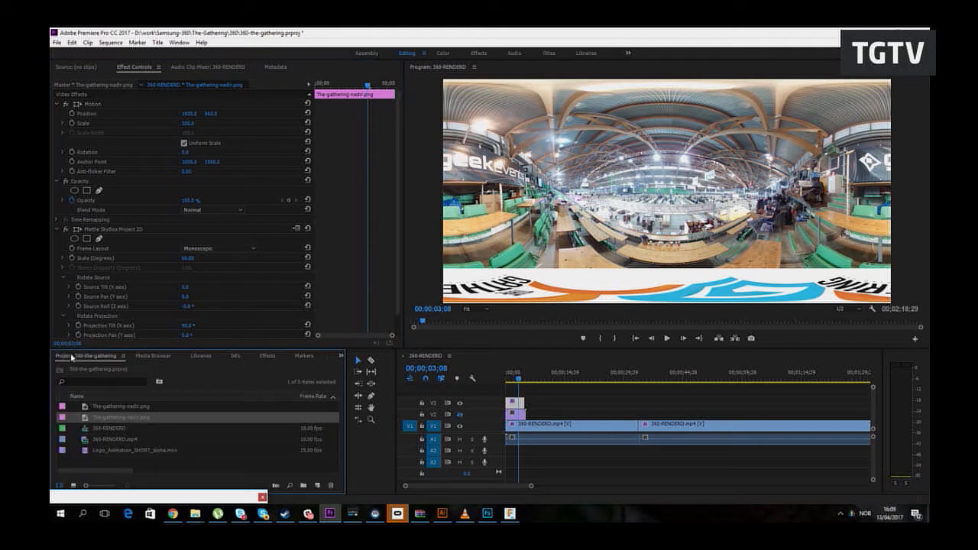
{"action": "left_click", "coordinate": [143, 450]}
{"action": "left_click", "coordinate": [76, 67]}
{"action": "left_click_drag", "start_coordinate": [129, 446], "coordinate": [513, 381]}
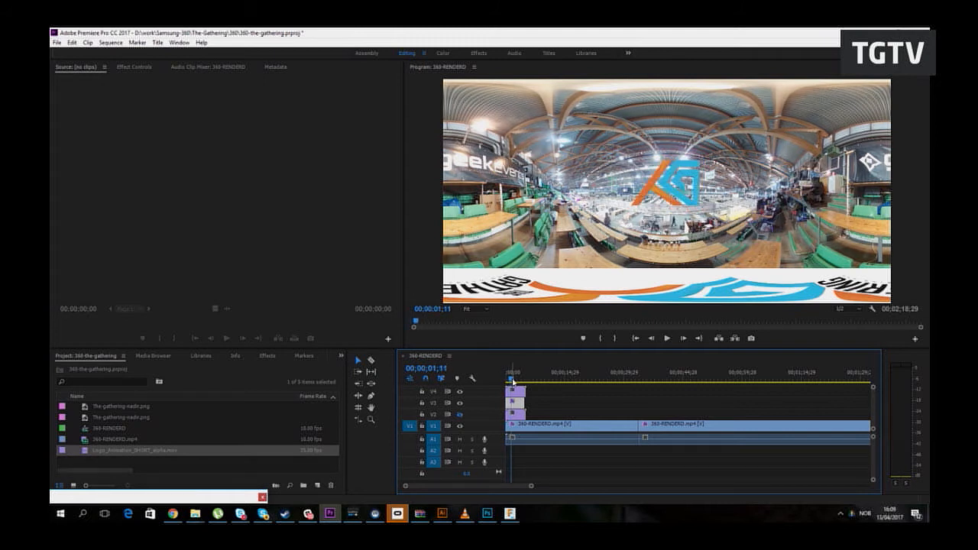
Step: Show the frame at 00;00;02;29 in a larger program preview and check the unprojected logo animation in GoPro VR Player
{"action": "left_click_drag", "start_coordinate": [654, 349], "coordinate": [655, 400]}
{"action": "left_click_drag", "start_coordinate": [515, 430], "coordinate": [521, 430]}
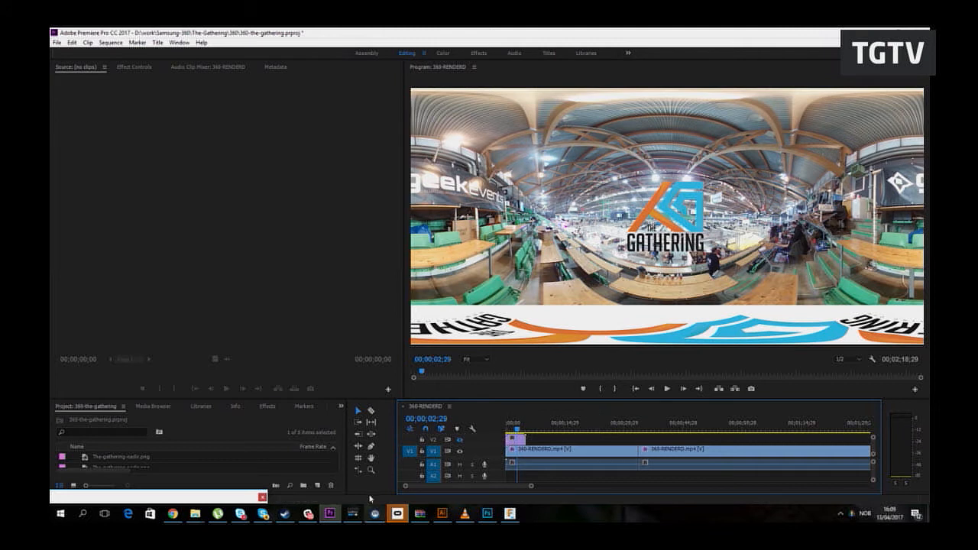
{"action": "left_click", "coordinate": [353, 513]}
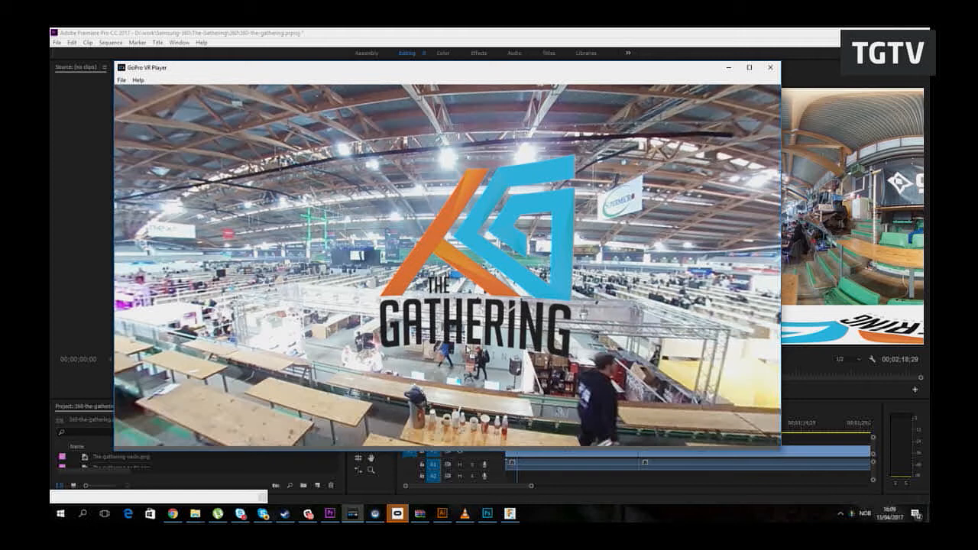
{"action": "left_click_drag", "start_coordinate": [516, 72], "coordinate": [559, 60]}
{"action": "left_click", "coordinate": [129, 228]}
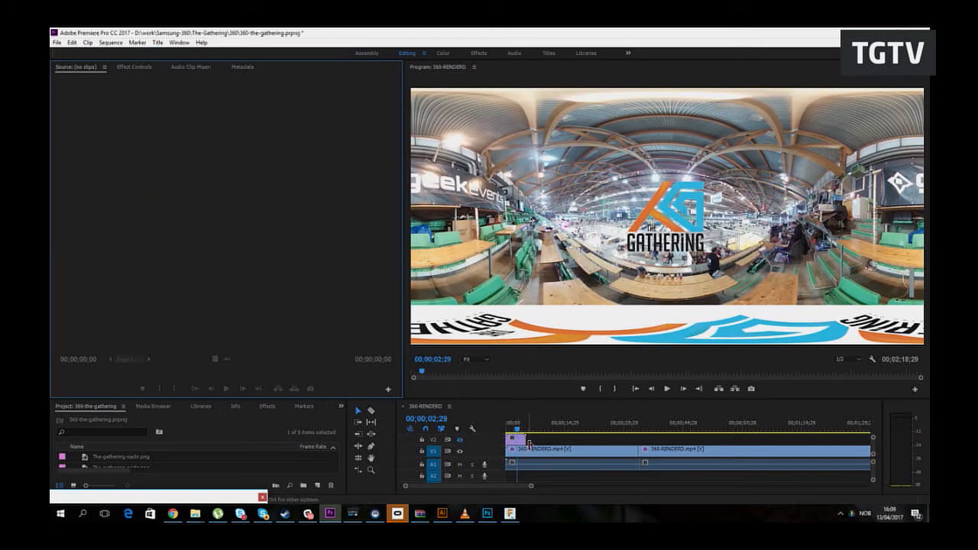
Step: Apply Mettle SkyBox Project 2D to the logo animation on V4 and check the result in GoPro VR Player
{"action": "left_click_drag", "start_coordinate": [263, 398], "coordinate": [244, 299]}
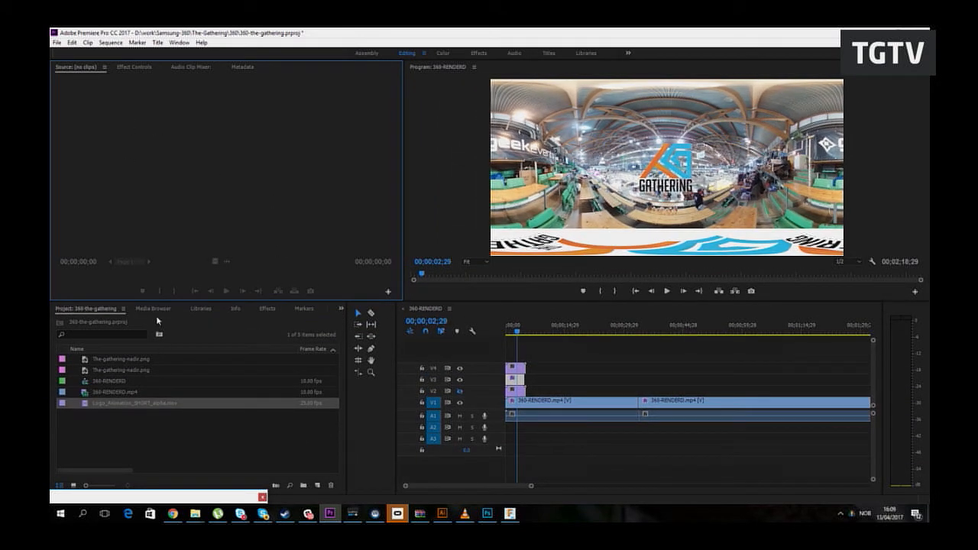
{"action": "left_click", "coordinate": [268, 308]}
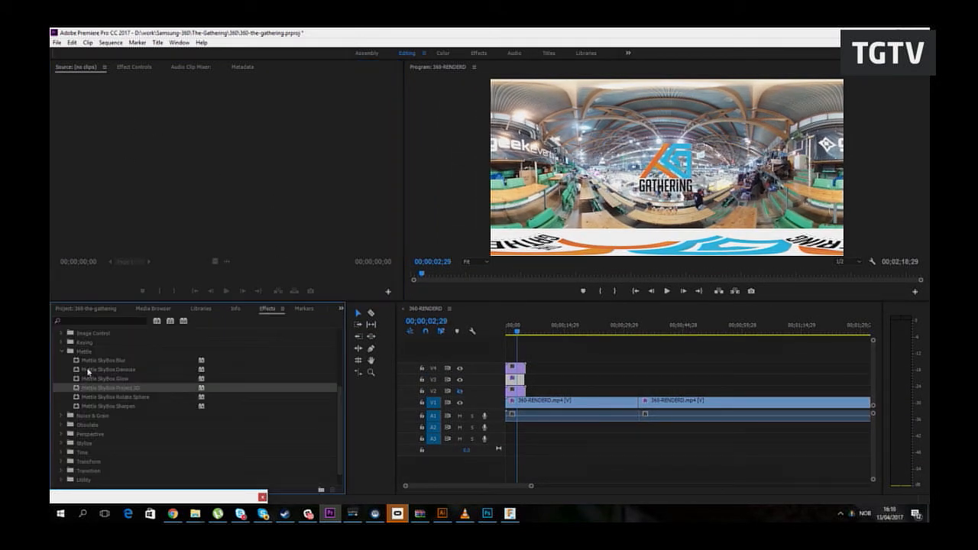
{"action": "left_click_drag", "start_coordinate": [493, 380], "coordinate": [515, 370]}
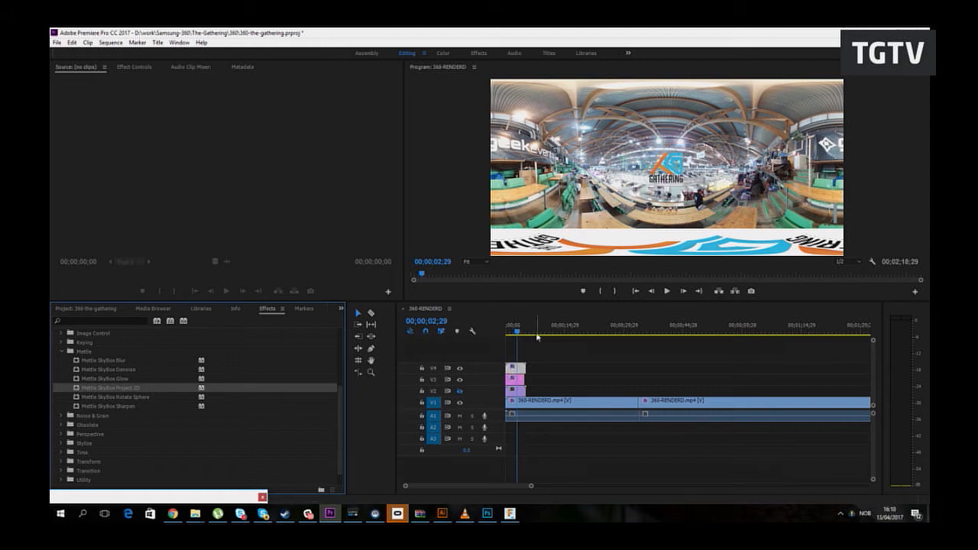
{"action": "left_click", "coordinate": [353, 515]}
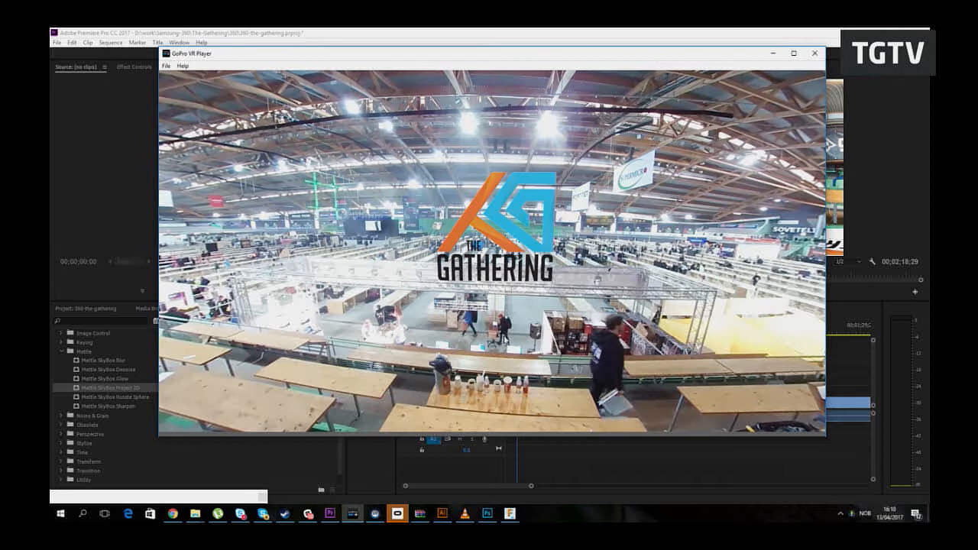
{"action": "left_click", "coordinate": [772, 54]}
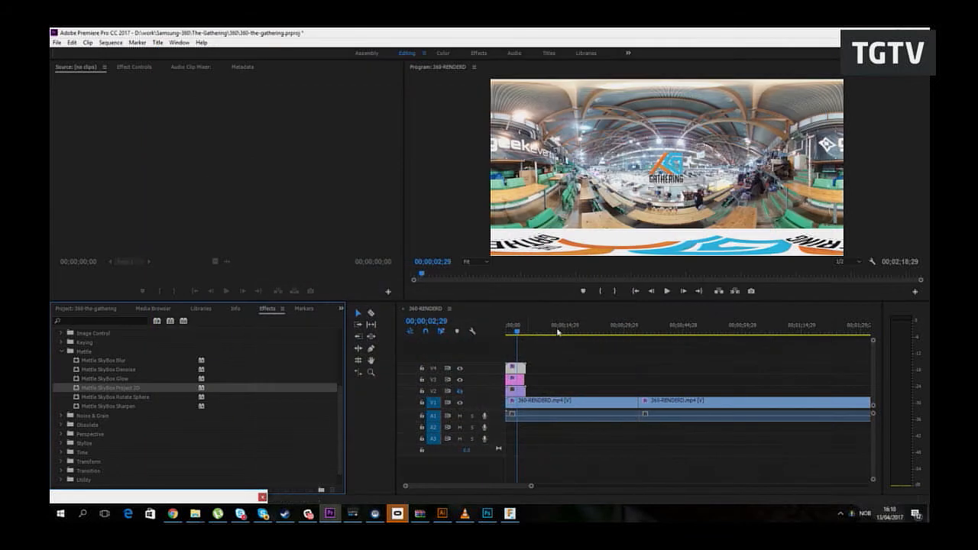
Step: Try a Motion Scale of 220 on the V4 logo animation and preview it in GoPro VR Player
{"action": "left_click", "coordinate": [517, 369]}
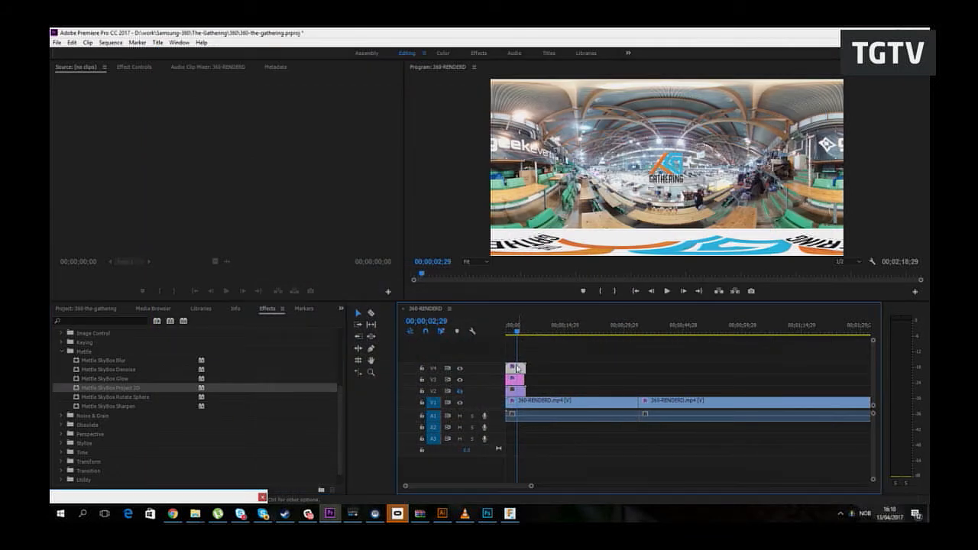
{"action": "left_click", "coordinate": [135, 68]}
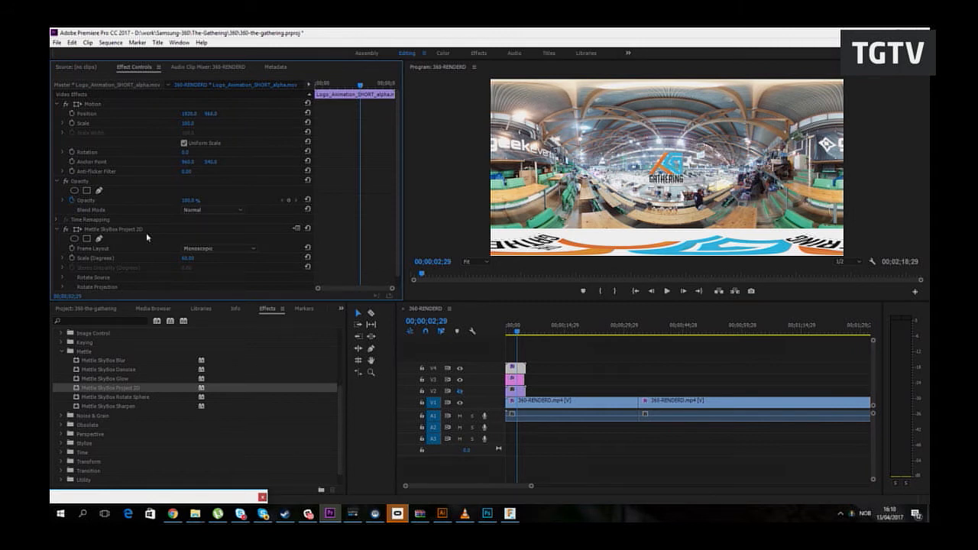
{"action": "scroll", "coordinate": [147, 234], "scroll_direction": "down", "scroll_amount": 1}
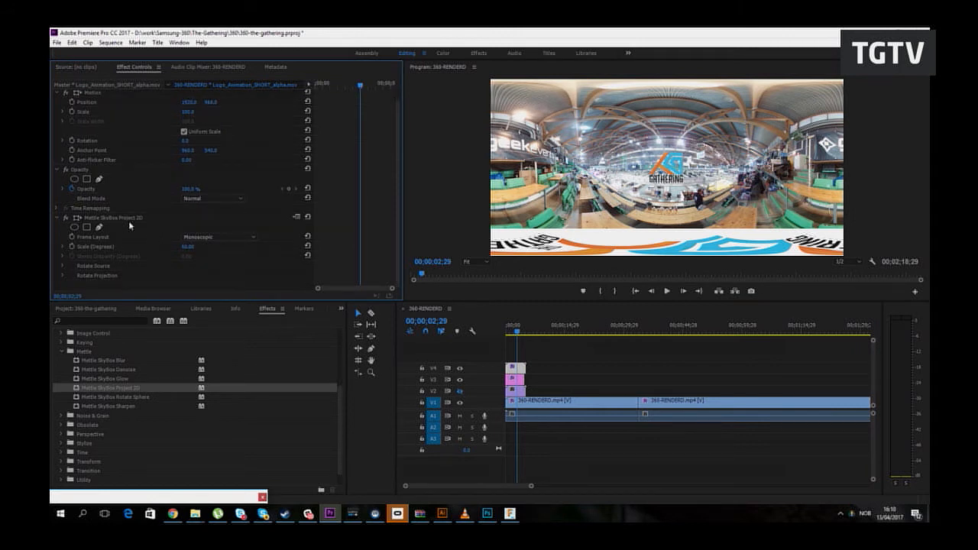
{"action": "left_click", "coordinate": [126, 219]}
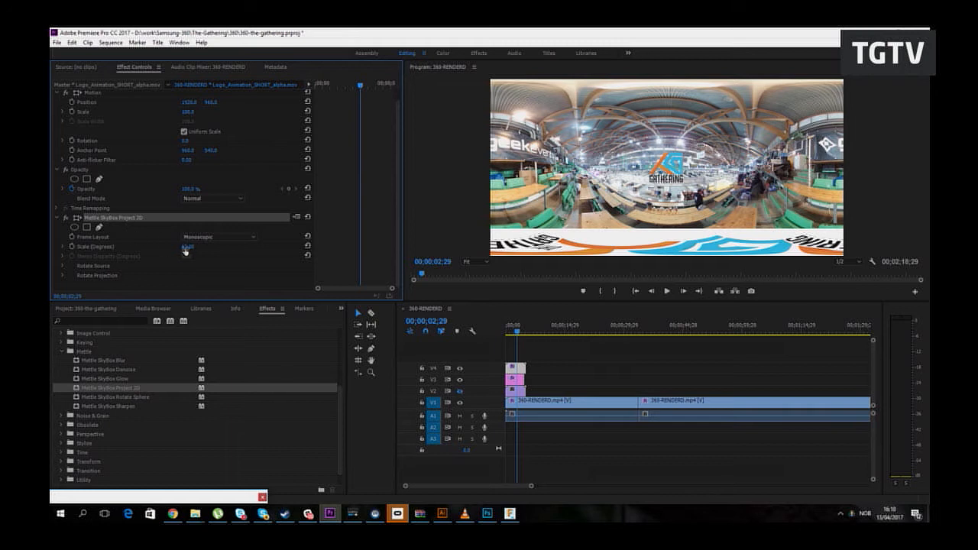
{"action": "scroll", "coordinate": [224, 180], "scroll_direction": "up", "scroll_amount": 1}
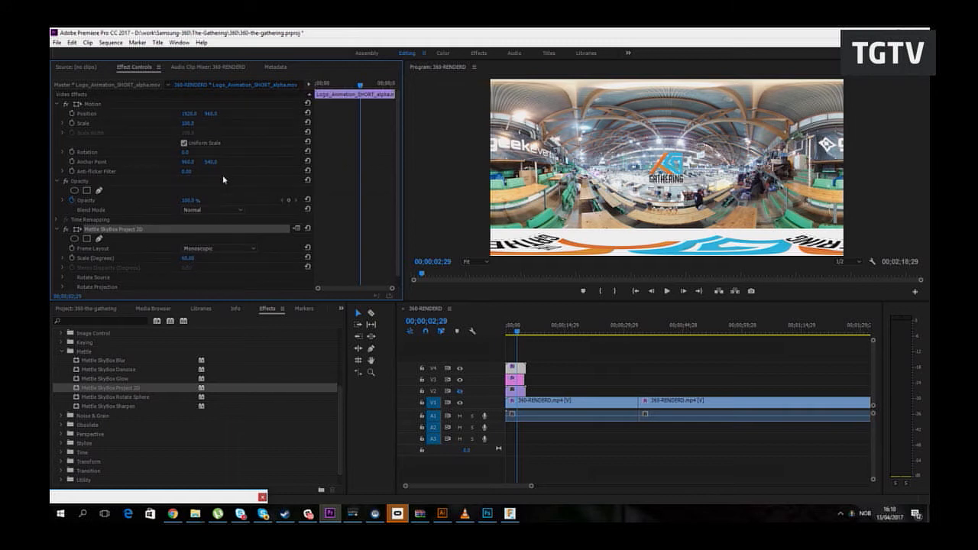
{"action": "left_click", "coordinate": [87, 124]}
{"action": "left_click_drag", "start_coordinate": [191, 124], "coordinate": [285, 124]}
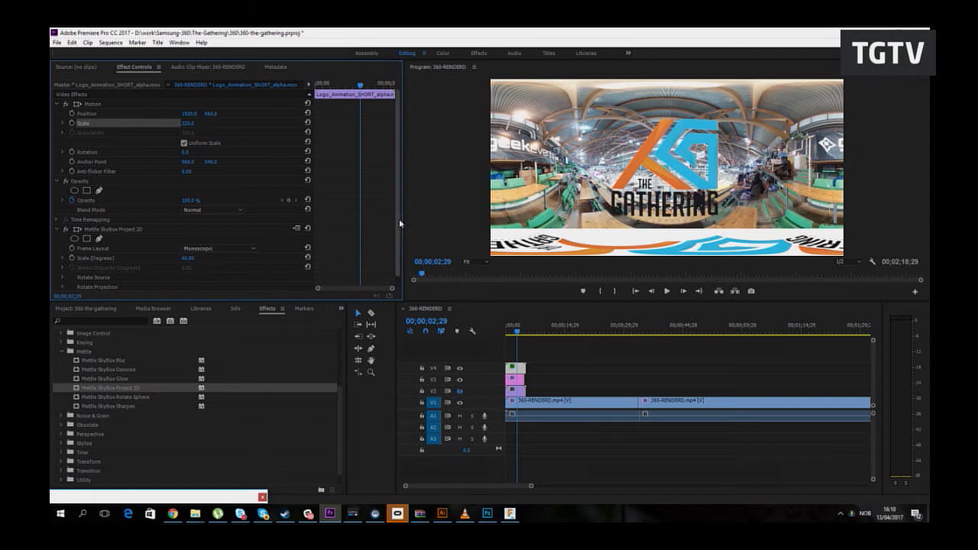
{"action": "left_click", "coordinate": [353, 514]}
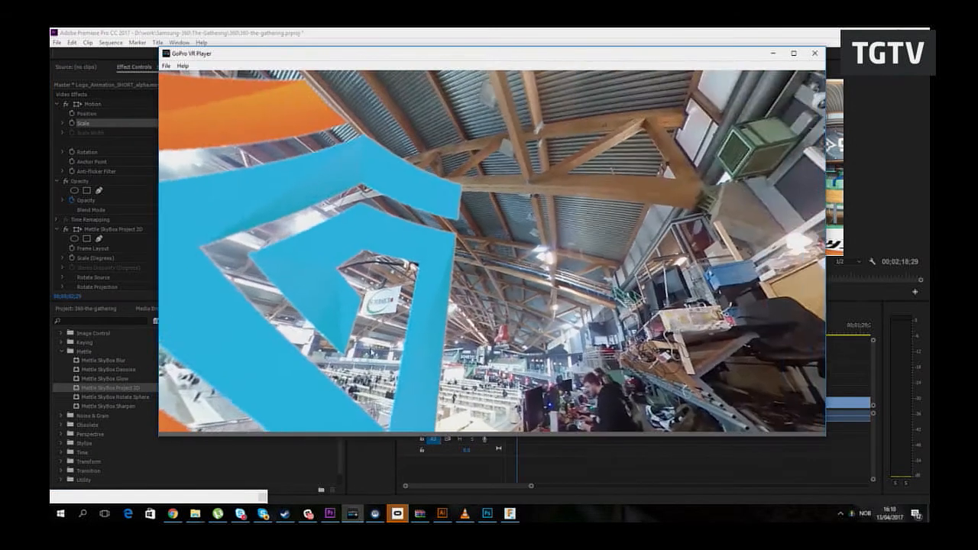
{"action": "left_click_drag", "start_coordinate": [372, 352], "coordinate": [464, 343]}
{"action": "left_click", "coordinate": [773, 54]}
Step: Restore the V4 logo animation's Motion Scale to 100 and set its SkyBox Scale (Degrees) to 112
{"action": "left_click", "coordinate": [184, 122]}
{"action": "type", "text": "30"}
{"action": "key", "text": "Return"}
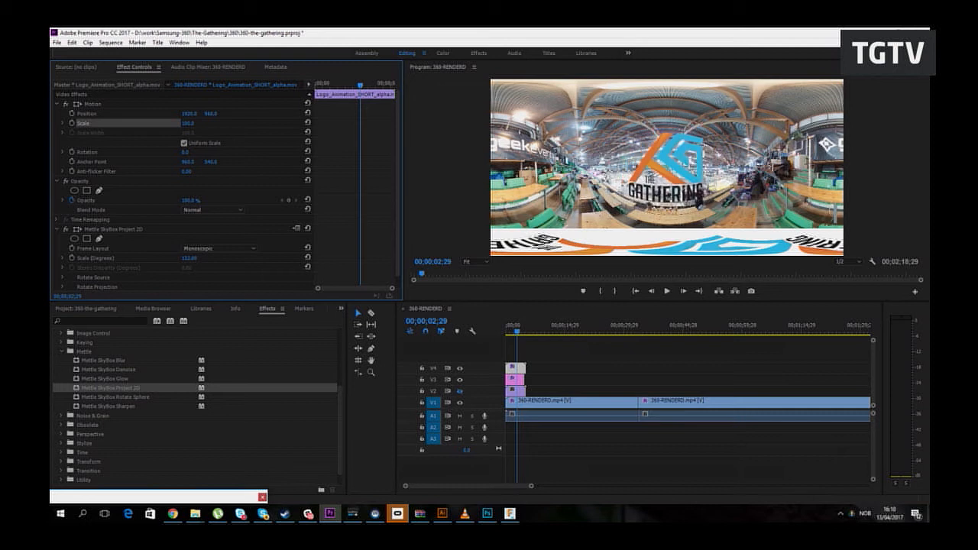
Step: Try a SkyBox Scale (Degrees) of 150 on the logo animation and preview it in GoPro VR Player
{"action": "mouse_move", "coordinate": [188, 258]}
{"action": "left_mouse_down"}
{"action": "mouse_move", "coordinate": [208, 258]}
{"action": "mouse_move", "coordinate": [200, 258]}
{"action": "left_mouse_up"}
{"action": "left_click", "coordinate": [353, 514]}
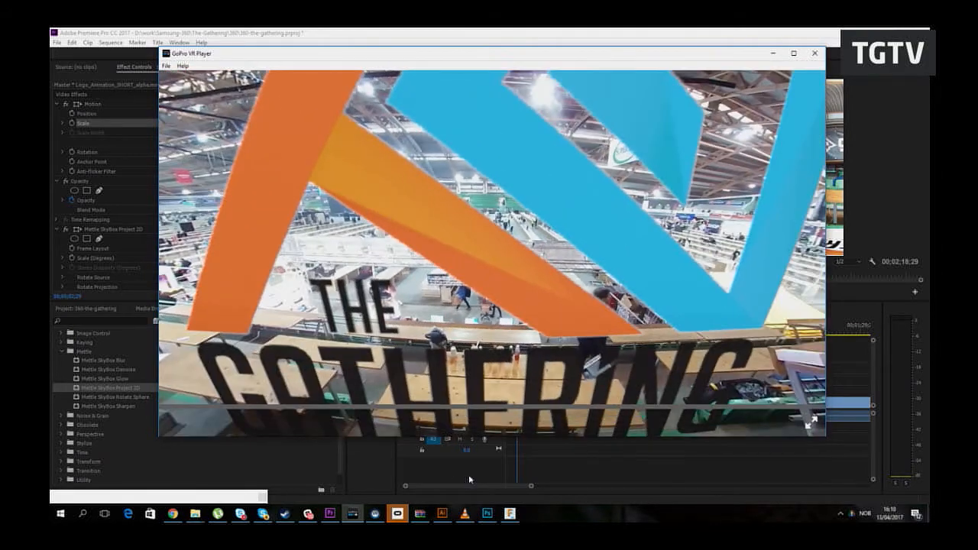
{"action": "left_click", "coordinate": [608, 469]}
Step: Set the V4 logo animation's Scale (Degrees) to 108 in the Mettle SkyBox Project 2D effect
{"action": "left_click", "coordinate": [511, 367]}
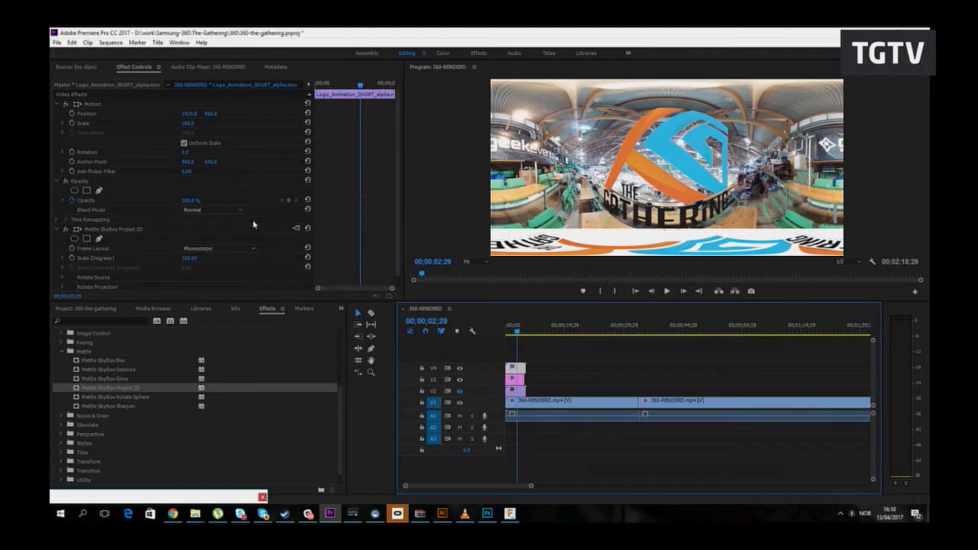
{"action": "left_click", "coordinate": [189, 262]}
{"action": "left_click_drag", "start_coordinate": [189, 258], "coordinate": [172, 258]}
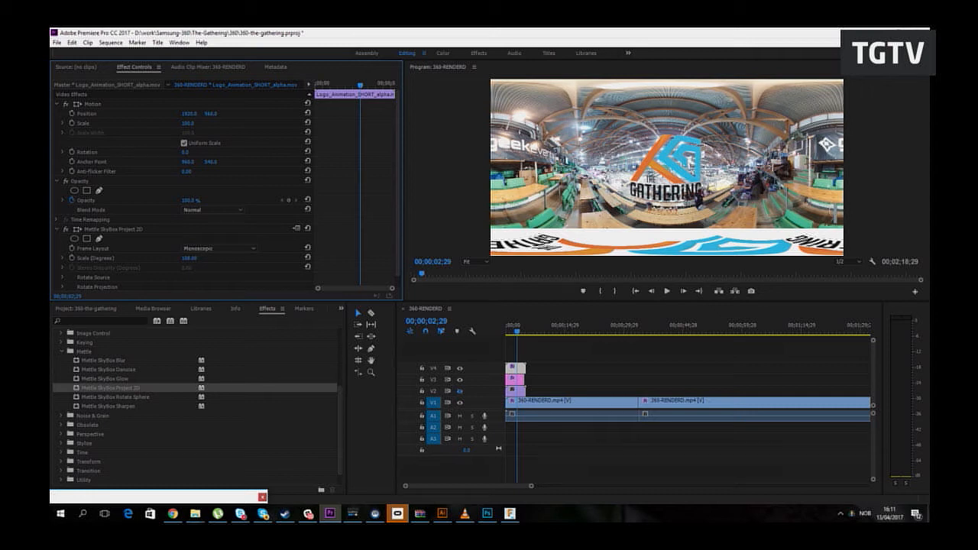
Step: Play the logo animation from the sequence start and inspect its flying pieces at 00;00;00;26 in GoPro VR Player
{"action": "left_click_drag", "start_coordinate": [517, 331], "coordinate": [504, 331]}
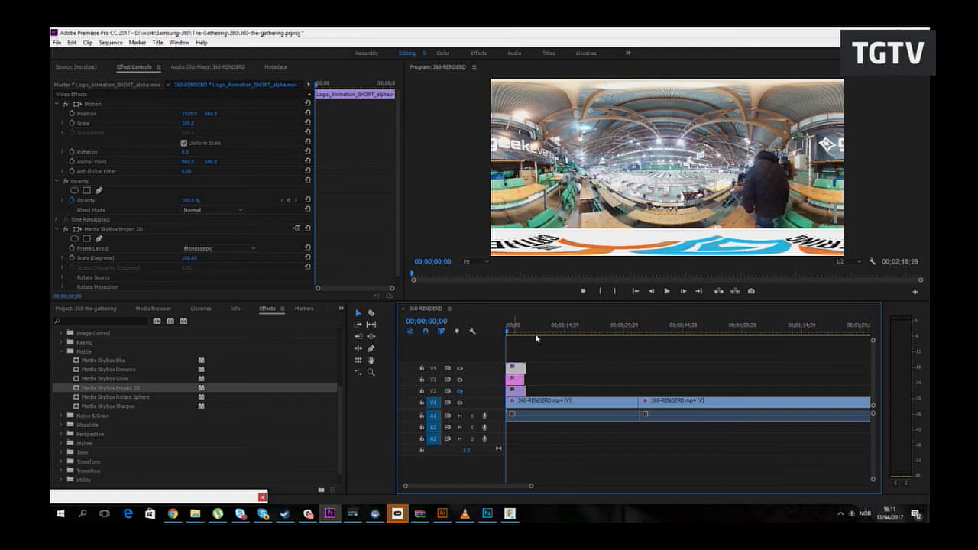
{"action": "key", "text": "space"}
{"action": "left_click_drag", "start_coordinate": [513, 331], "coordinate": [510, 331]}
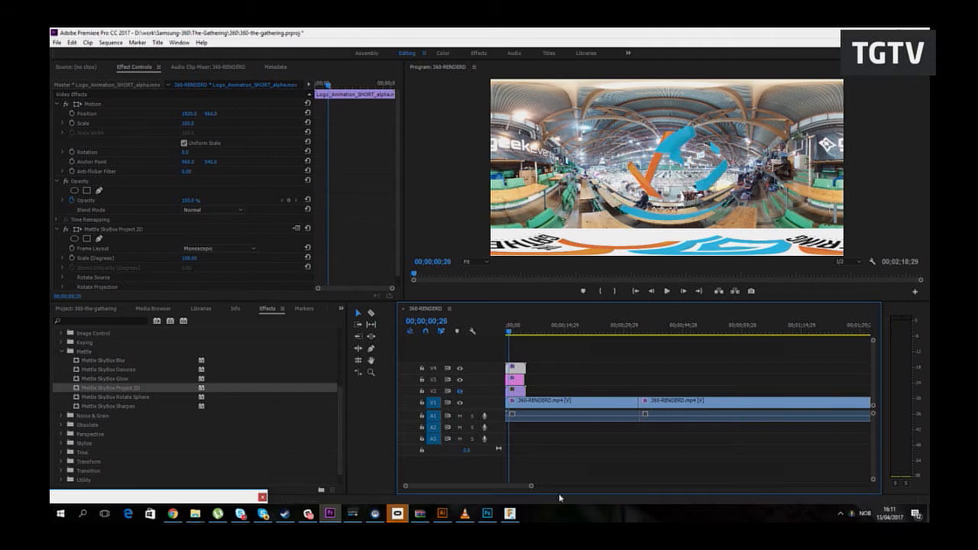
{"action": "left_click", "coordinate": [352, 513]}
{"action": "left_click_drag", "start_coordinate": [525, 378], "coordinate": [524, 349]}
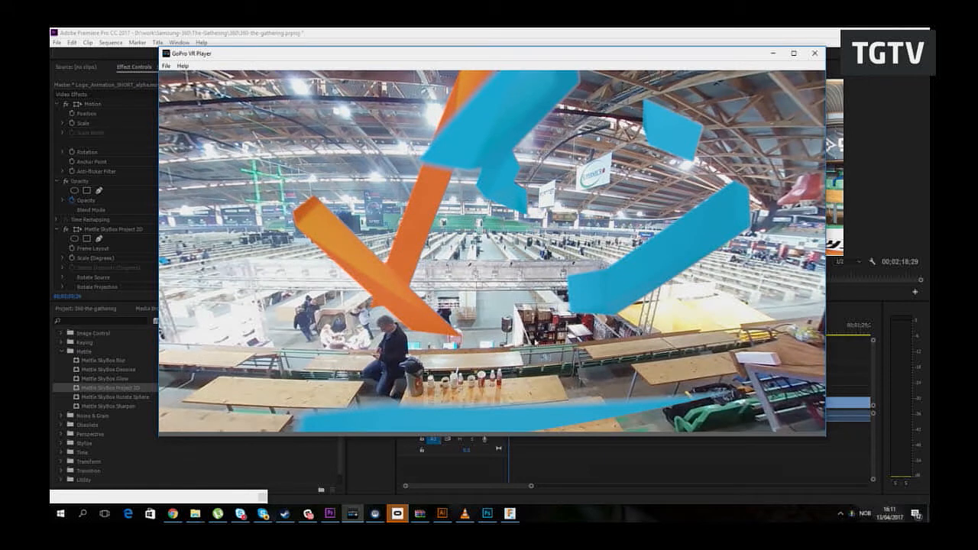
{"action": "left_click_drag", "start_coordinate": [524, 349], "coordinate": [373, 282]}
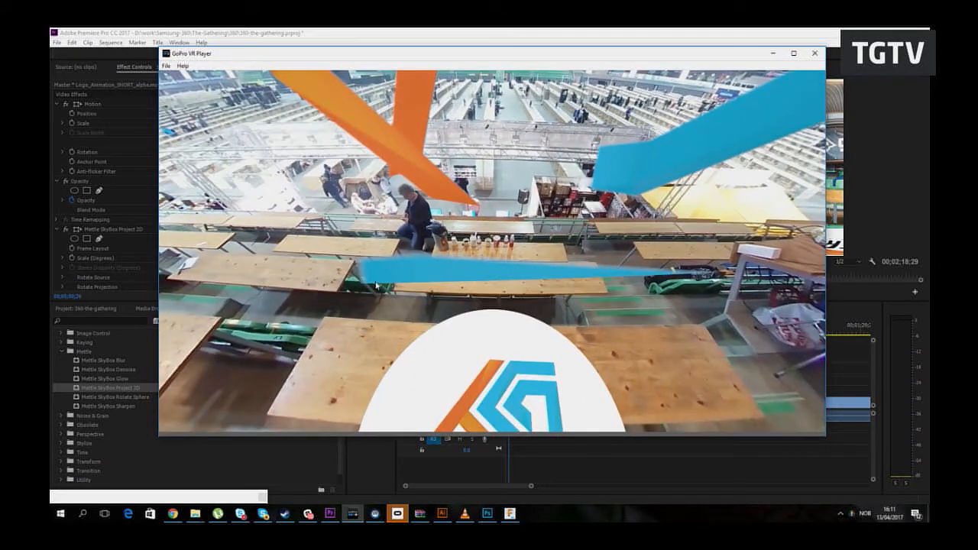
{"action": "left_click", "coordinate": [647, 478]}
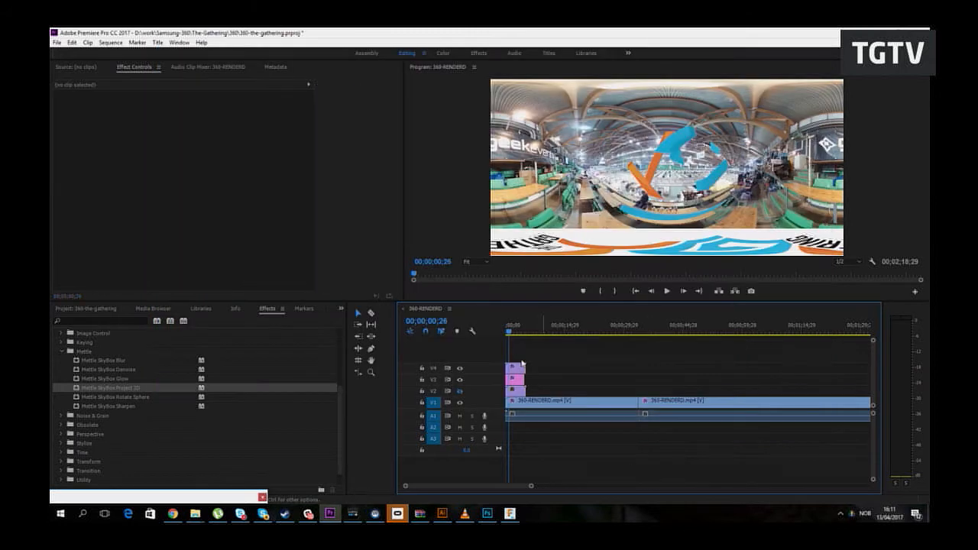
Step: Trim the opening of the V4 logo animation, align the shortened clip with the sequence start, and play it back
{"action": "left_click_drag", "start_coordinate": [508, 336], "coordinate": [511, 336]}
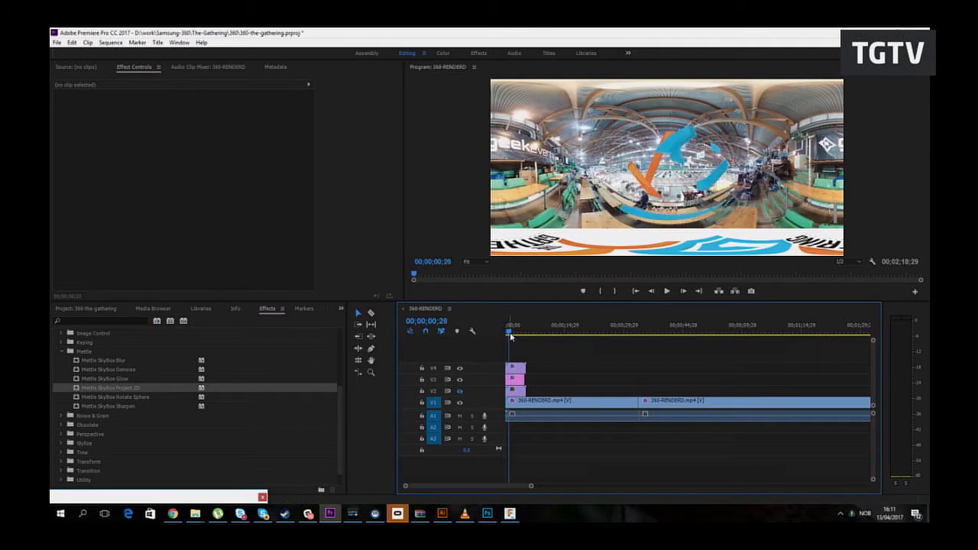
{"action": "left_click_drag", "start_coordinate": [531, 487], "coordinate": [447, 487]}
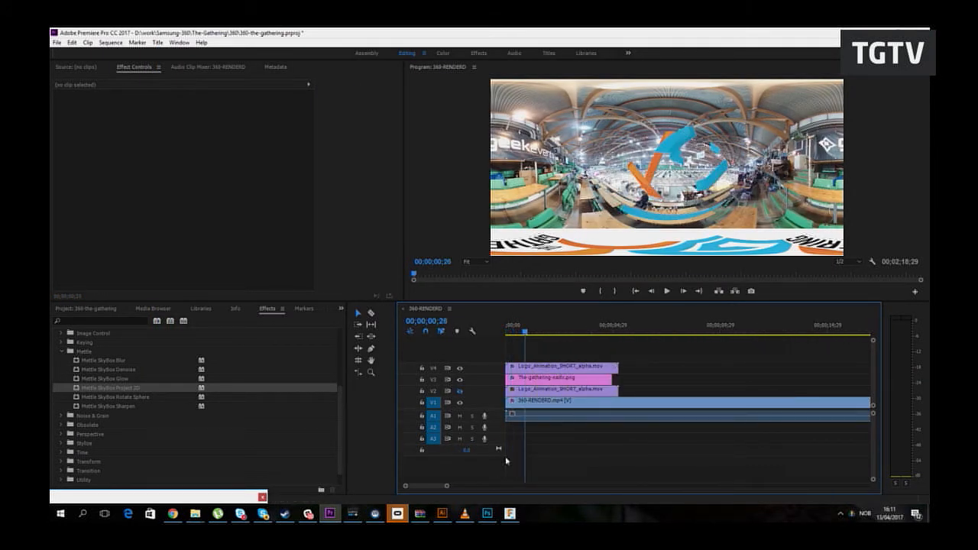
{"action": "left_click_drag", "start_coordinate": [523, 337], "coordinate": [519, 372]}
{"action": "left_click", "coordinate": [508, 334]}
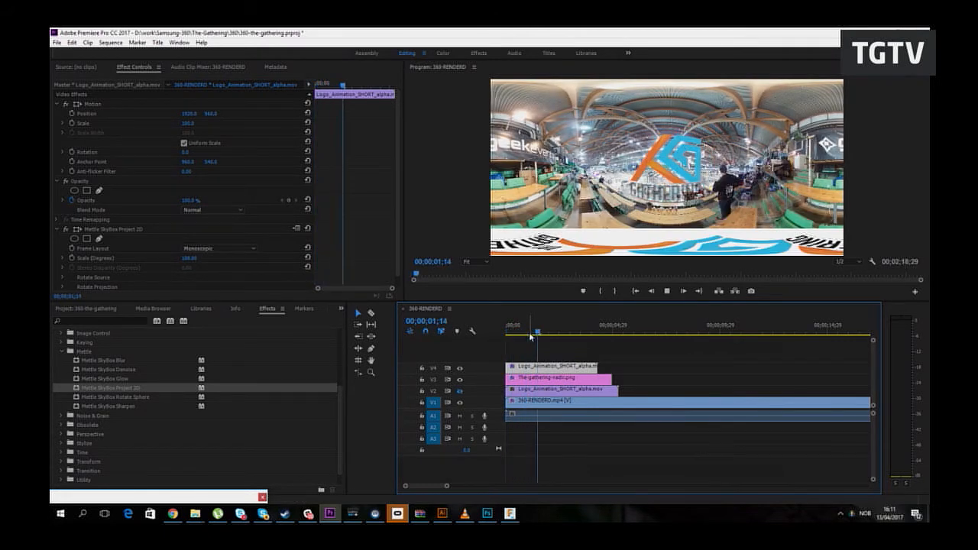
{"action": "key", "text": "space"}
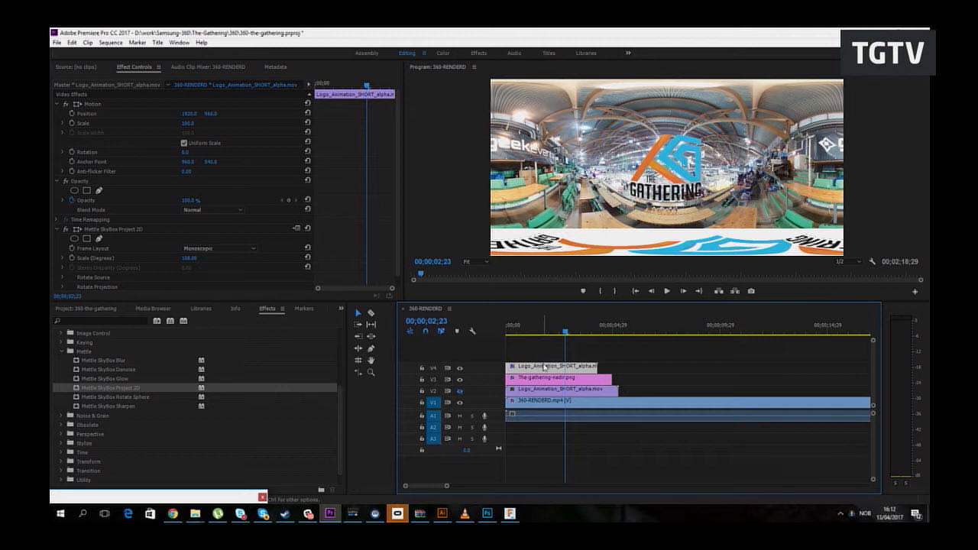
{"action": "left_click_drag", "start_coordinate": [565, 332], "coordinate": [489, 332]}
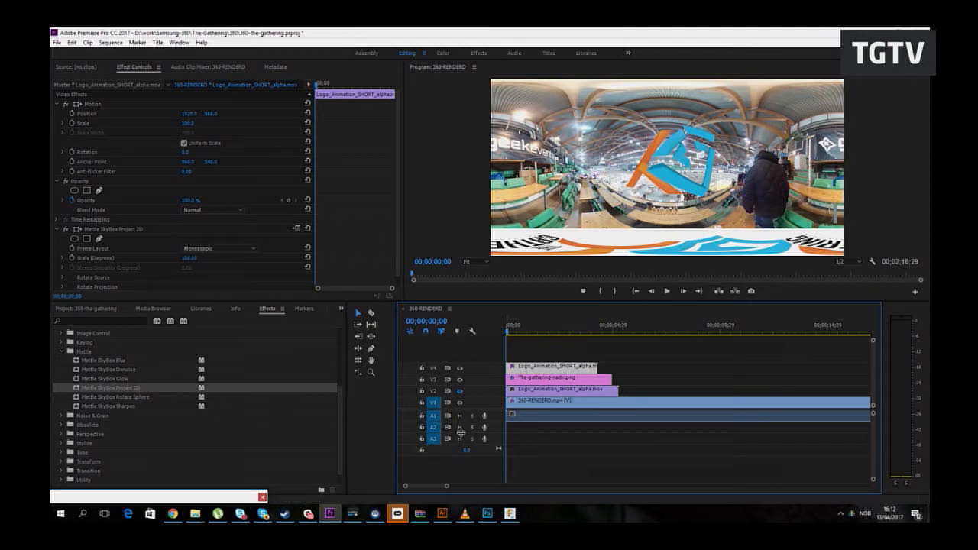
Step: Create a white 3840 × 1920 color matte named Color Matte in the project
{"action": "left_click", "coordinate": [103, 309]}
{"action": "left_click", "coordinate": [317, 485]}
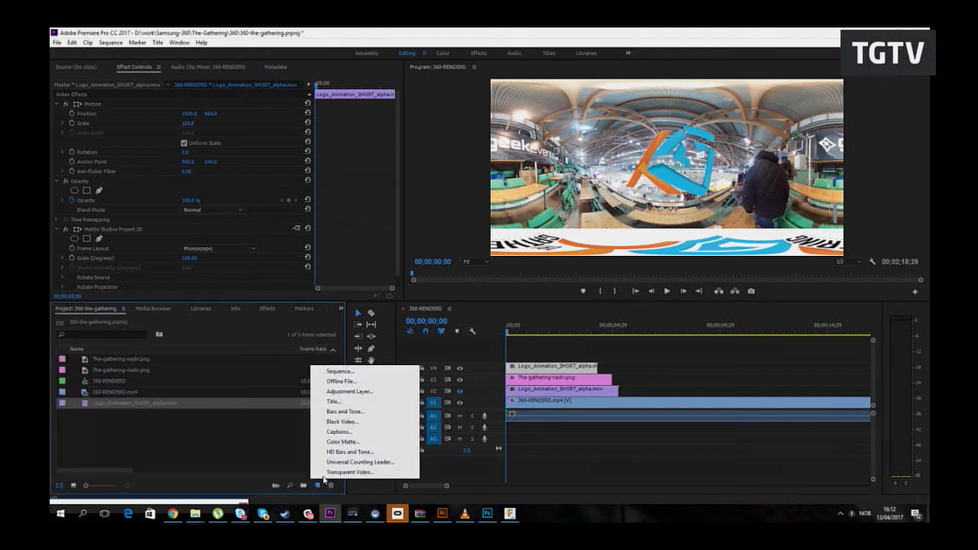
{"action": "left_click", "coordinate": [341, 446]}
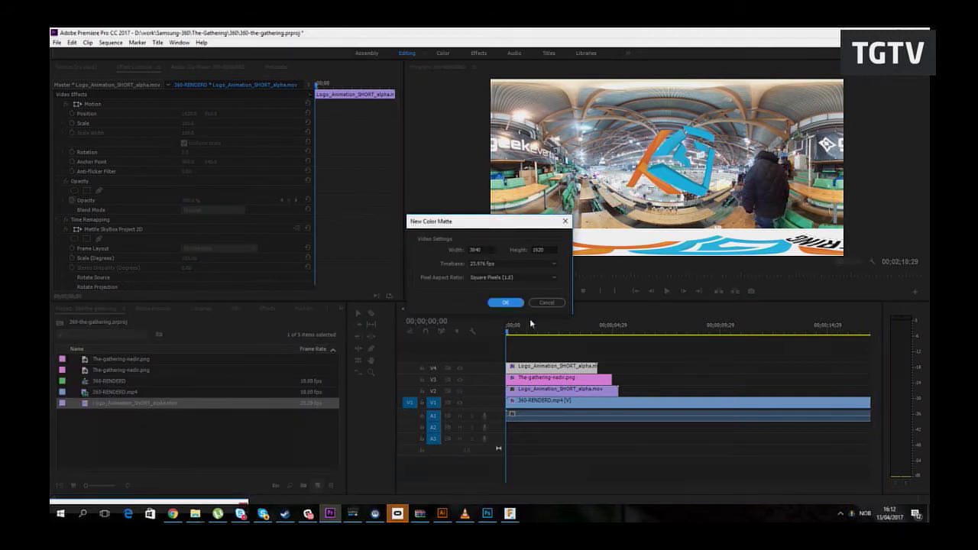
{"action": "left_click", "coordinate": [506, 304]}
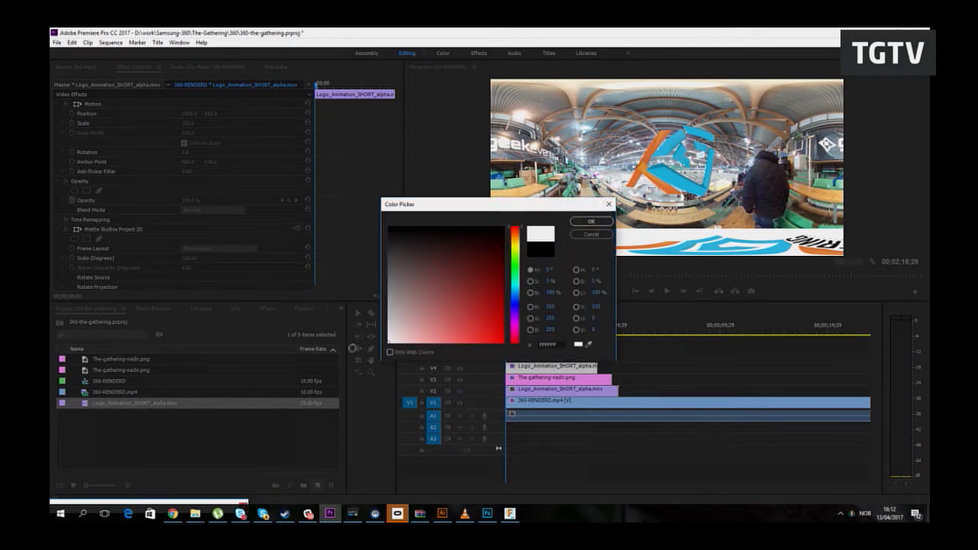
{"action": "left_click", "coordinate": [590, 221]}
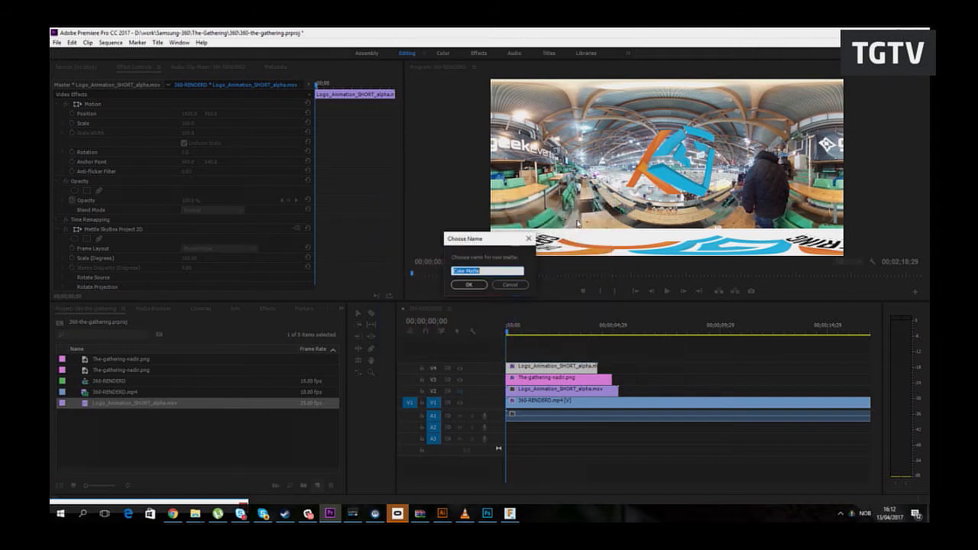
{"action": "left_click", "coordinate": [462, 286]}
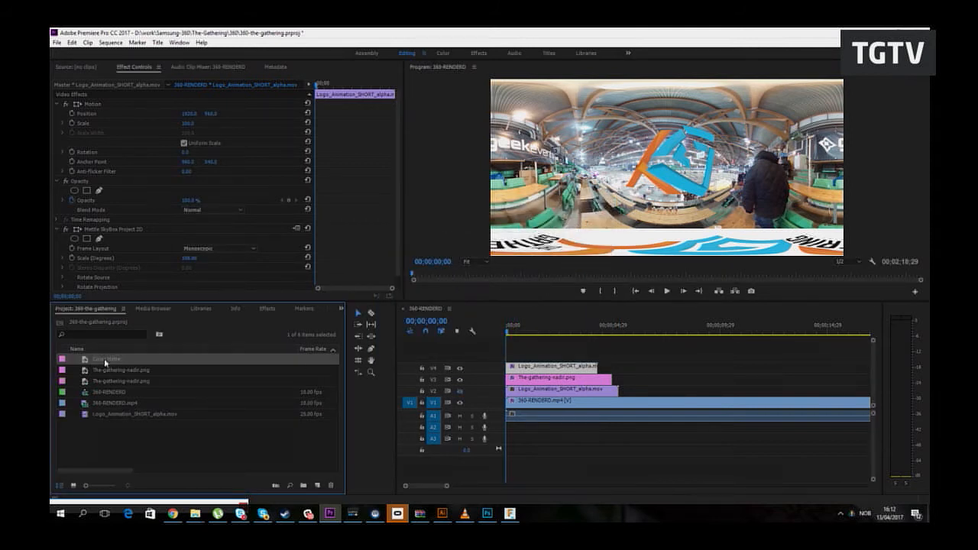
Step: Place the Color Matte on V4 beneath the logo animation on V5, and preview the composite in GoPro VR Player
{"action": "left_click_drag", "start_coordinate": [324, 384], "coordinate": [528, 367]}
{"action": "left_click_drag", "start_coordinate": [596, 343], "coordinate": [600, 355]}
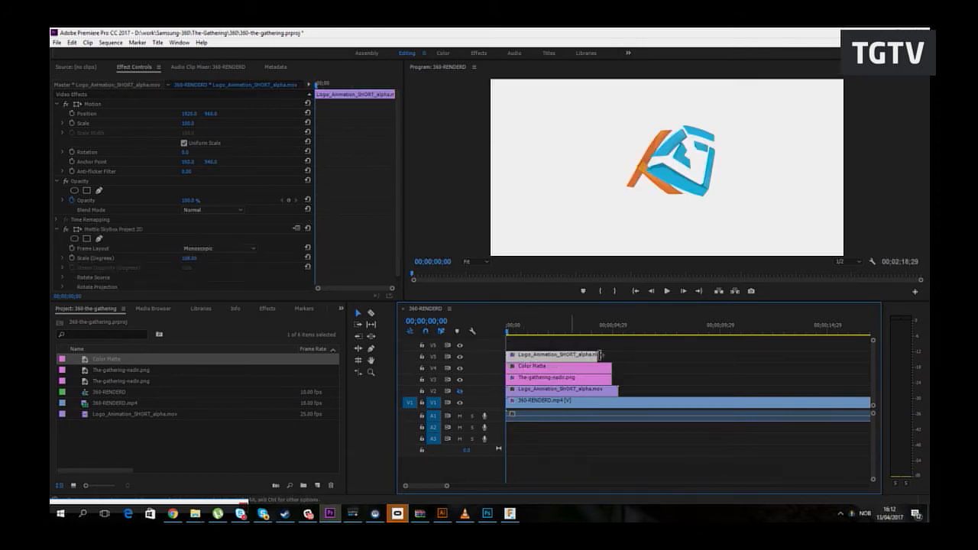
{"action": "left_click", "coordinate": [353, 512]}
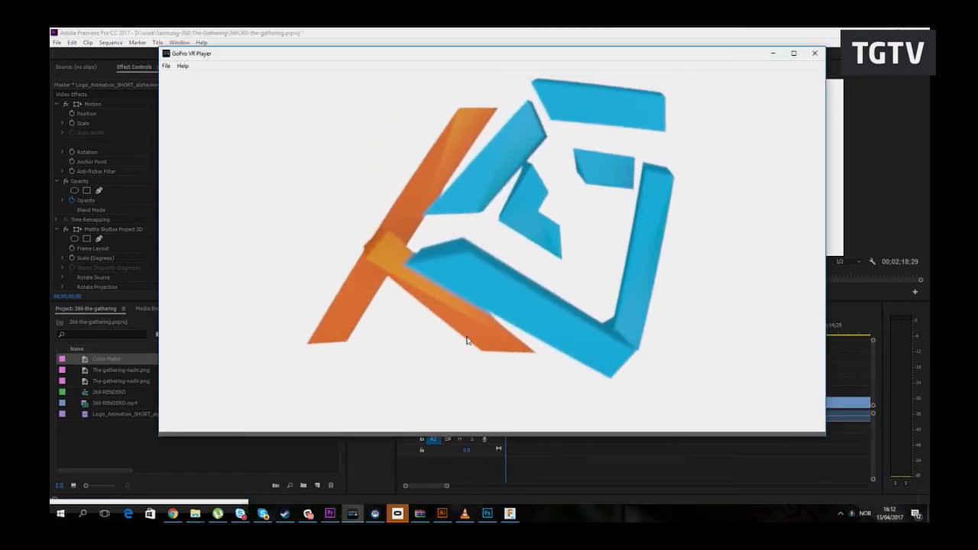
{"action": "left_click", "coordinate": [672, 462]}
Step: Keyframe the Color Matte's Opacity from 100% at 00;00;00;11 down to 0% at 00;00;00;29
{"action": "left_click_drag", "start_coordinate": [447, 485], "coordinate": [426, 485]}
{"action": "left_click_drag", "start_coordinate": [507, 330], "coordinate": [528, 343]}
{"action": "left_click", "coordinate": [526, 365]}
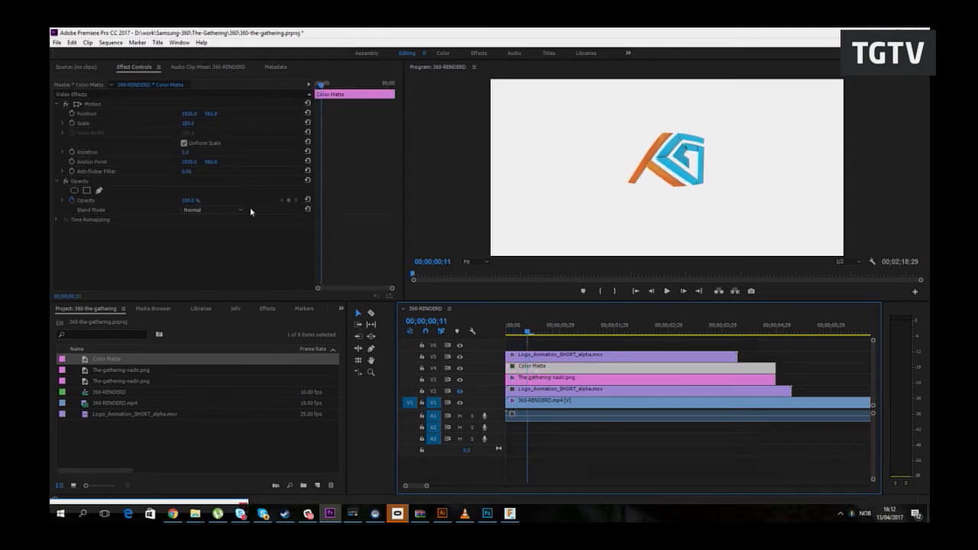
{"action": "left_click", "coordinate": [288, 202]}
{"action": "mouse_move", "coordinate": [321, 86]}
{"action": "left_mouse_down"}
{"action": "mouse_move", "coordinate": [339, 88]}
{"action": "mouse_move", "coordinate": [332, 93]}
{"action": "left_mouse_up"}
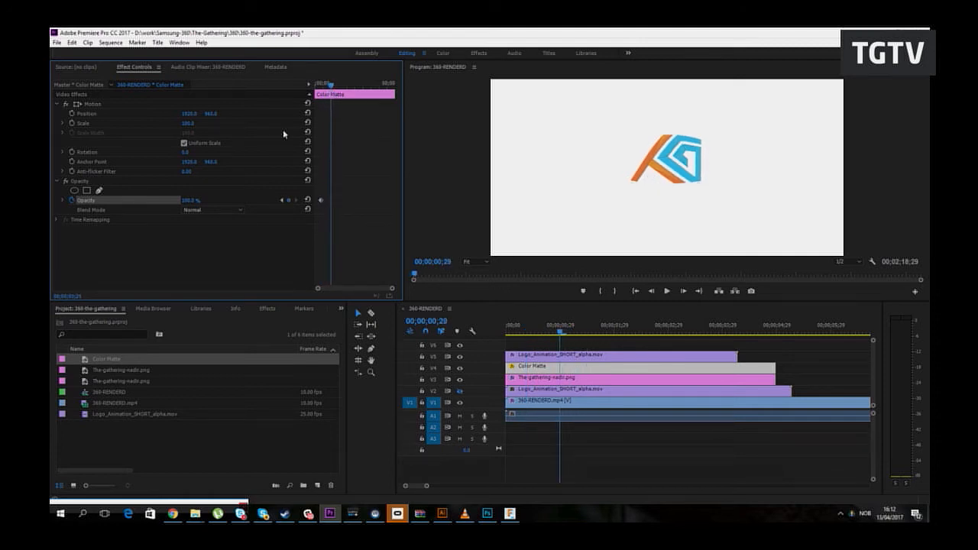
{"action": "left_click_drag", "start_coordinate": [189, 200], "coordinate": [137, 200]}
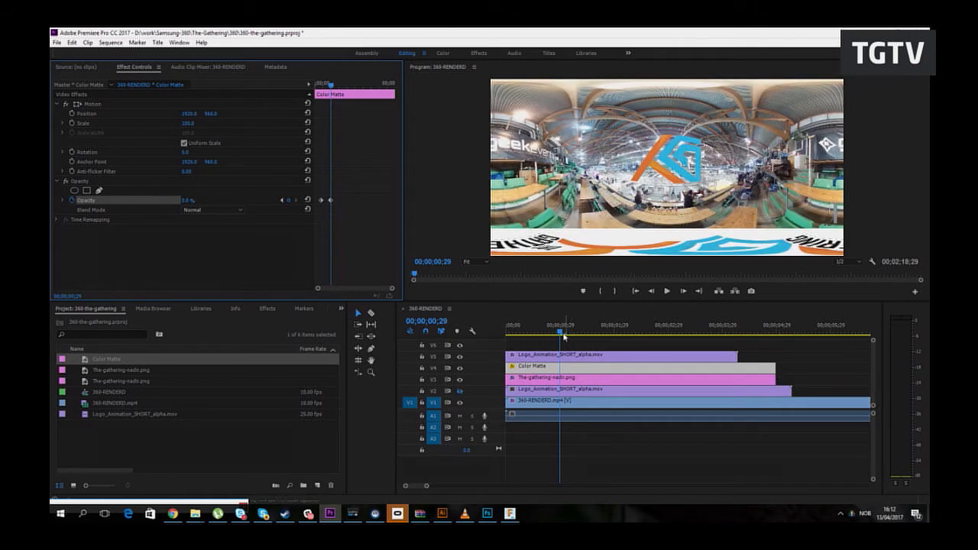
Step: Play the sequence from its start to check the Color Matte's fade-out and the end of the logo animation
{"action": "left_click_drag", "start_coordinate": [564, 334], "coordinate": [484, 334]}
{"action": "key", "text": "space"}
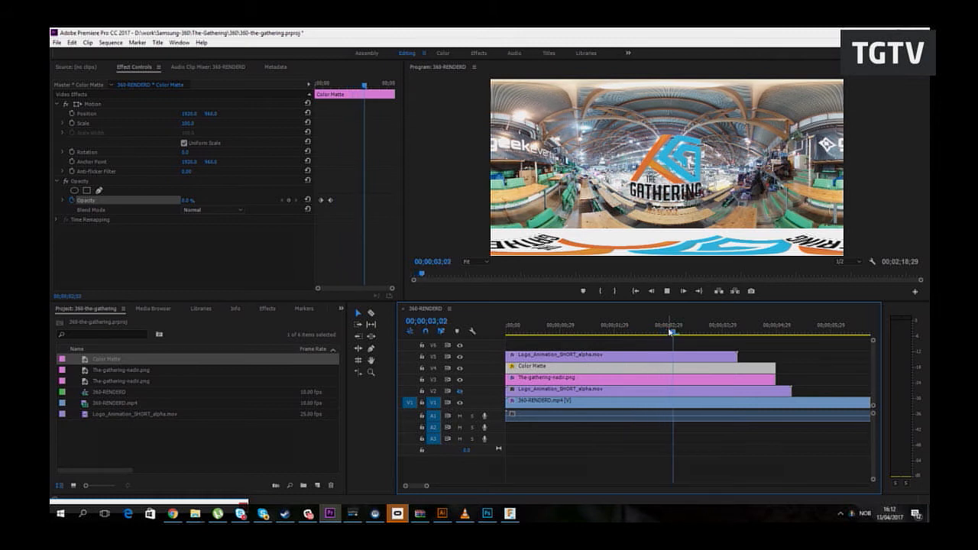
{"action": "left_click", "coordinate": [654, 328]}
{"action": "left_click_drag", "start_coordinate": [655, 329], "coordinate": [649, 327]}
{"action": "key", "text": "space"}
{"action": "key", "text": "space"}
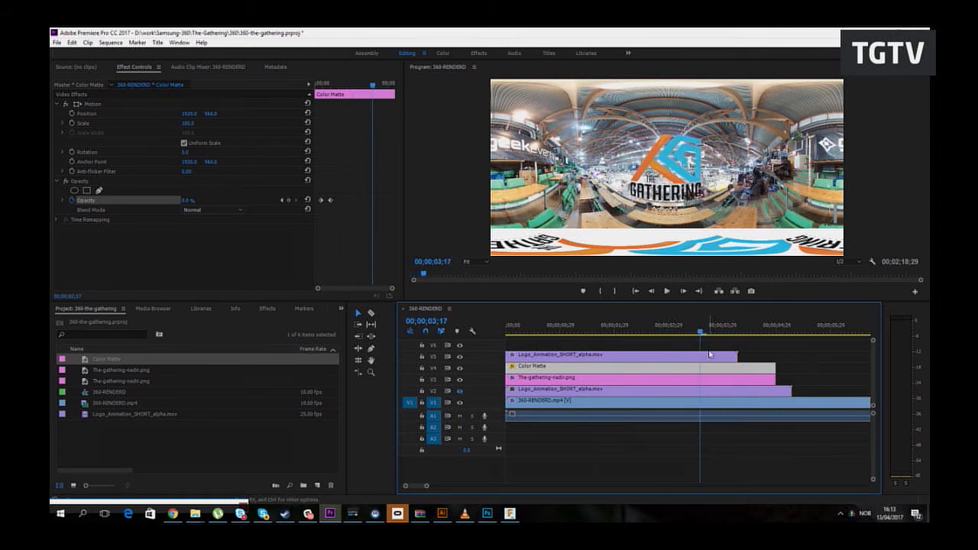
Step: Keyframe the V5 logo animation's Opacity from 100% at 00;00;04;02 down to 0% at 00;00;04;05
{"action": "left_click", "coordinate": [709, 354]}
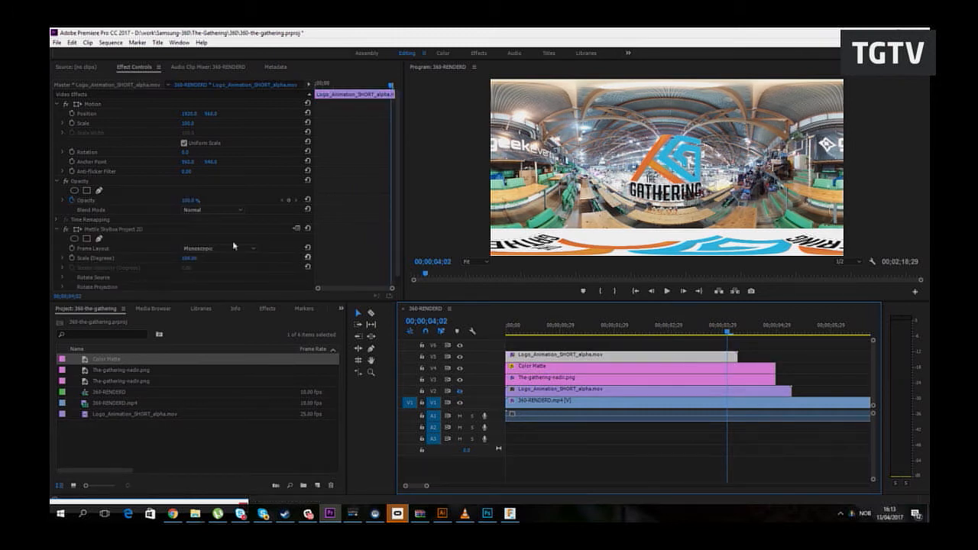
{"action": "left_click", "coordinate": [289, 200]}
{"action": "left_click_drag", "start_coordinate": [316, 287], "coordinate": [352, 288]}
{"action": "left_click_drag", "start_coordinate": [372, 92], "coordinate": [382, 90]}
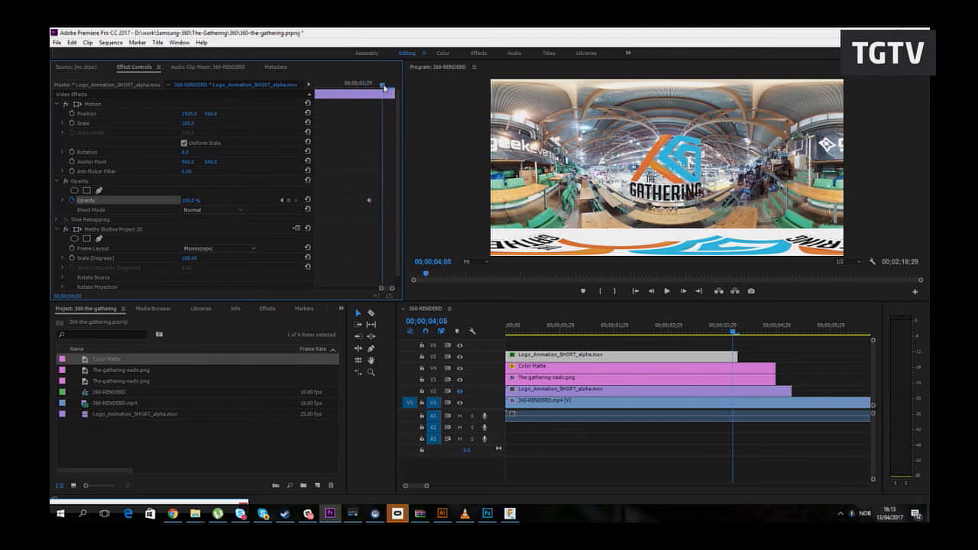
{"action": "left_click_drag", "start_coordinate": [190, 202], "coordinate": [114, 201]}
Step: Play back the logo animation's fade-out and move its first Opacity keyframe earlier to lengthen the fade
{"action": "left_click", "coordinate": [428, 489]}
{"action": "key", "text": "Home"}
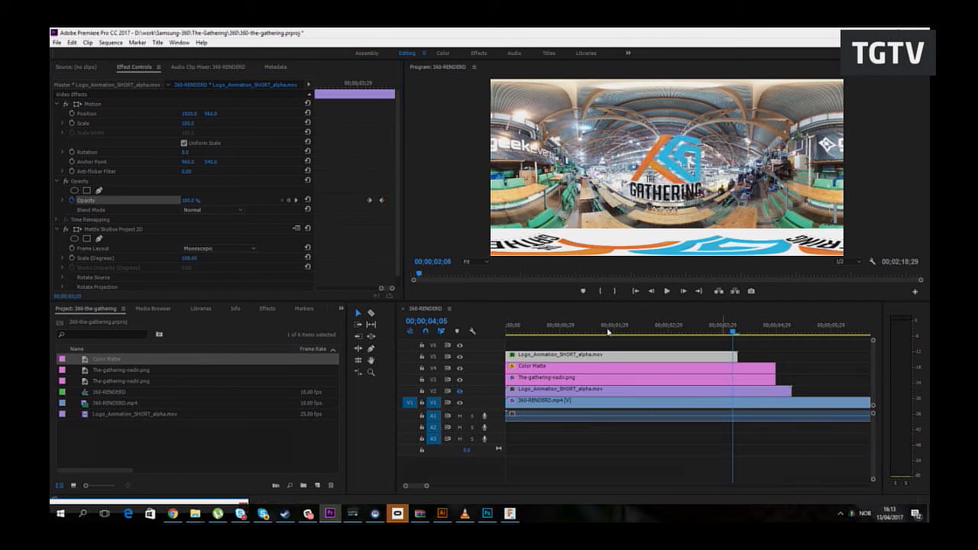
{"action": "key", "text": "space"}
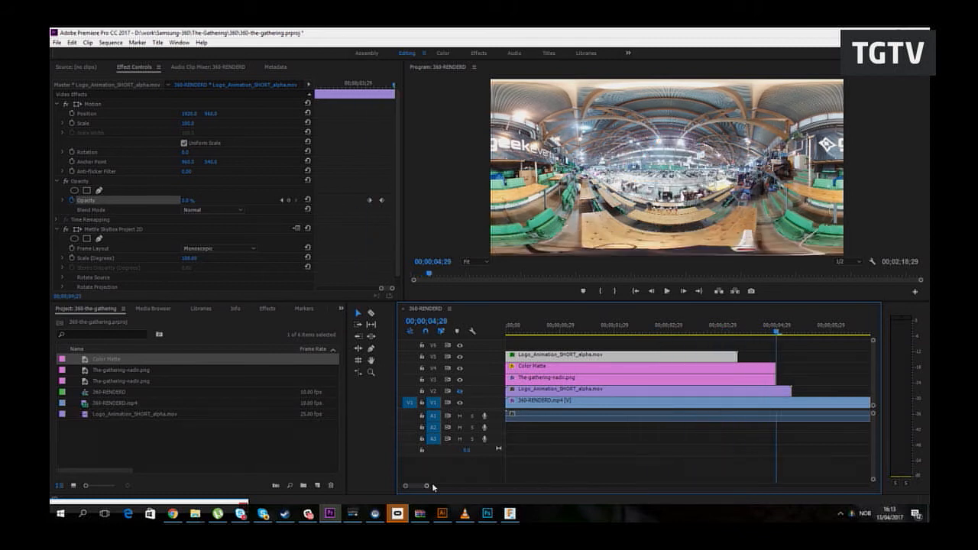
{"action": "left_click", "coordinate": [700, 330]}
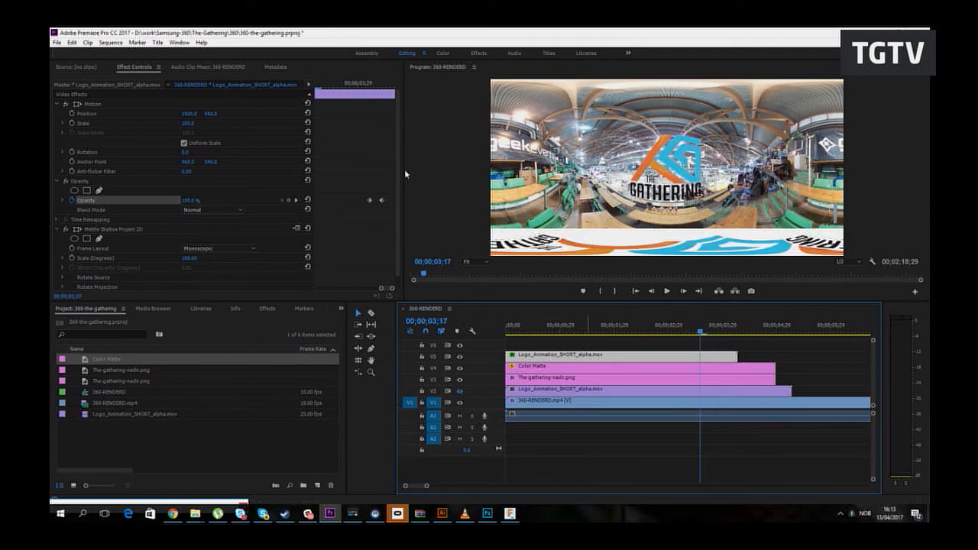
{"action": "key", "text": "space"}
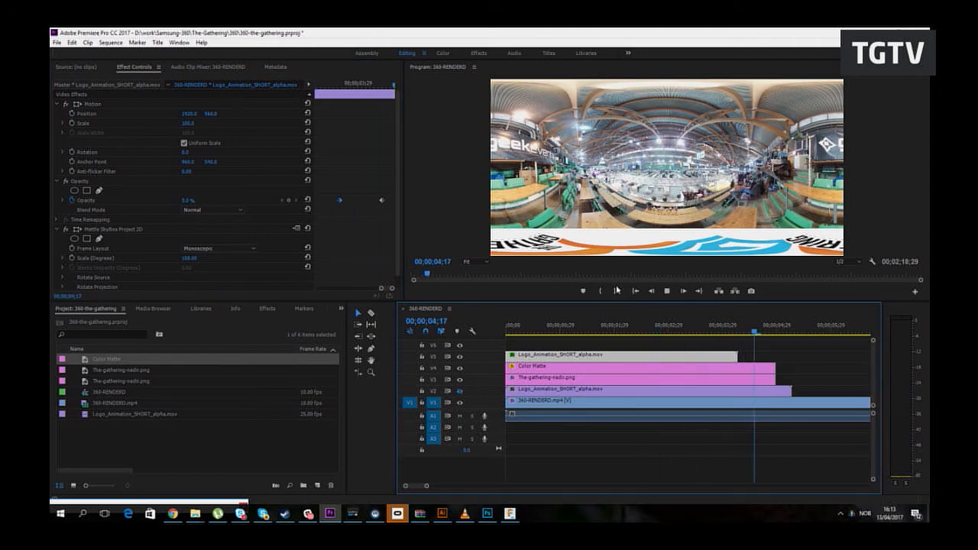
Step: Remove the Mettle SkyBox Sharpen effect from the first 360-RENDERD.mp4 clip on V1
{"action": "left_click_drag", "start_coordinate": [429, 485], "coordinate": [522, 486]}
{"action": "left_click", "coordinate": [570, 406]}
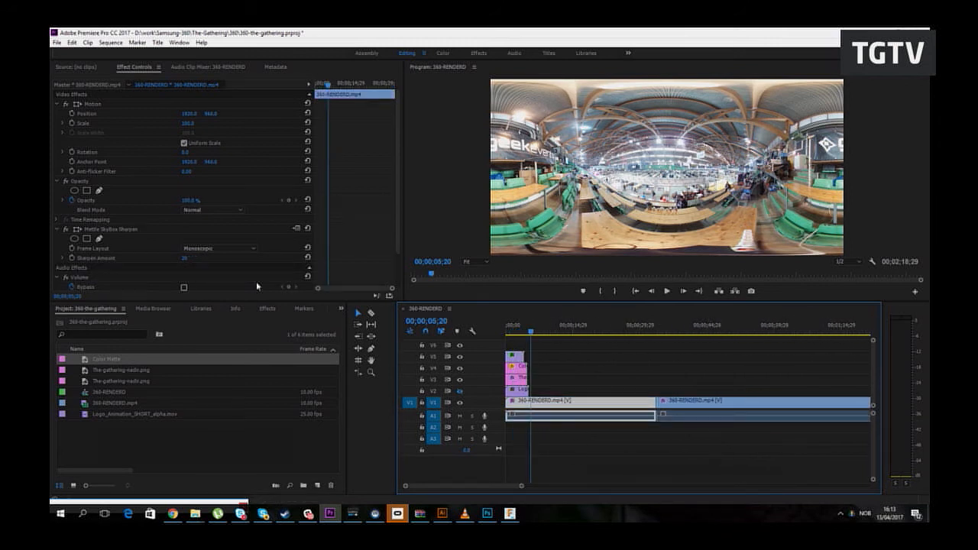
{"action": "scroll", "coordinate": [155, 252], "scroll_direction": "down", "scroll_amount": 2}
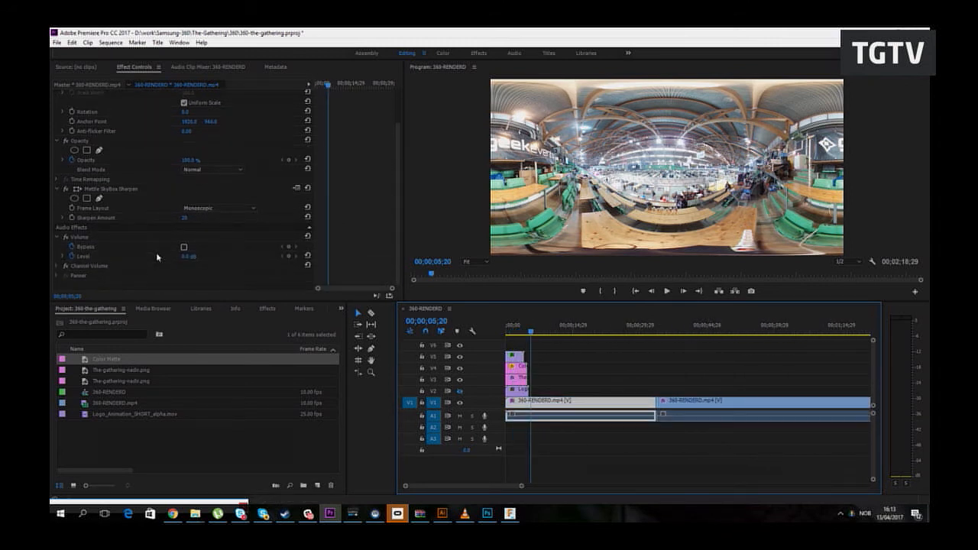
{"action": "left_click", "coordinate": [120, 190]}
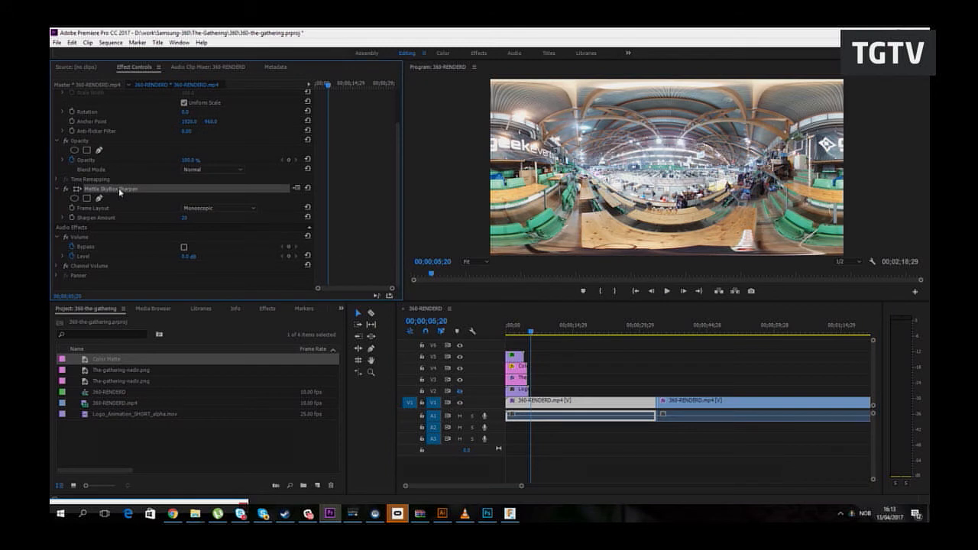
{"action": "key", "text": "Delete"}
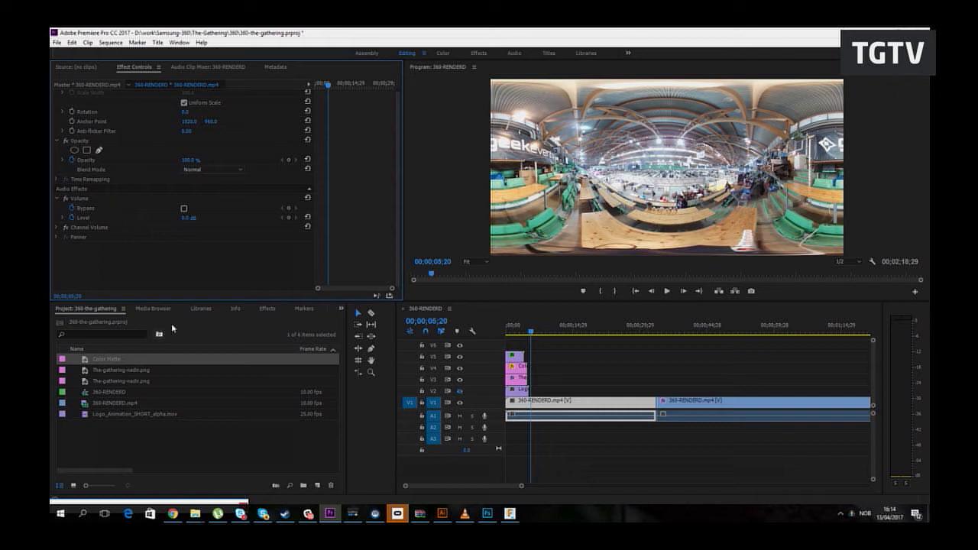
Step: Apply Mettle SkyBox Sharpen to the first 360-RENDERD.mp4 clip and inspect the footage in GoPro VR Player
{"action": "left_click", "coordinate": [265, 308]}
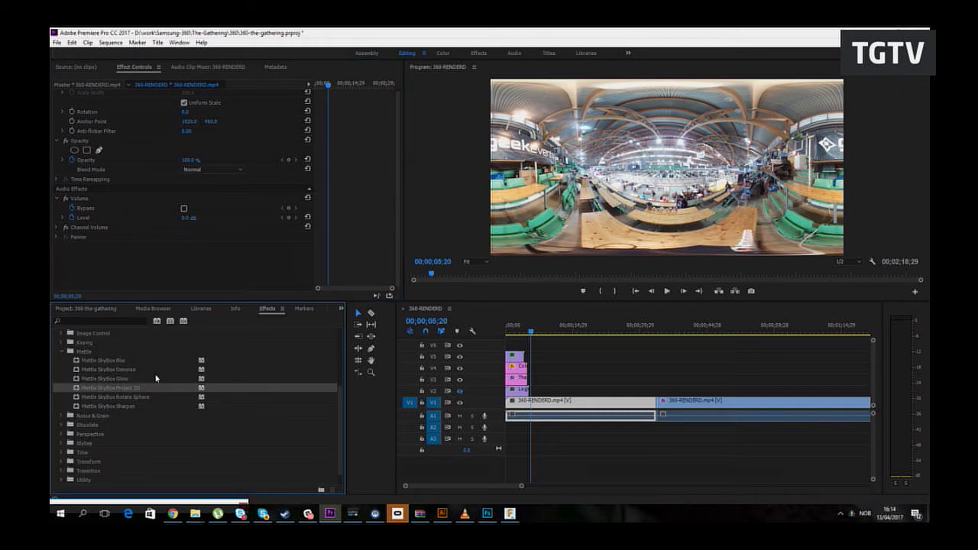
{"action": "left_click", "coordinate": [127, 408]}
{"action": "left_click_drag", "start_coordinate": [125, 407], "coordinate": [589, 404]}
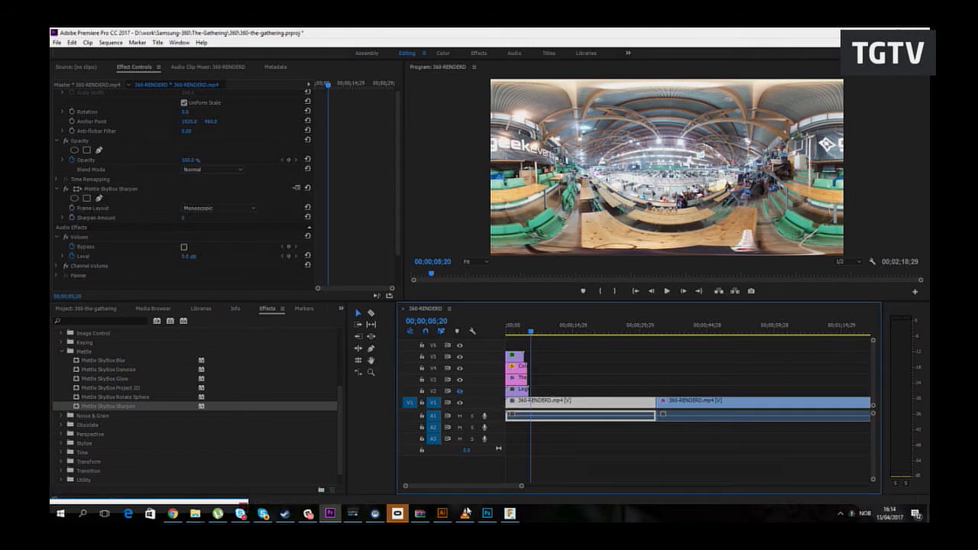
{"action": "left_click", "coordinate": [354, 513]}
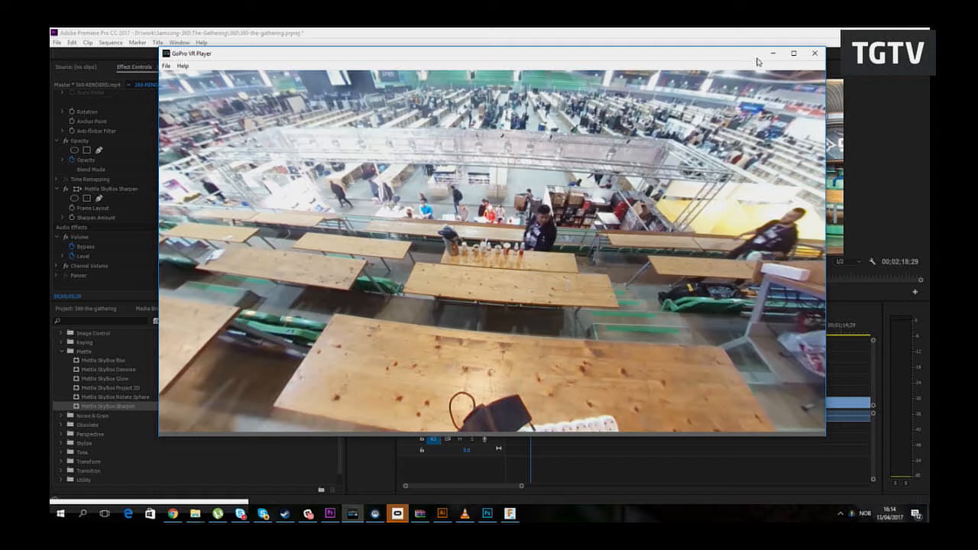
{"action": "left_click", "coordinate": [776, 54]}
Step: Extend the Color Matte and The-gathering-nadir.png clips to about one minute, and preview 00;00;10;08 in GoPro VR Player
{"action": "left_click", "coordinate": [514, 327]}
{"action": "left_click_drag", "start_coordinate": [524, 369], "coordinate": [781, 368]}
{"action": "left_click_drag", "start_coordinate": [526, 378], "coordinate": [764, 390]}
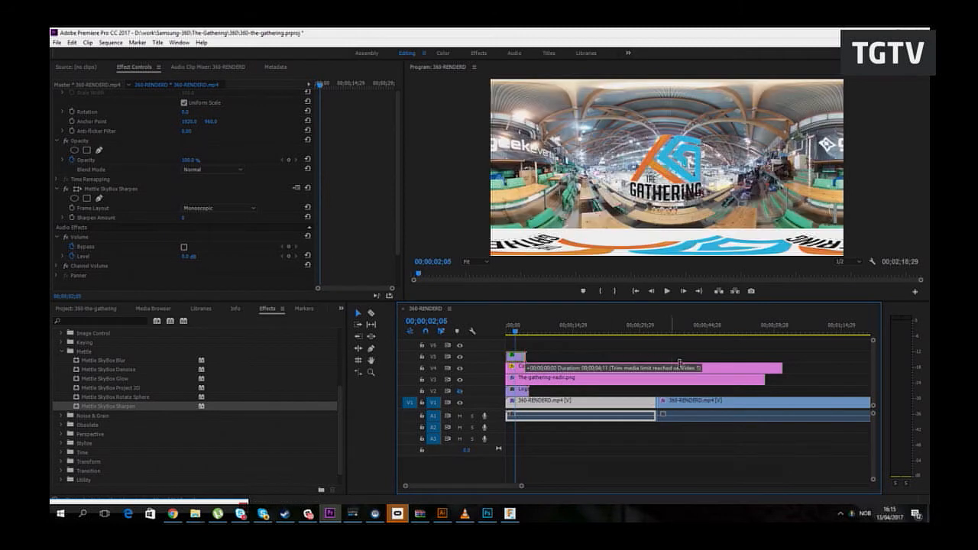
{"action": "left_click_drag", "start_coordinate": [514, 330], "coordinate": [550, 331]}
{"action": "left_click", "coordinate": [356, 516]}
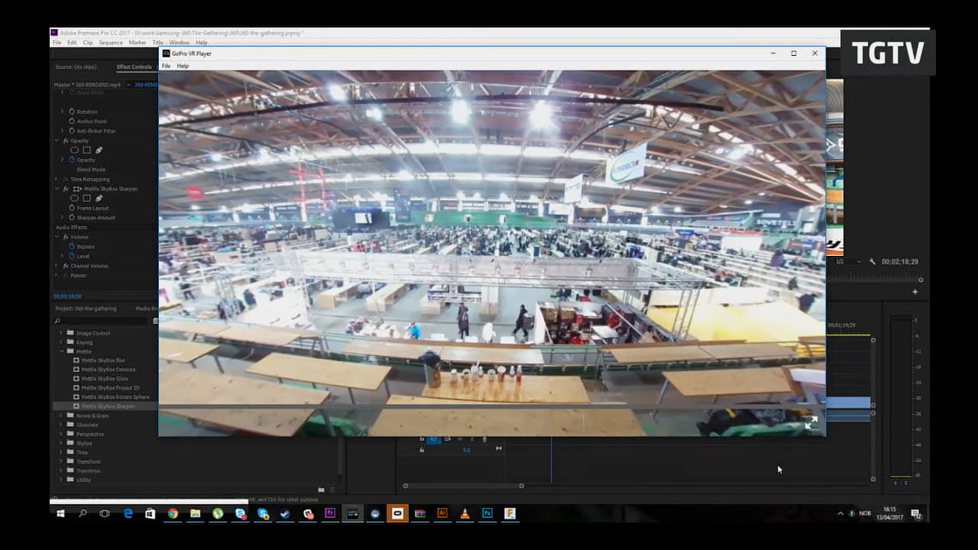
{"action": "left_click", "coordinate": [691, 471]}
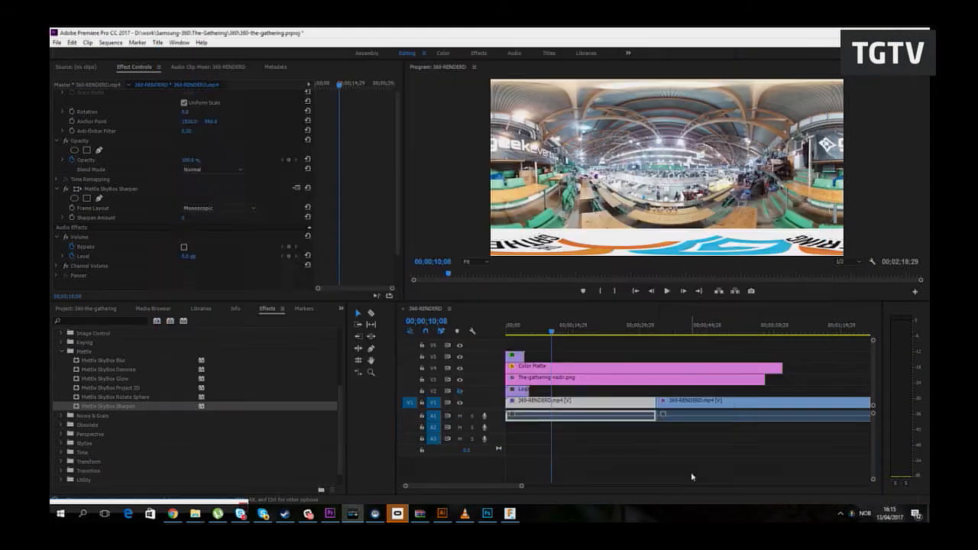
Step: Set the Mettle SkyBox Sharpen effect's Sharpen Amount to 20 on the first 360-RENDERD.mp4 clip
{"action": "left_click", "coordinate": [573, 371]}
{"action": "left_click", "coordinate": [567, 405]}
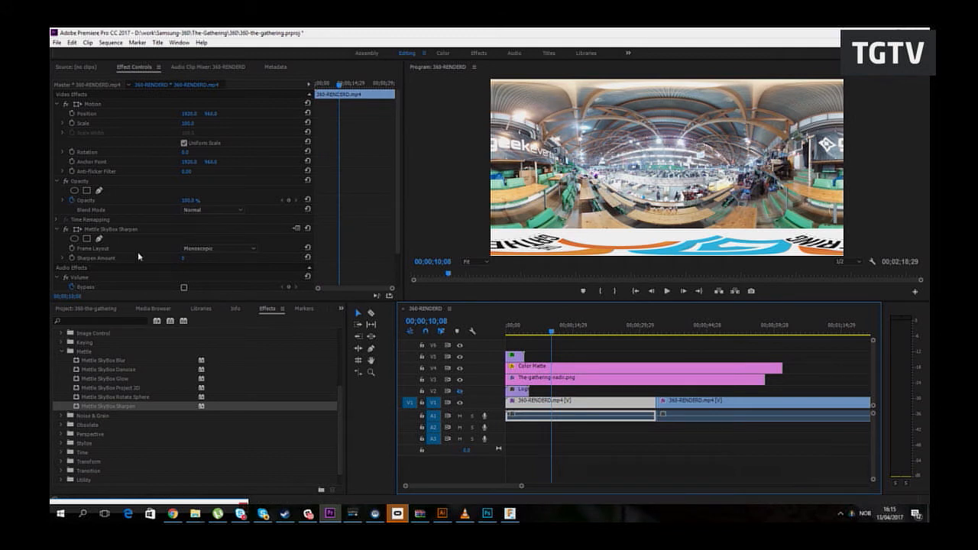
{"action": "left_click", "coordinate": [100, 231]}
{"action": "left_click", "coordinate": [184, 259]}
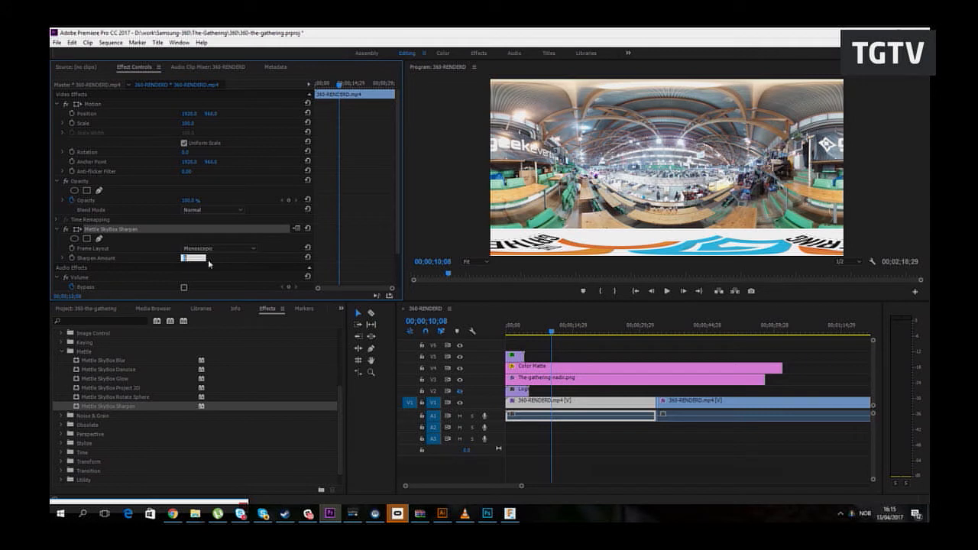
{"action": "type", "text": "20"}
Step: Look around the sharpened footage at 00;00;08;11 in GoPro VR Player
{"action": "left_click_drag", "start_coordinate": [538, 330], "coordinate": [543, 331]}
{"action": "left_click", "coordinate": [352, 514]}
{"action": "left_click_drag", "start_coordinate": [463, 398], "coordinate": [573, 344]}
{"action": "left_click", "coordinate": [700, 476]}
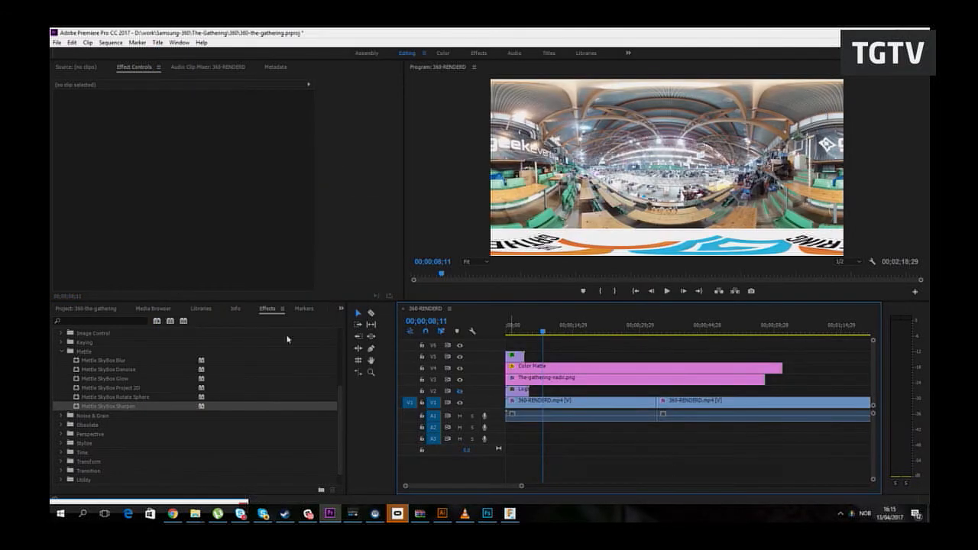
Step: Re-enter a Sharpen Amount of 20 on the first 360-RENDERD.mp4 clip and play the footage from around 00;00;07;17
{"action": "left_click", "coordinate": [539, 332]}
{"action": "left_click", "coordinate": [540, 402]}
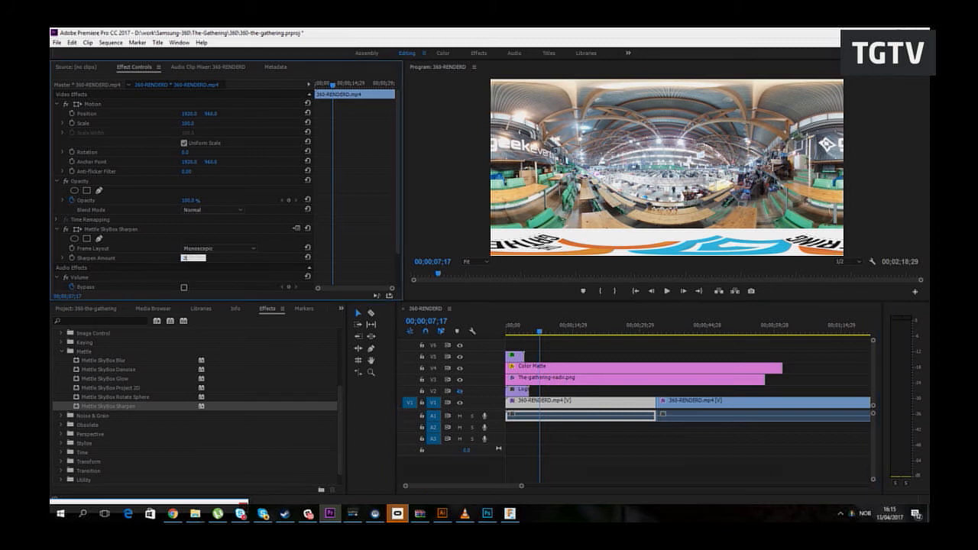
{"action": "left_click_drag", "start_coordinate": [193, 259], "coordinate": [201, 259]}
{"action": "left_click", "coordinate": [557, 340]}
{"action": "key", "text": "space"}
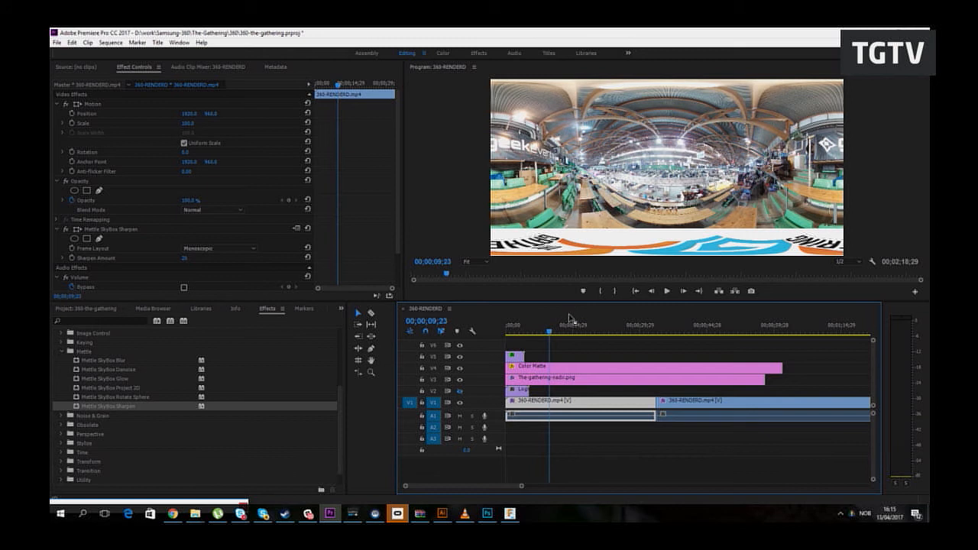
Step: Enlarge the program preview and toggle the Mettle SkyBox Sharpen effect off and on to compare the footage
{"action": "left_click_drag", "start_coordinate": [584, 344], "coordinate": [598, 407]}
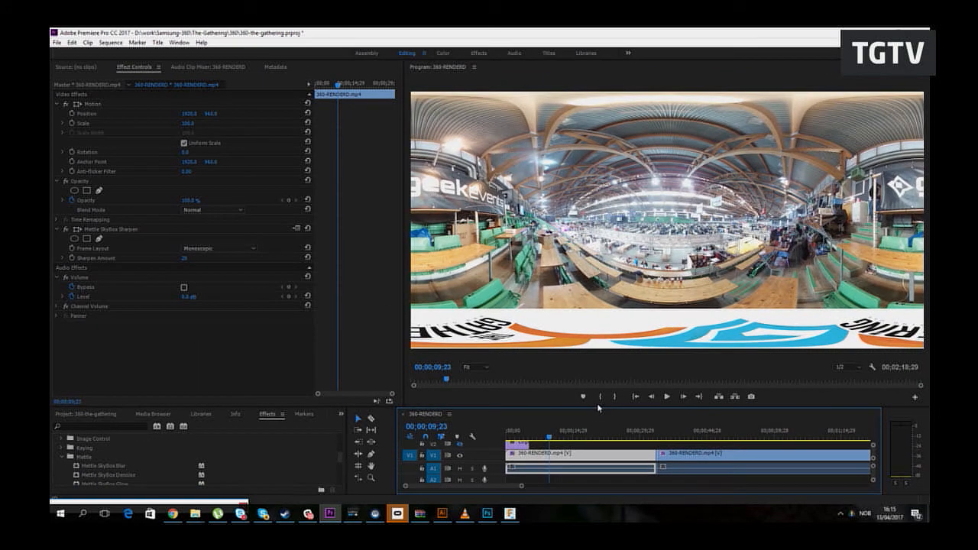
{"action": "left_click", "coordinate": [66, 229]}
{"action": "left_click", "coordinate": [66, 230]}
{"action": "left_click", "coordinate": [66, 229]}
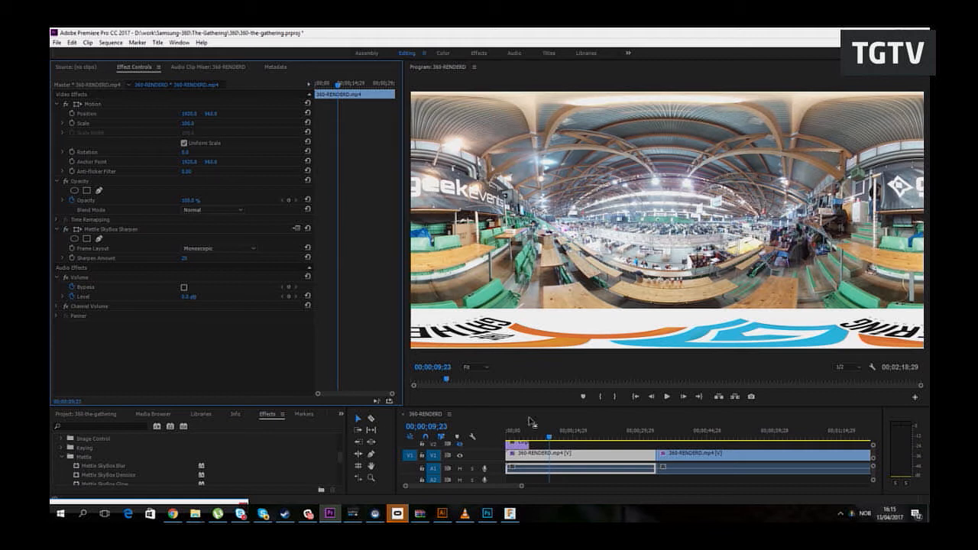
Step: Look around the sharpened footage in GoPro VR Player and return to the Premiere Pro timeline
{"action": "left_click", "coordinate": [351, 512]}
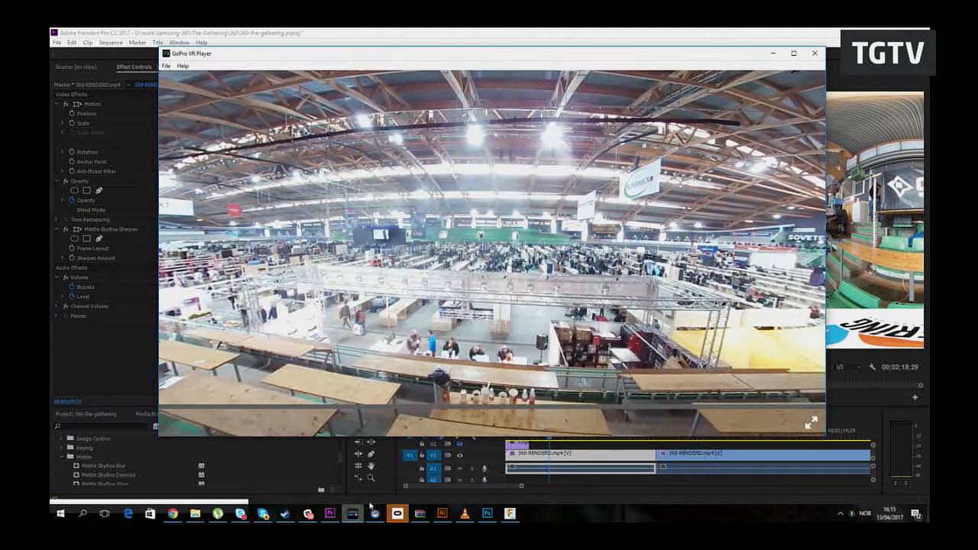
{"action": "left_click_drag", "start_coordinate": [611, 289], "coordinate": [523, 281]}
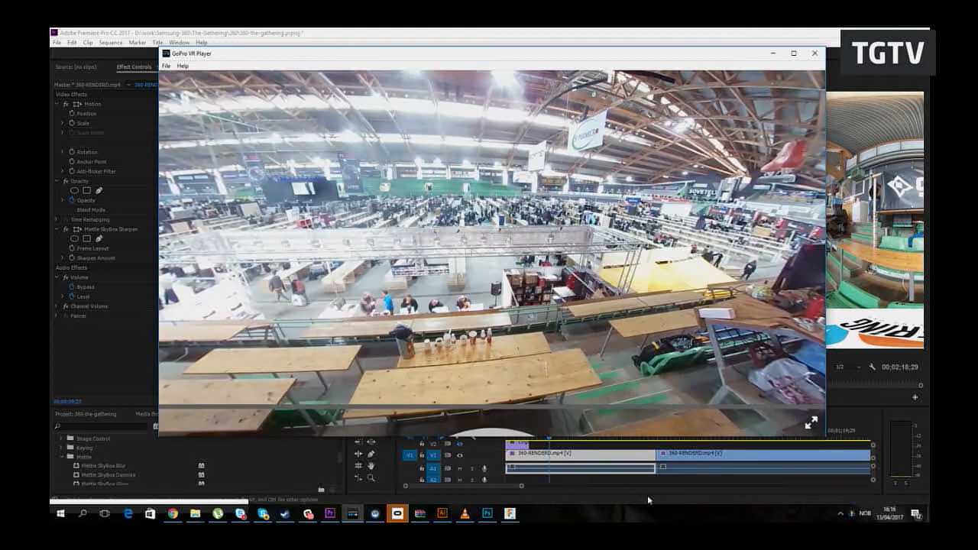
{"action": "left_click", "coordinate": [647, 495]}
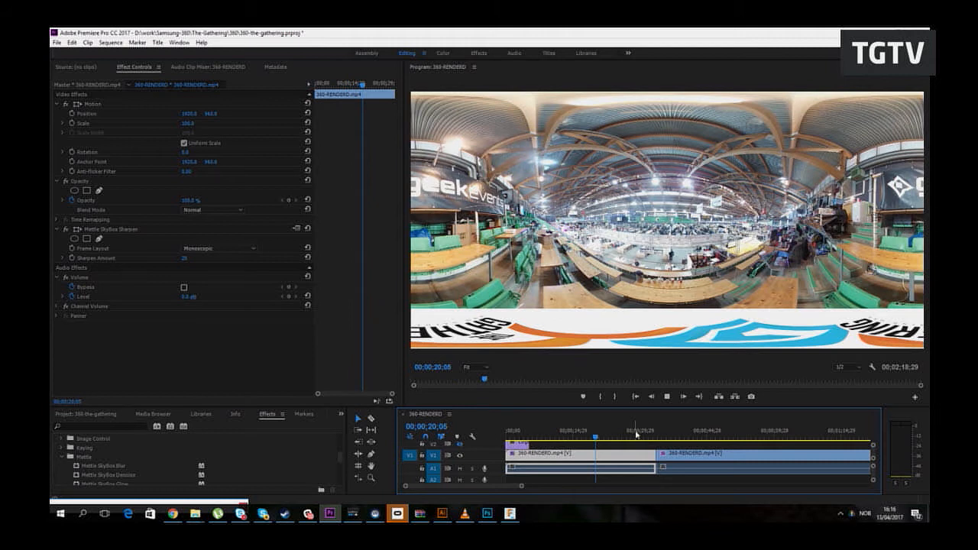
Step: Scrub through the first 360-RENDERD.mp4 clip and park the playhead at 00;00;25;26
{"action": "left_click", "coordinate": [659, 436]}
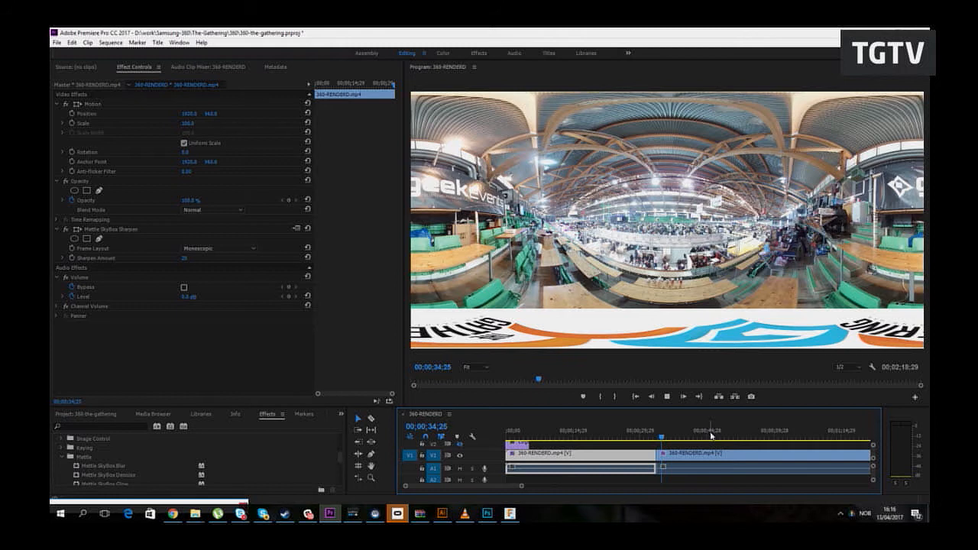
{"action": "left_click_drag", "start_coordinate": [521, 486], "coordinate": [577, 488]}
{"action": "left_click_drag", "start_coordinate": [573, 434], "coordinate": [557, 434]}
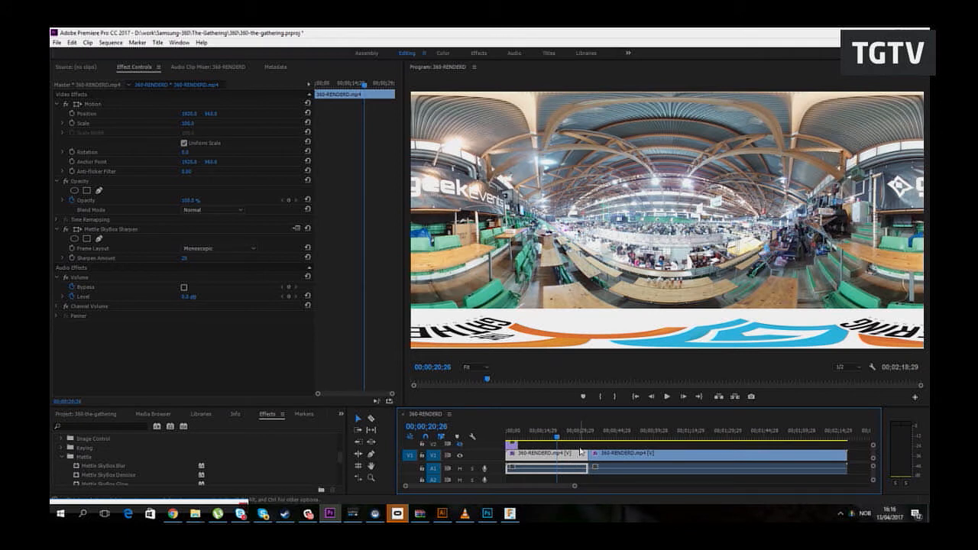
{"action": "left_click", "coordinate": [569, 439]}
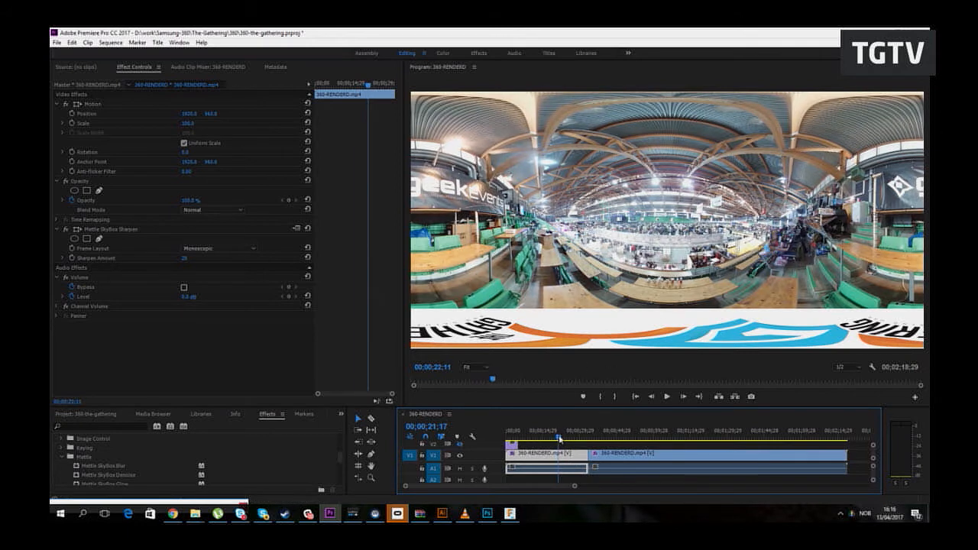
{"action": "left_click_drag", "start_coordinate": [569, 440], "coordinate": [566, 439]}
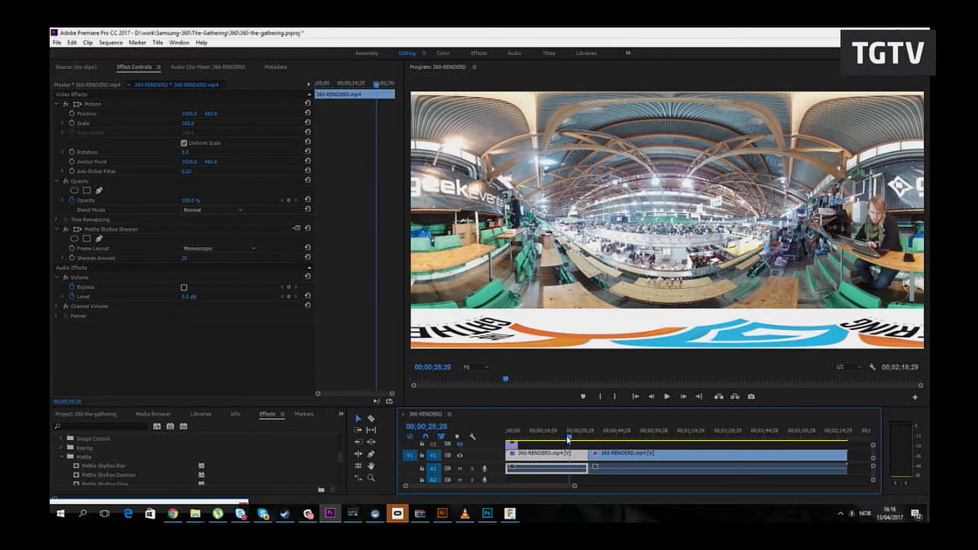
{"action": "left_click", "coordinate": [63, 456]}
{"action": "scroll", "coordinate": [77, 452], "scroll_direction": "up", "scroll_amount": 1}
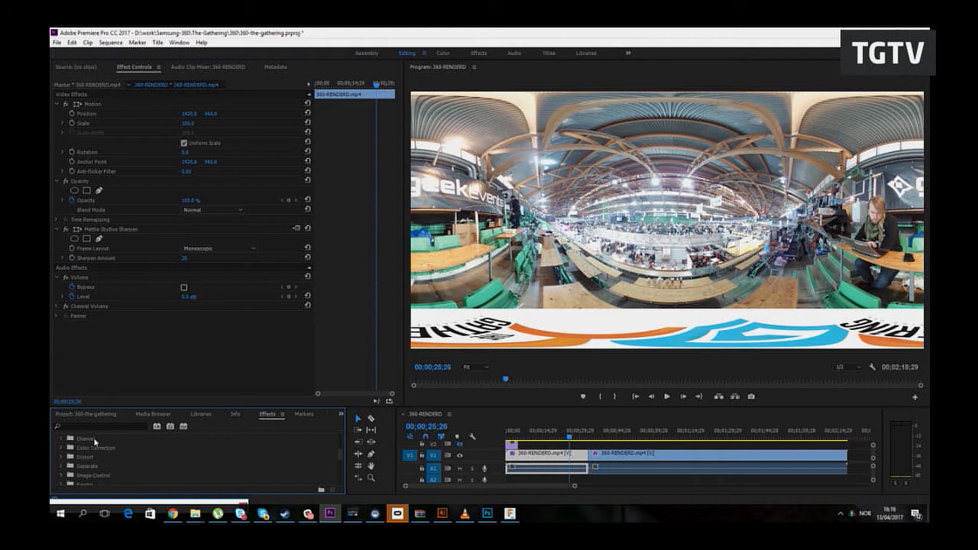
{"action": "left_click", "coordinate": [94, 427]}
{"action": "type", "text": "CURVE"}
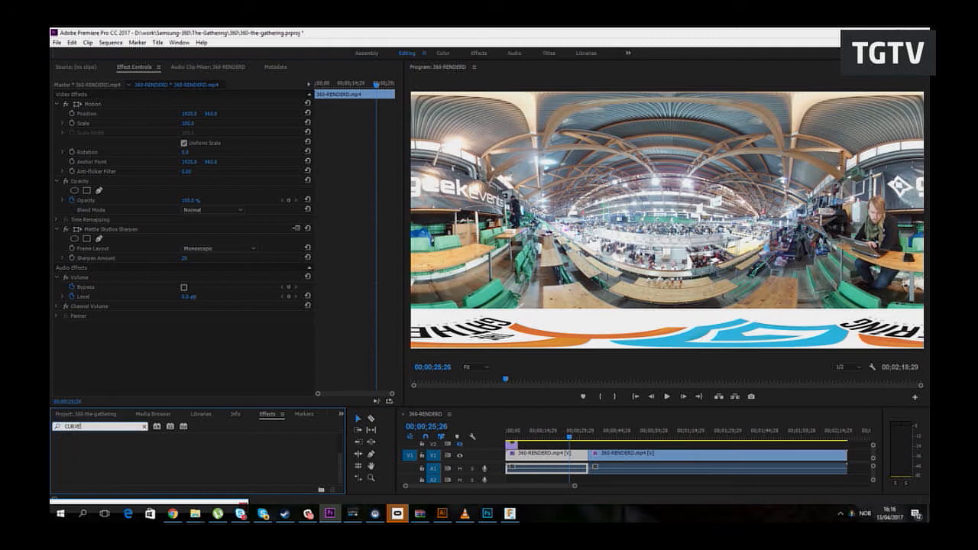
{"action": "key", "text": "BackSpace"}
{"action": "key", "text": "BackSpace"}
{"action": "key", "text": "BackSpace"}
{"action": "key", "text": "BackSpace"}
{"action": "key", "text": "BackSpace"}
{"action": "left_click", "coordinate": [75, 418]}
{"action": "left_click", "coordinate": [269, 417]}
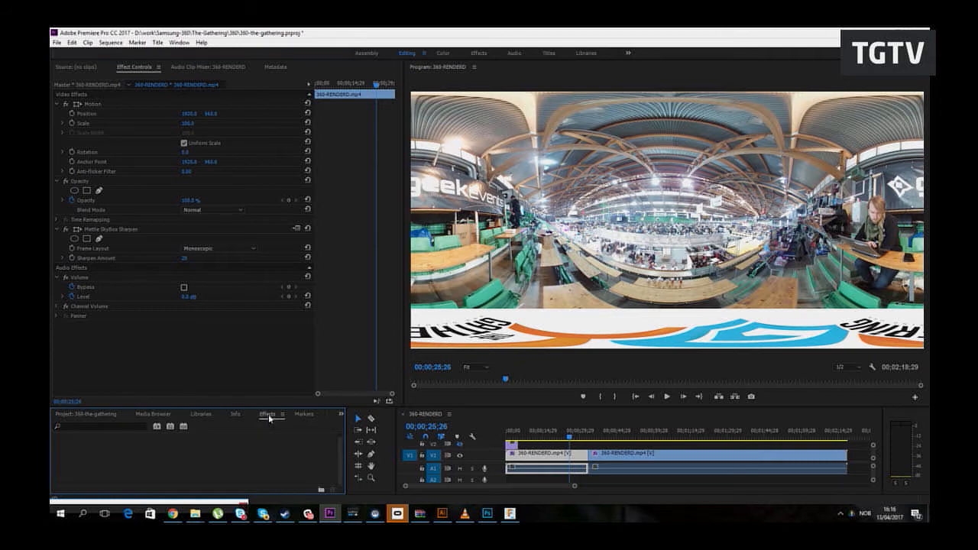
Step: Enlarge the effects list, search it for "cur" and apply Luma Curve to the first 360-RENDERD.mp4 clip
{"action": "left_click_drag", "start_coordinate": [268, 406], "coordinate": [269, 277]}
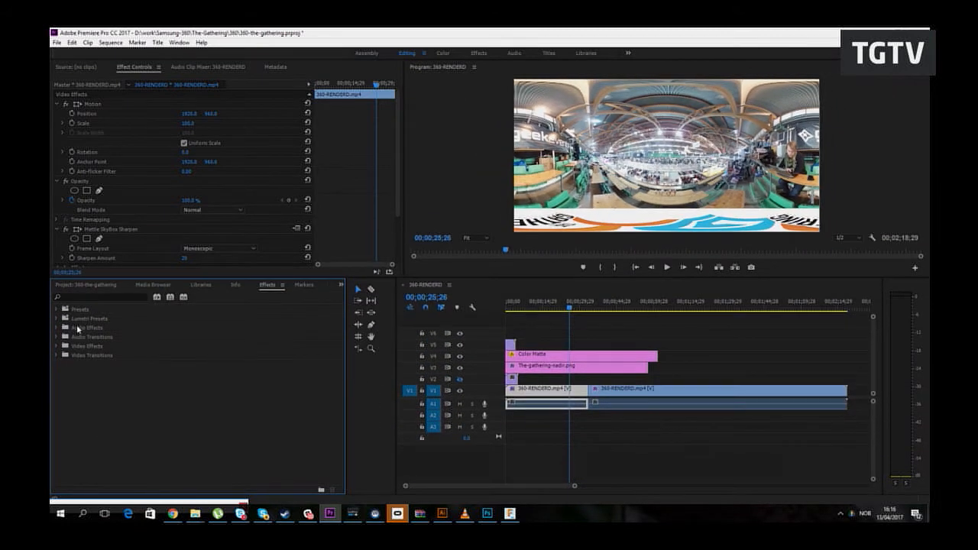
{"action": "left_click", "coordinate": [58, 348]}
{"action": "left_click", "coordinate": [62, 381]}
{"action": "scroll", "coordinate": [183, 400], "scroll_direction": "down", "scroll_amount": 2}
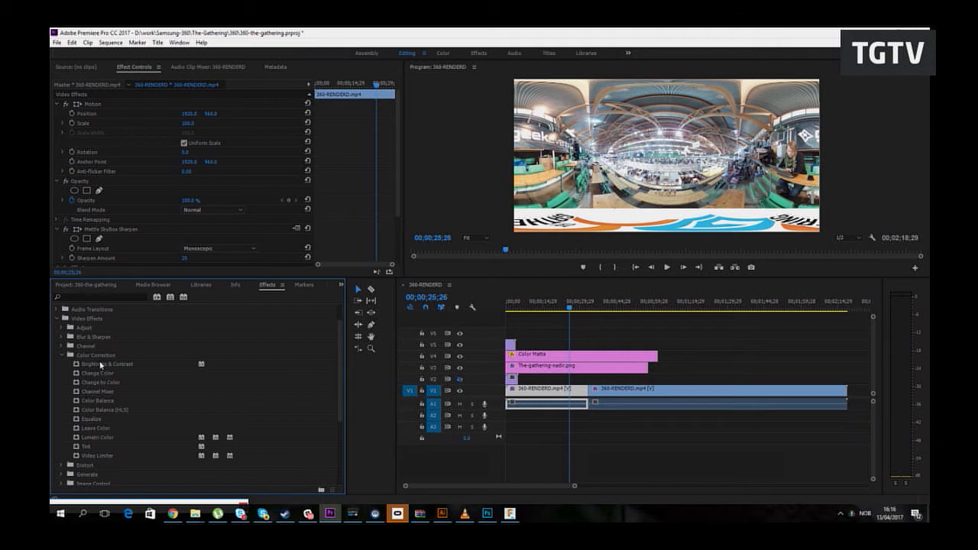
{"action": "left_click", "coordinate": [96, 297]}
{"action": "type", "text": "curv"}
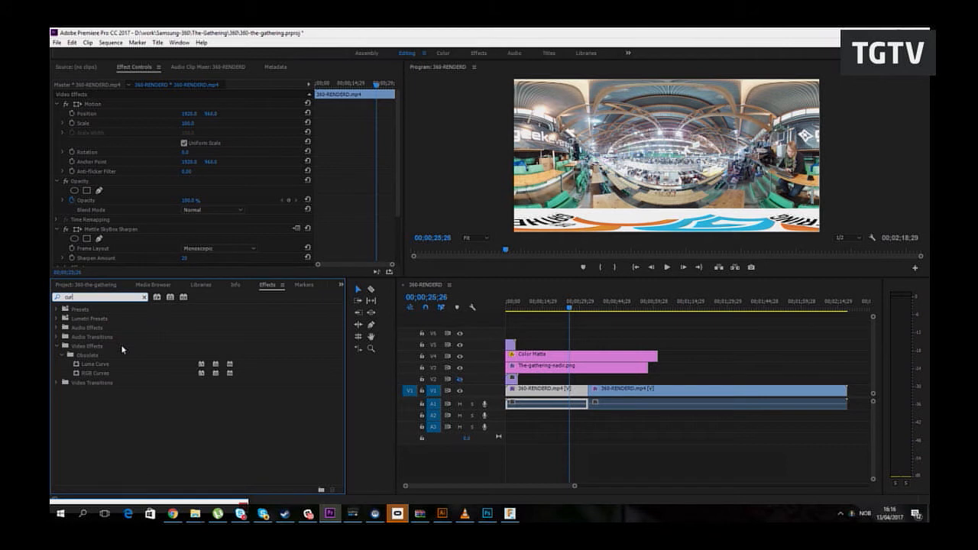
{"action": "left_click_drag", "start_coordinate": [96, 365], "coordinate": [567, 391]}
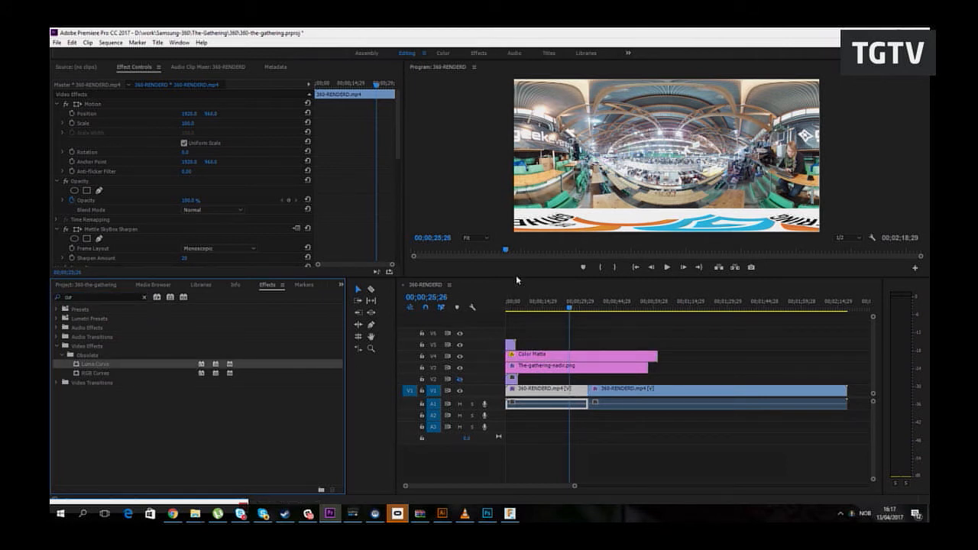
Step: Enlarge the program preview and shape the Luma Curve with a slightly lowered shadow point and a second point in the highlights
{"action": "left_click_drag", "start_coordinate": [516, 277], "coordinate": [545, 419]}
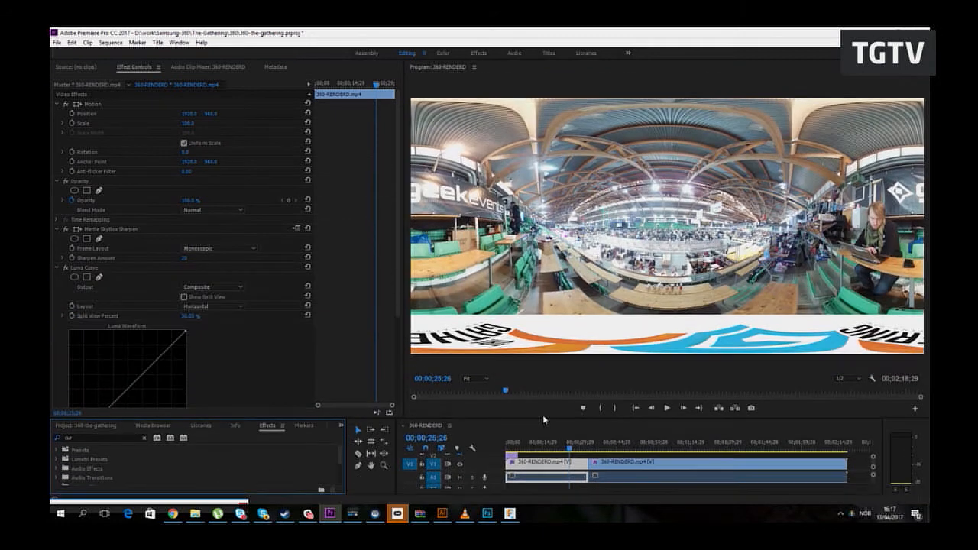
{"action": "scroll", "coordinate": [260, 361], "scroll_direction": "down", "scroll_amount": 5}
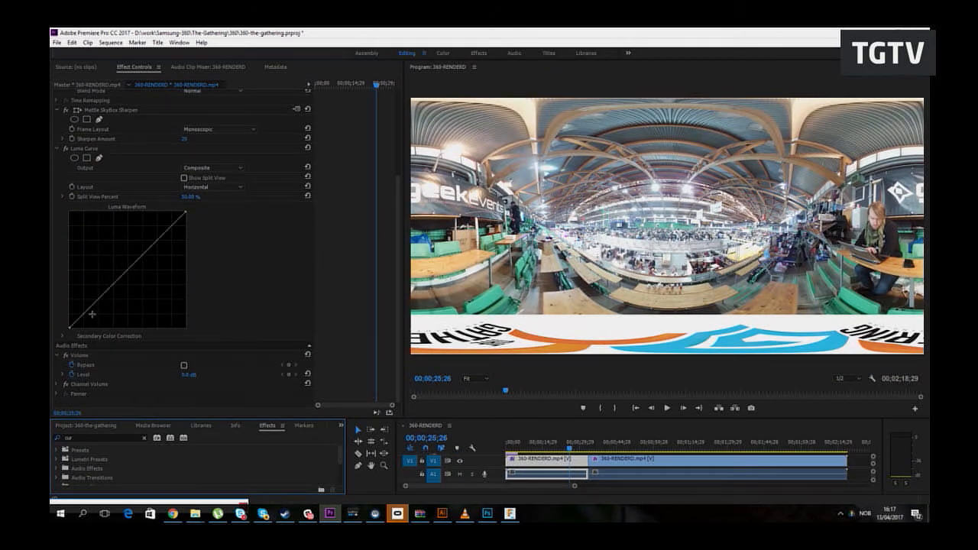
{"action": "left_click_drag", "start_coordinate": [88, 310], "coordinate": [88, 313]}
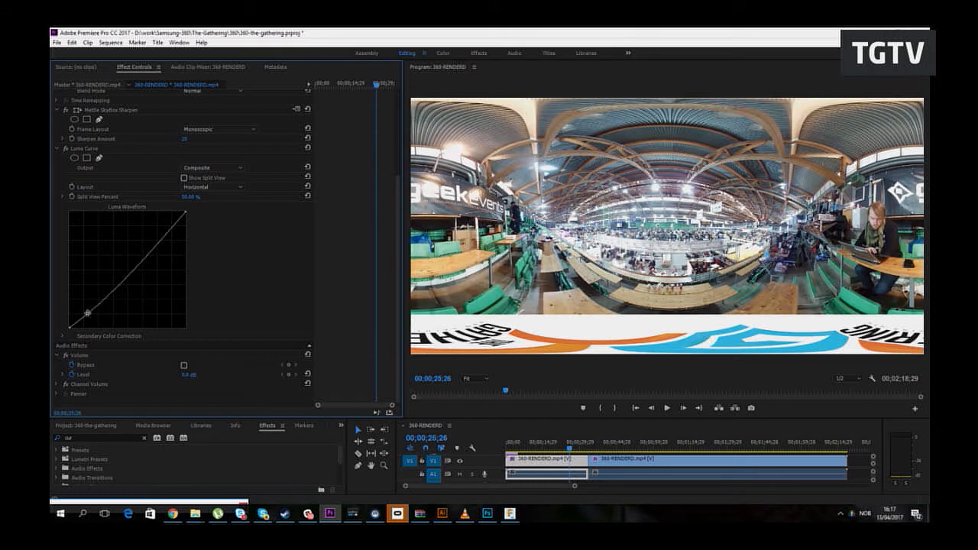
{"action": "left_click", "coordinate": [155, 247]}
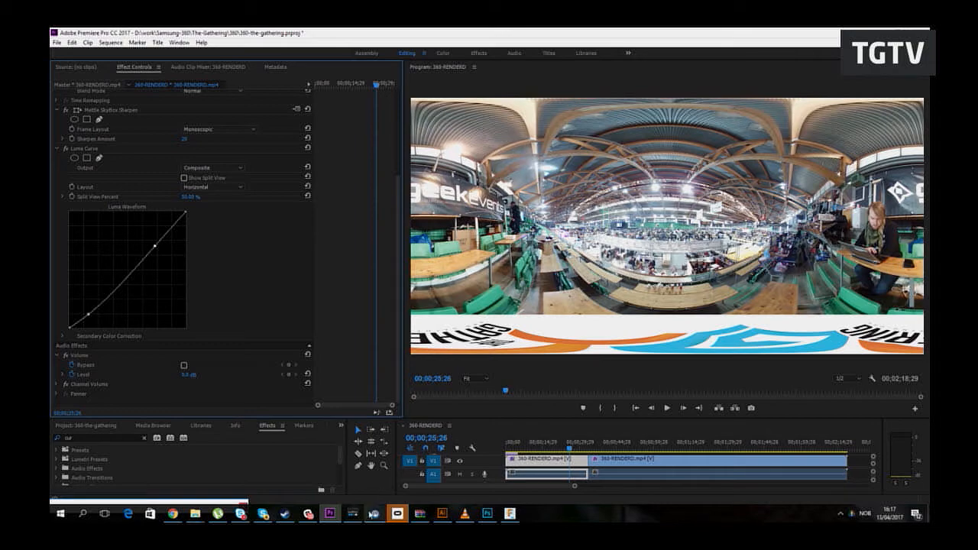
Step: Look around the curve-adjusted footage in GoPro VR Player and play it briefly up to 00;00;31;02
{"action": "left_click", "coordinate": [351, 466]}
{"action": "left_click_drag", "start_coordinate": [560, 348], "coordinate": [650, 271]}
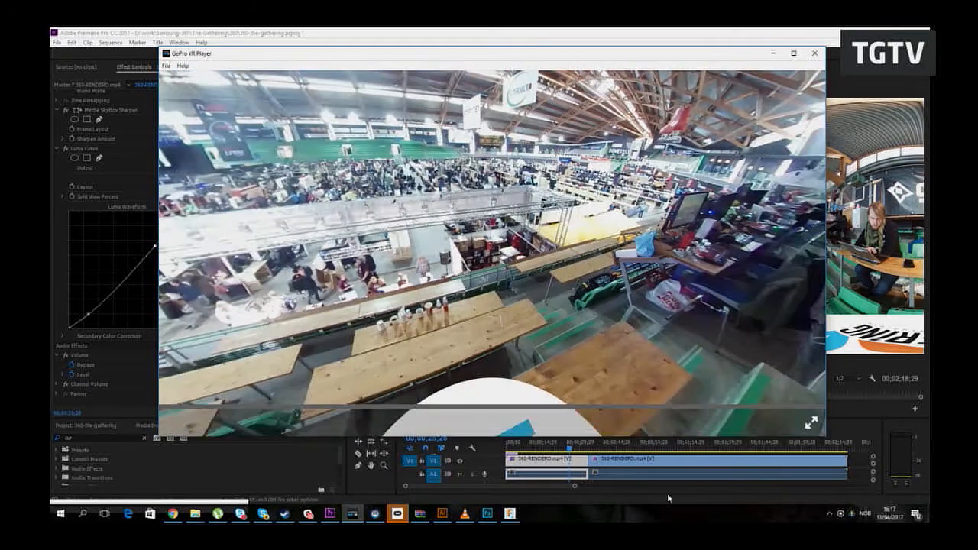
{"action": "left_click", "coordinate": [666, 498]}
{"action": "left_click", "coordinate": [577, 446]}
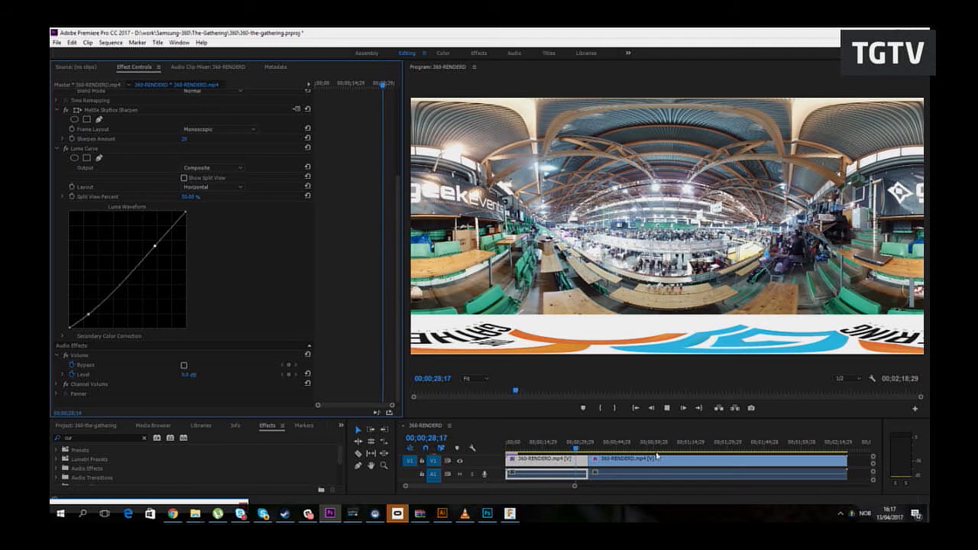
{"action": "key", "text": "space"}
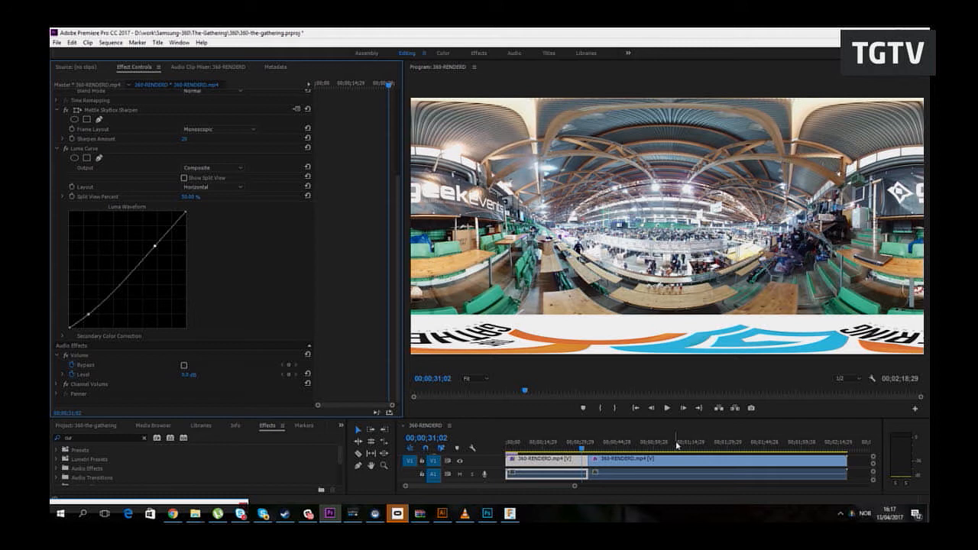
Step: Split the second 360-RENDERD.mp4 clip at 00;01;55;07 with the Razor tool
{"action": "left_click_drag", "start_coordinate": [602, 445], "coordinate": [792, 451]}
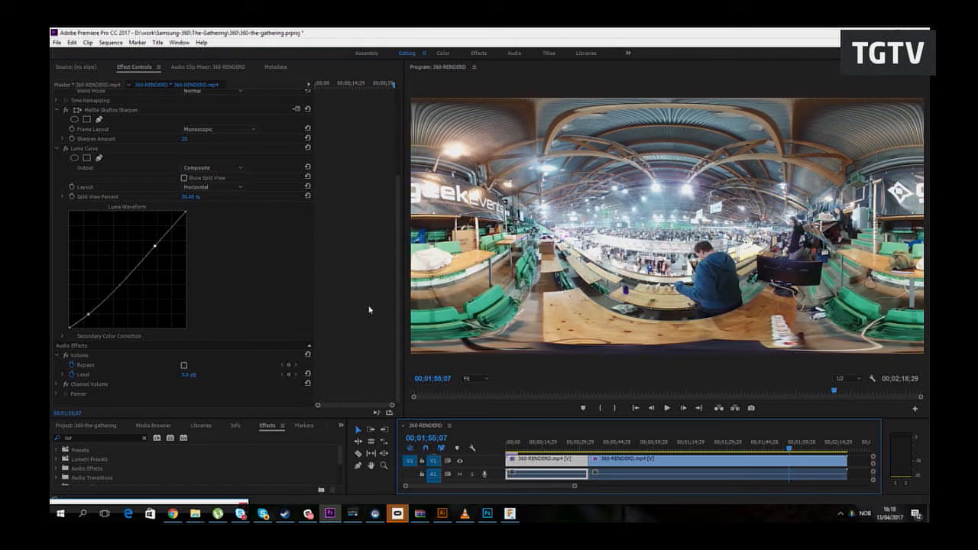
{"action": "left_click", "coordinate": [358, 453]}
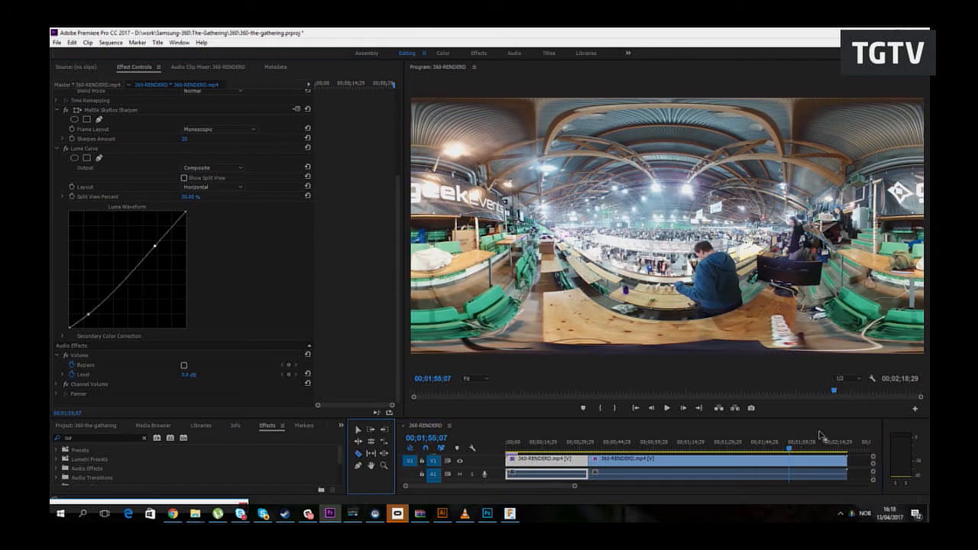
{"action": "left_click", "coordinate": [790, 462]}
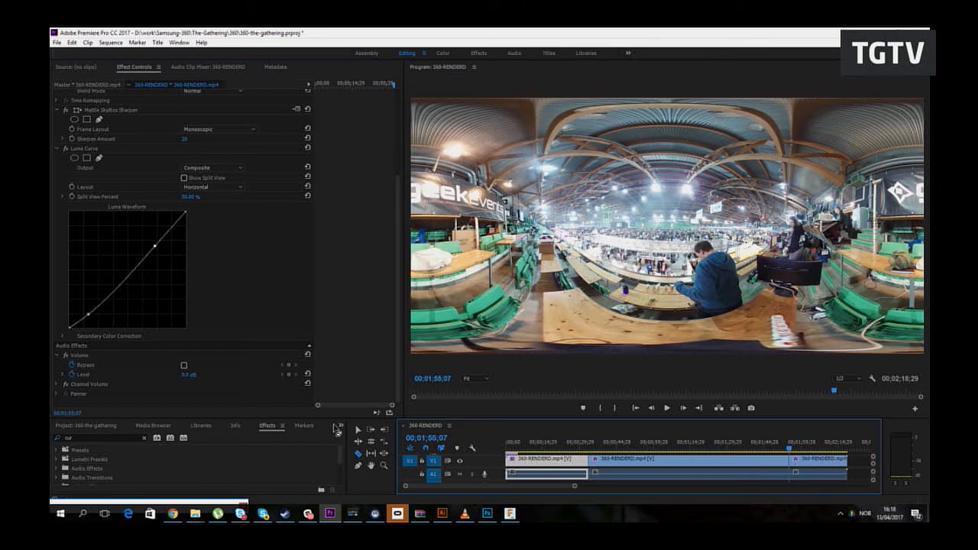
Step: Delete the middle 360-RENDERD.mp4 segment and move the last segment directly against the first clip
{"action": "left_click", "coordinate": [359, 431]}
{"action": "left_click", "coordinate": [657, 461]}
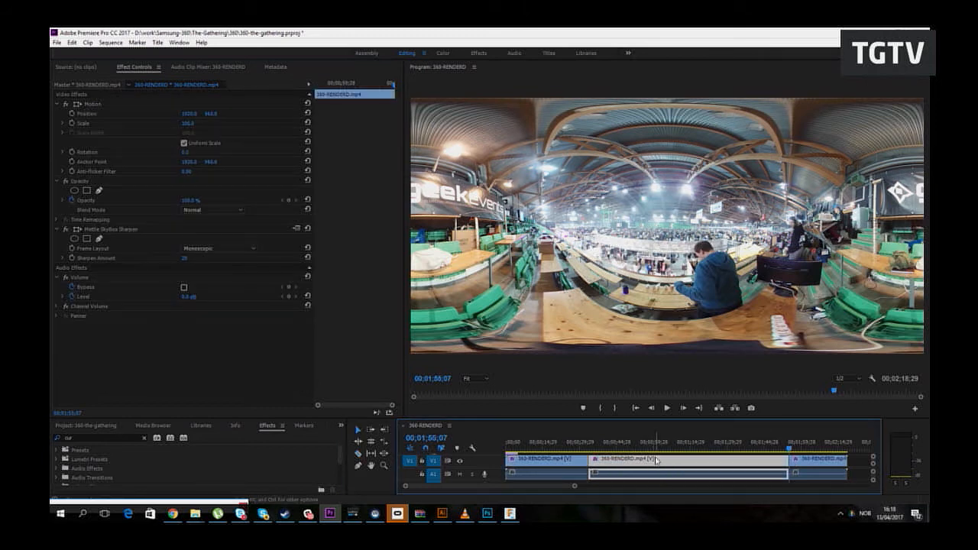
{"action": "key", "text": "Delete"}
{"action": "left_click_drag", "start_coordinate": [811, 466], "coordinate": [534, 486]}
Step: Play the sequence across the cut between the two remaining clips and stop at 00;00;36;07
{"action": "left_click", "coordinate": [578, 443]}
{"action": "key", "text": "space"}
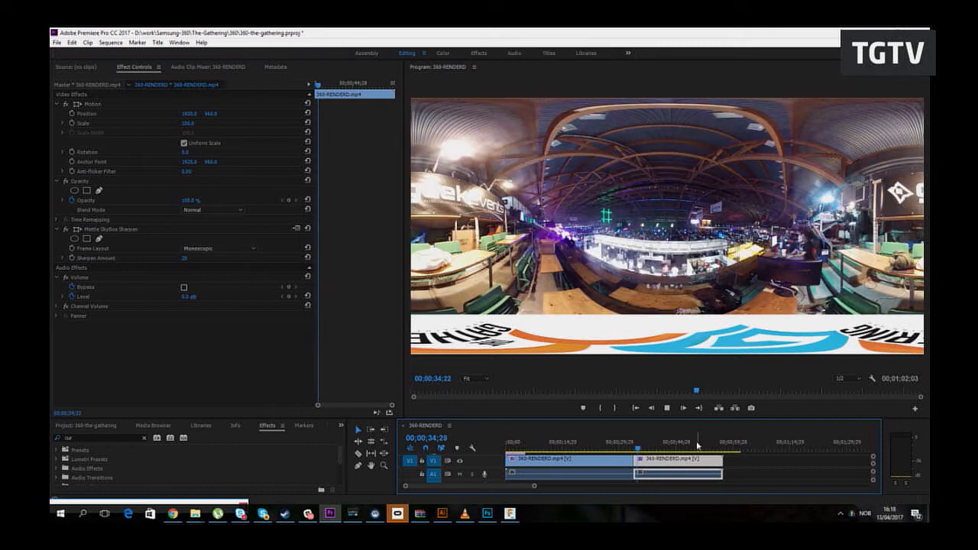
{"action": "key", "text": "space"}
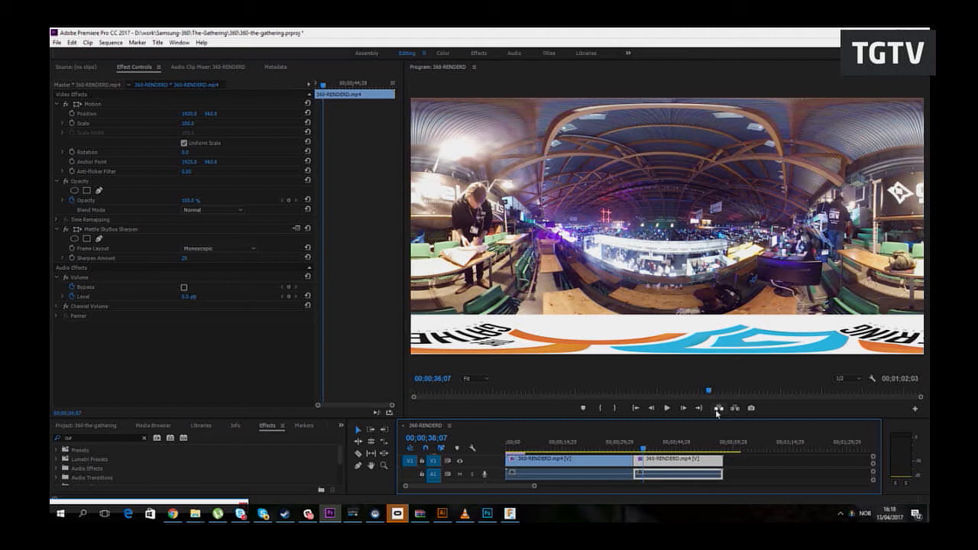
Step: Enlarge the effects list and clear its search text
{"action": "scroll", "coordinate": [184, 471], "scroll_direction": "down", "scroll_amount": 5}
{"action": "left_click_drag", "start_coordinate": [149, 420], "coordinate": [145, 334]}
{"action": "left_click", "coordinate": [56, 403]}
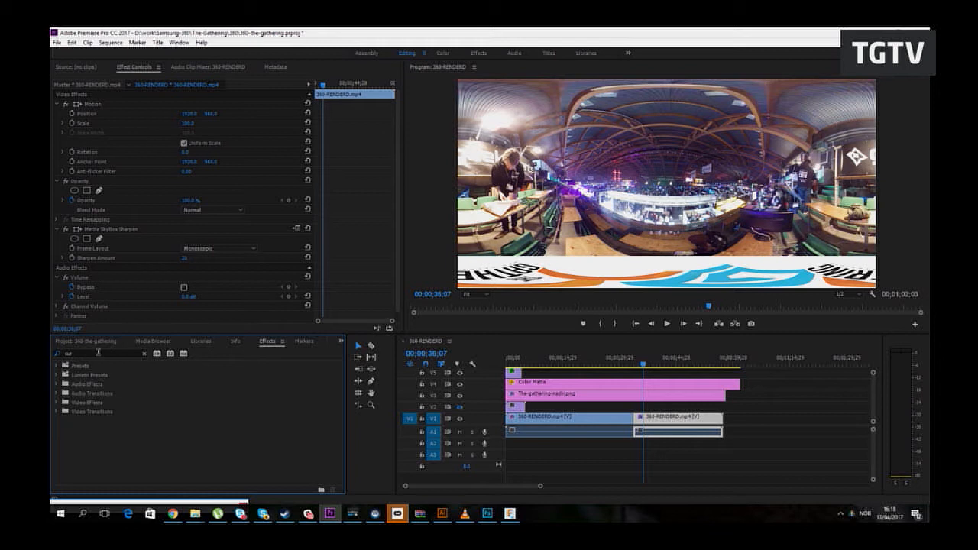
{"action": "double_click", "coordinate": [97, 352]}
{"action": "key", "text": "BackSpace"}
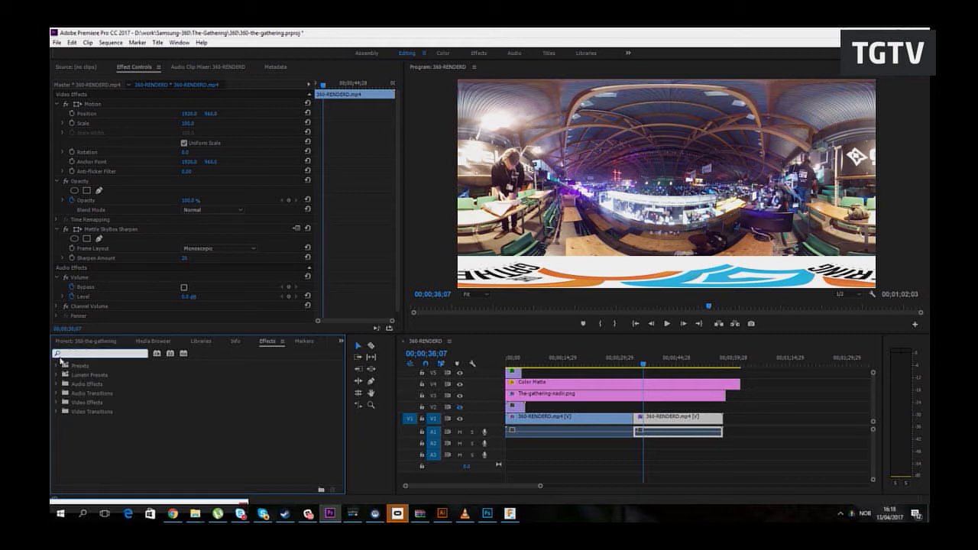
Step: Apply the Mettle SkyBox Mobius Zoom video transition to the cut between the two 360-RENDERD.mp4 clips
{"action": "left_click", "coordinate": [57, 411]}
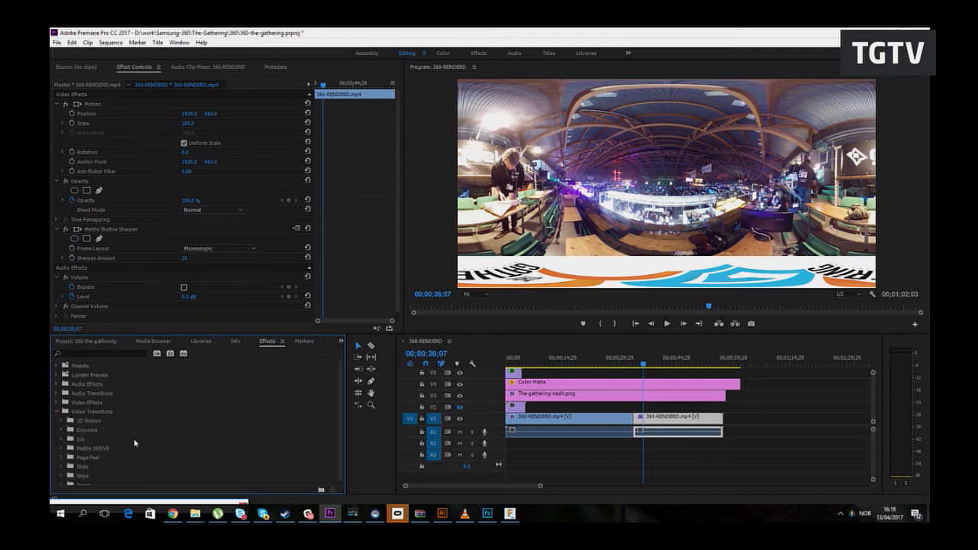
{"action": "scroll", "coordinate": [134, 442], "scroll_direction": "down", "scroll_amount": 1}
{"action": "left_click", "coordinate": [95, 418]}
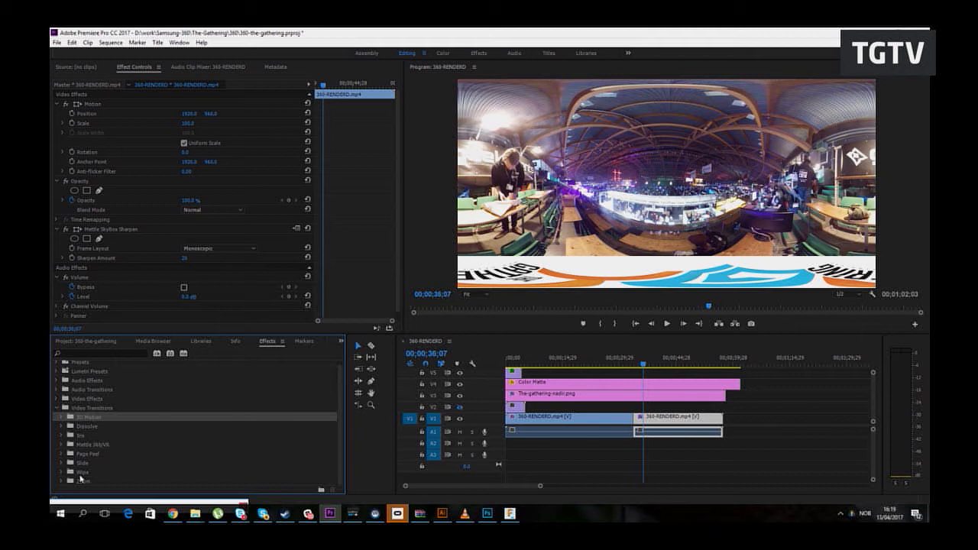
{"action": "left_click", "coordinate": [77, 447]}
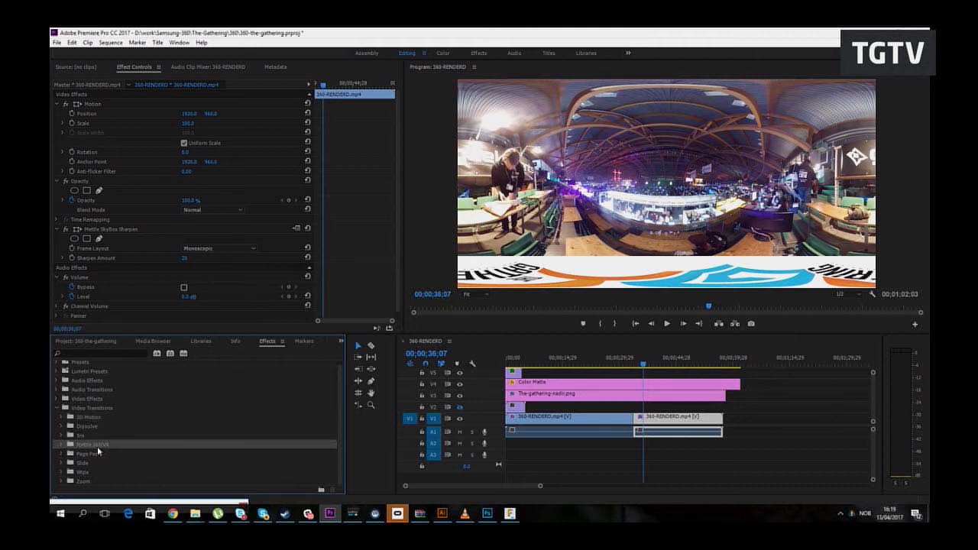
{"action": "left_click", "coordinate": [62, 449]}
{"action": "scroll", "coordinate": [170, 463], "scroll_direction": "down", "scroll_amount": 2}
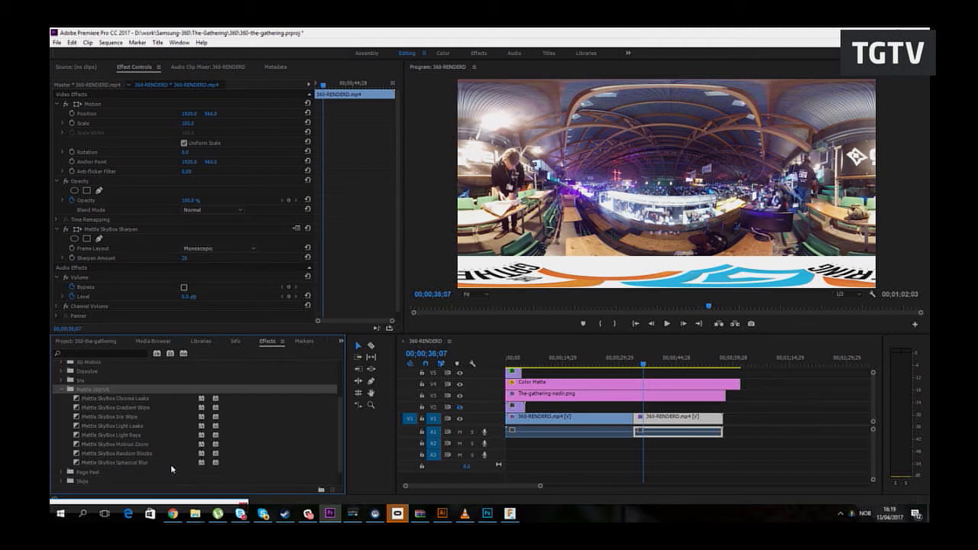
{"action": "left_click", "coordinate": [138, 444]}
{"action": "left_click", "coordinate": [142, 409]}
{"action": "left_click", "coordinate": [144, 400]}
{"action": "left_click", "coordinate": [144, 408]}
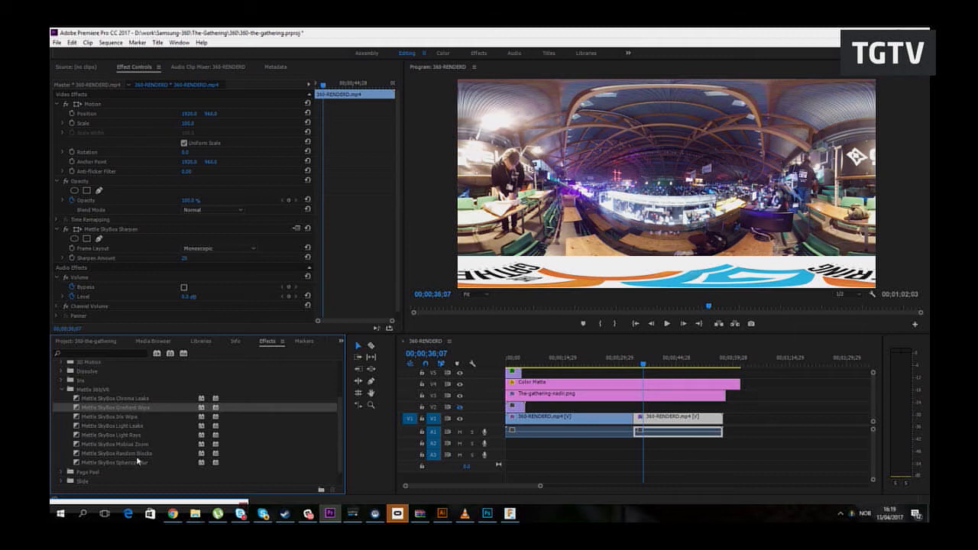
{"action": "left_click_drag", "start_coordinate": [139, 448], "coordinate": [638, 425]}
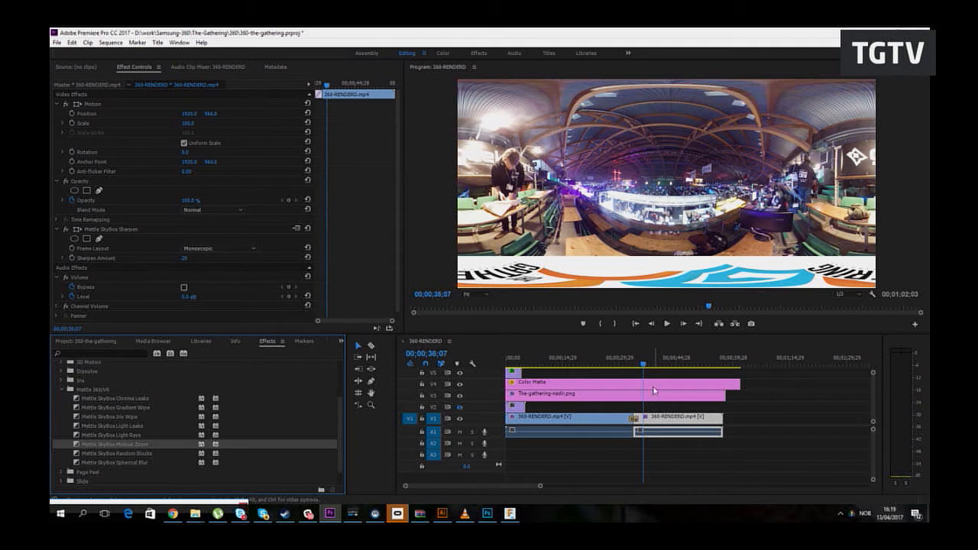
Step: Play the Mobius Zoom transition and put the playhead ahead of the cut at 00;00;32;23
{"action": "left_click", "coordinate": [637, 365]}
{"action": "left_click_drag", "start_coordinate": [637, 365], "coordinate": [629, 365]}
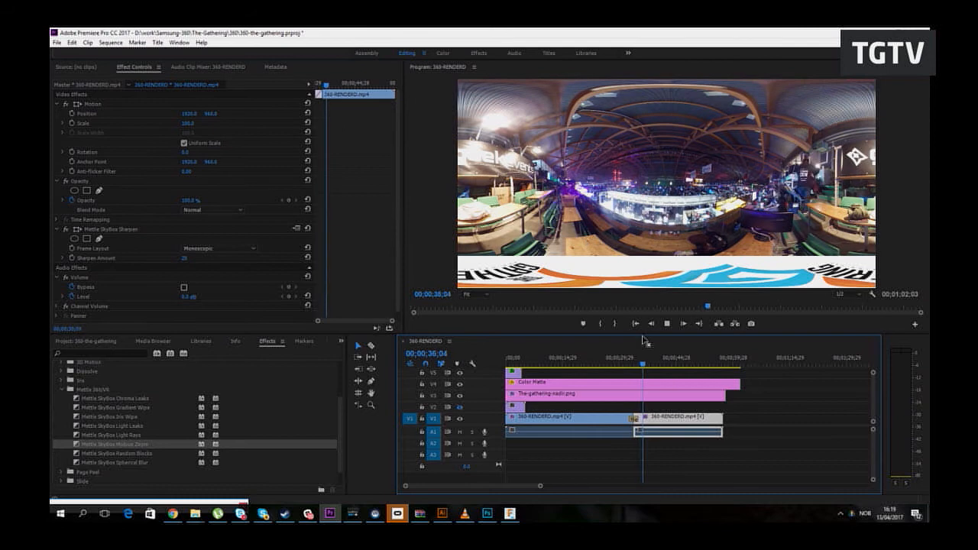
{"action": "key", "text": "space"}
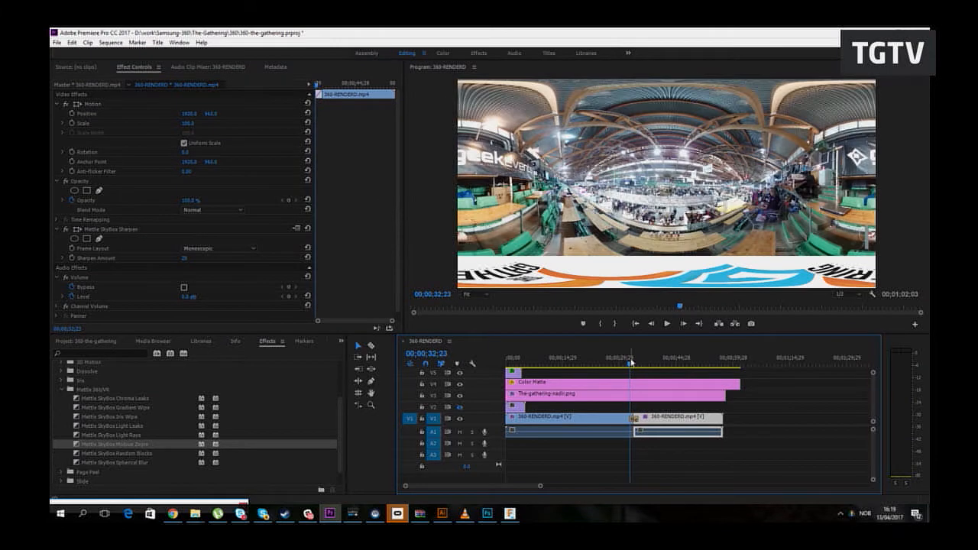
Step: Replay the sequence across the cut while looking around in GoPro VR Player, and stop playback at 00;00;45;25
{"action": "left_click", "coordinate": [352, 513]}
{"action": "left_click_drag", "start_coordinate": [550, 221], "coordinate": [695, 285]}
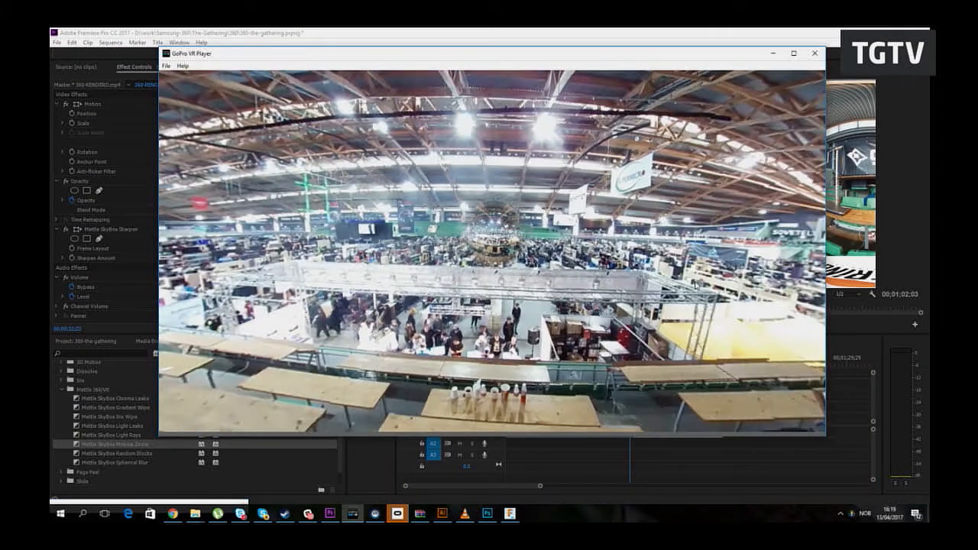
{"action": "left_click_drag", "start_coordinate": [669, 60], "coordinate": [503, 72]}
{"action": "left_click", "coordinate": [668, 325]}
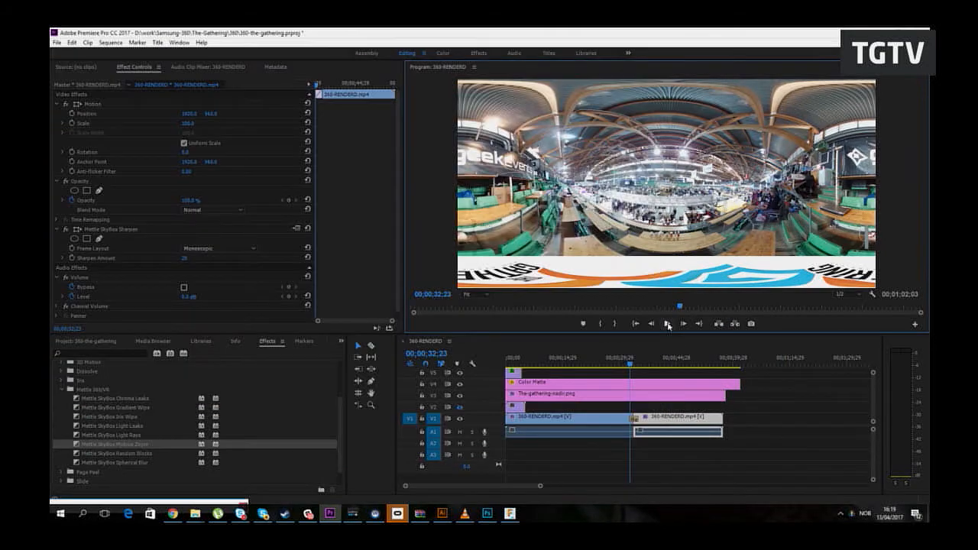
{"action": "left_click", "coordinate": [352, 513]}
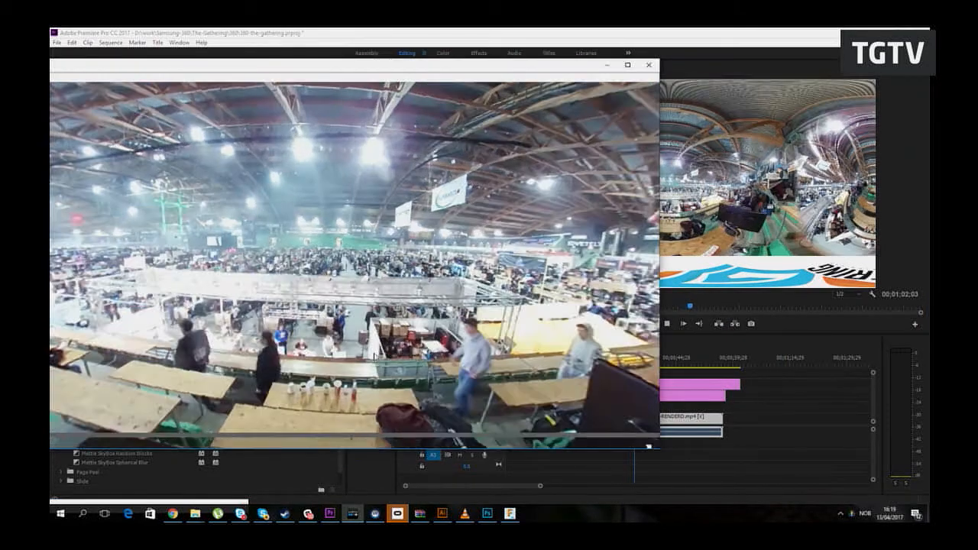
{"action": "left_click_drag", "start_coordinate": [381, 357], "coordinate": [443, 311]}
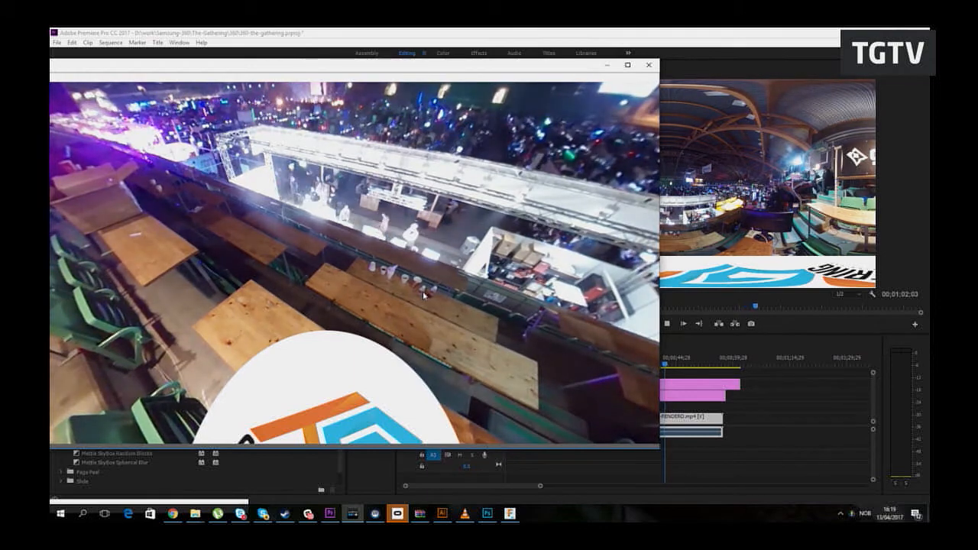
{"action": "left_click_drag", "start_coordinate": [423, 295], "coordinate": [500, 300]}
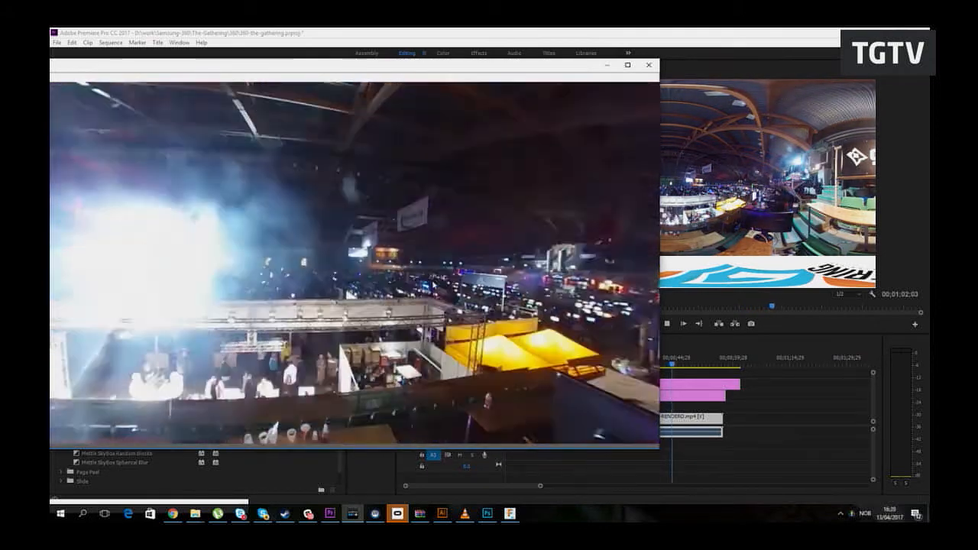
{"action": "left_click", "coordinate": [670, 327]}
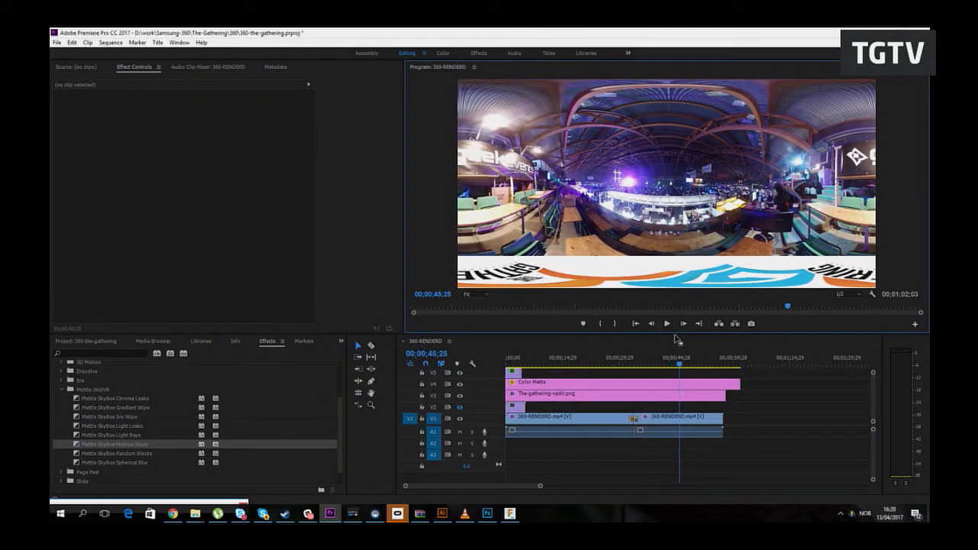
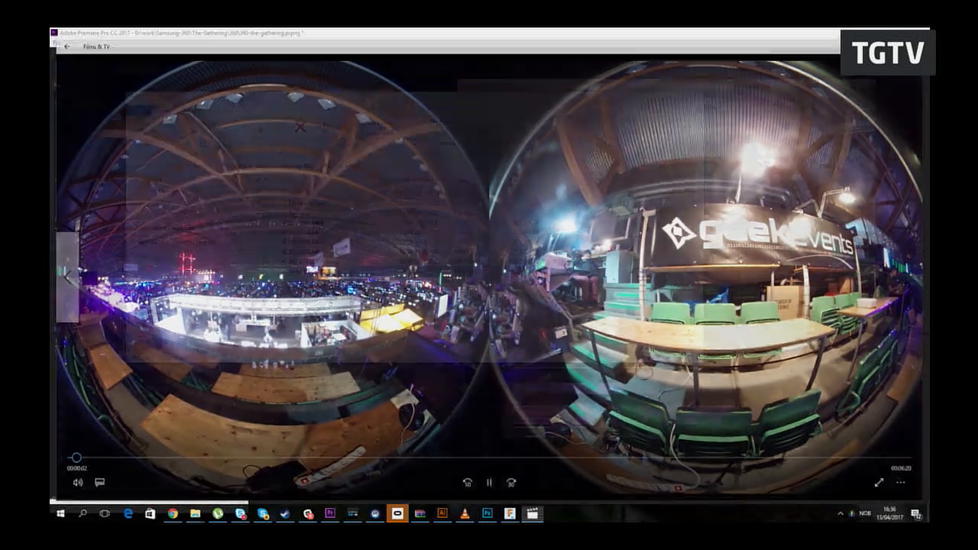
Step: Compare the sizes of the raw 360 MP4 clips in The-Gathering folder and play 360_0407.MP4
{"action": "left_click", "coordinate": [518, 225]}
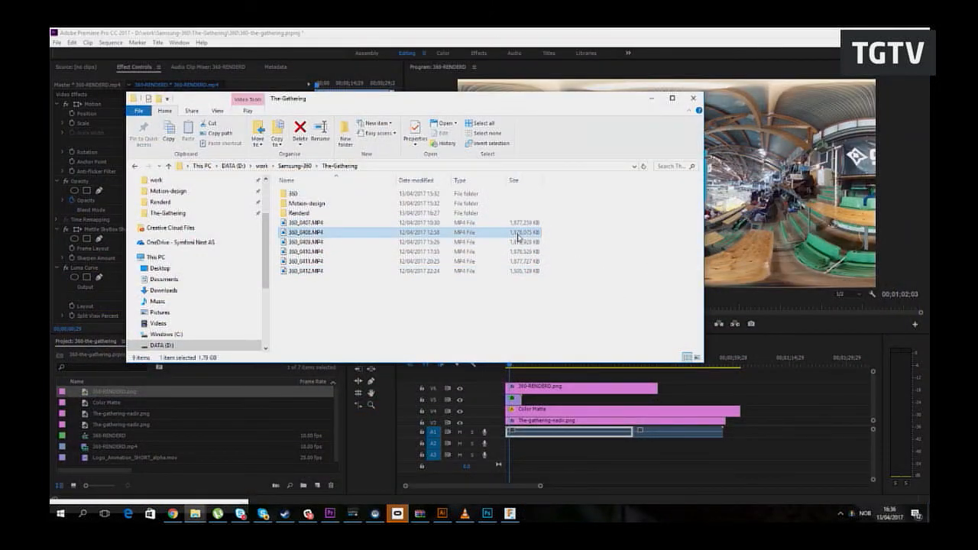
{"action": "left_click", "coordinate": [516, 269]}
{"action": "left_click", "coordinate": [514, 224]}
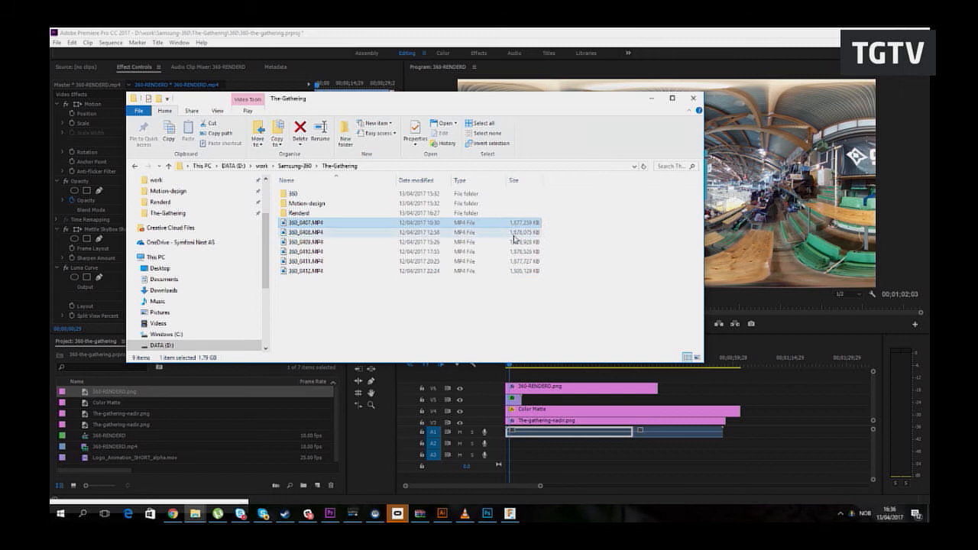
{"action": "left_click", "coordinate": [517, 271]}
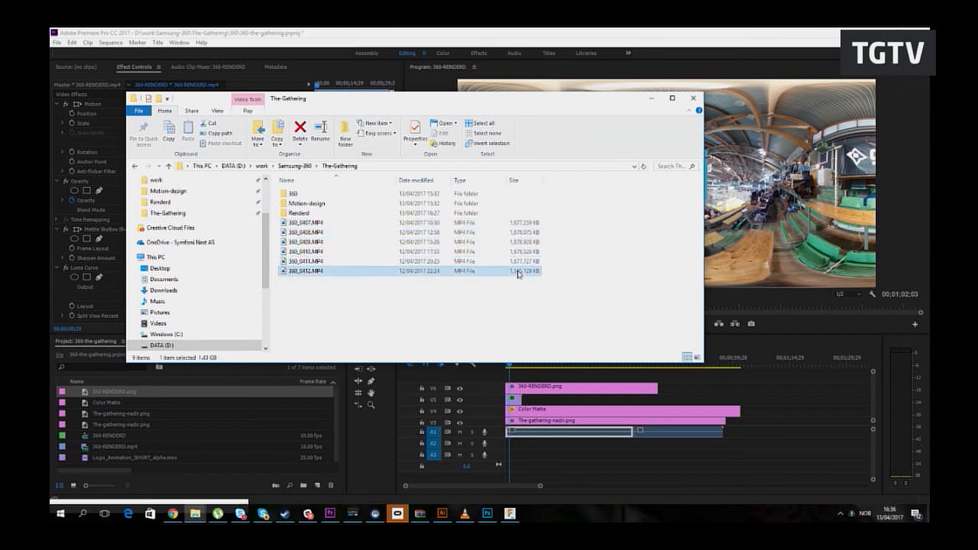
{"action": "left_click", "coordinate": [518, 223]}
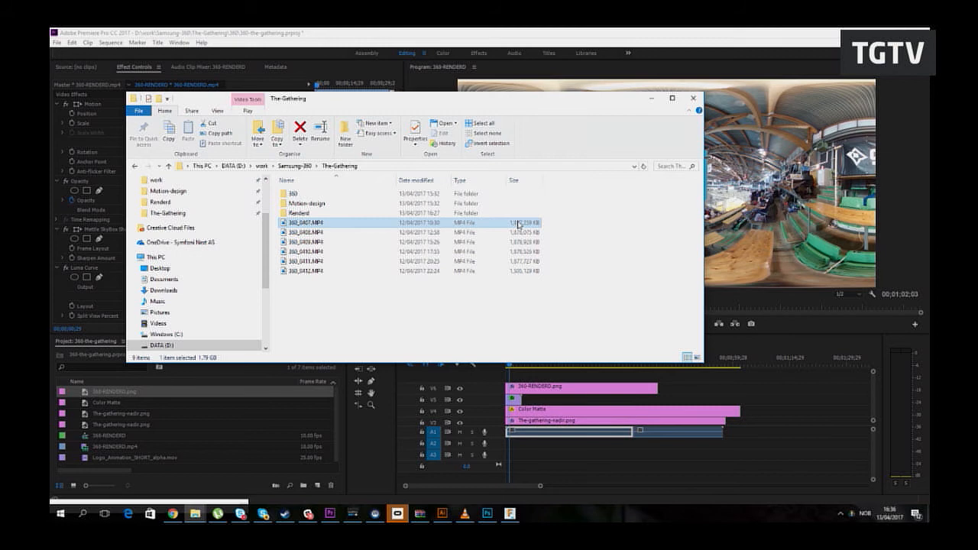
{"action": "double_click", "coordinate": [517, 223]}
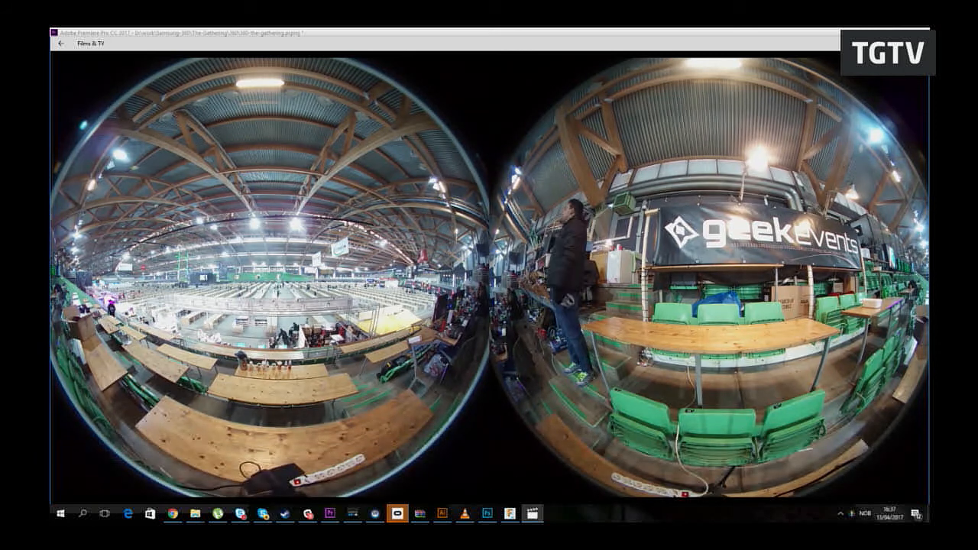
{"action": "mouse_move", "coordinate": [909, 77]}
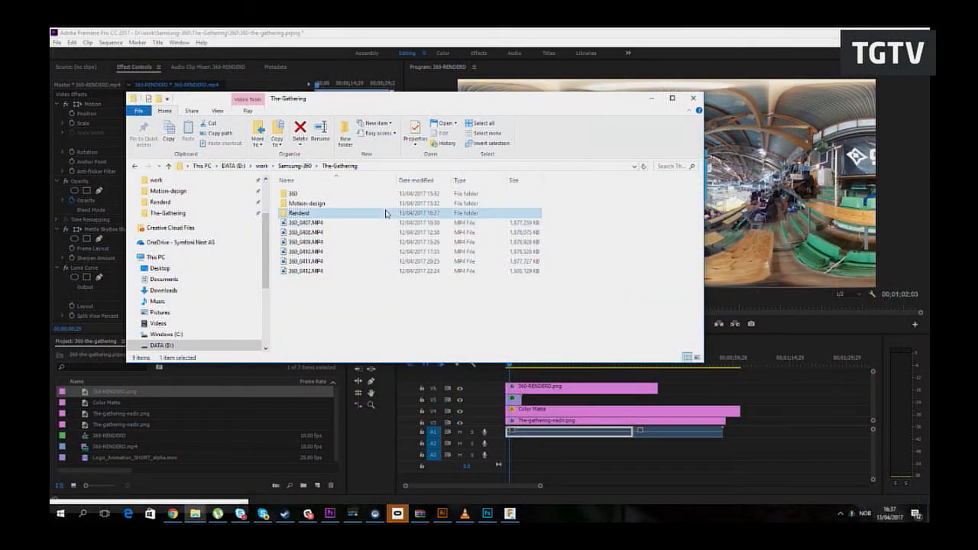
Step: Look through the Renderd and 360 folders and return to The-Gathering folder
{"action": "double_click", "coordinate": [388, 214]}
{"action": "double_click", "coordinate": [309, 212]}
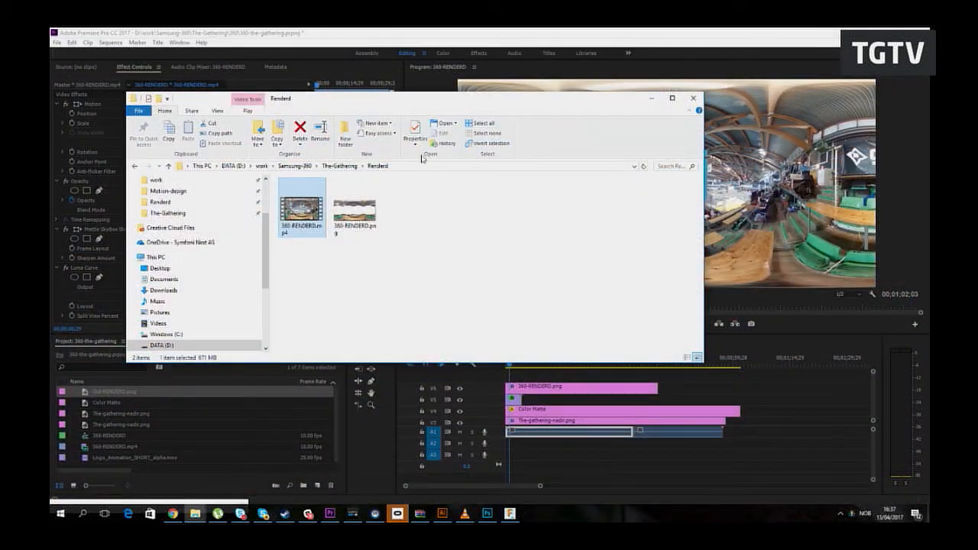
{"action": "left_click", "coordinate": [341, 166]}
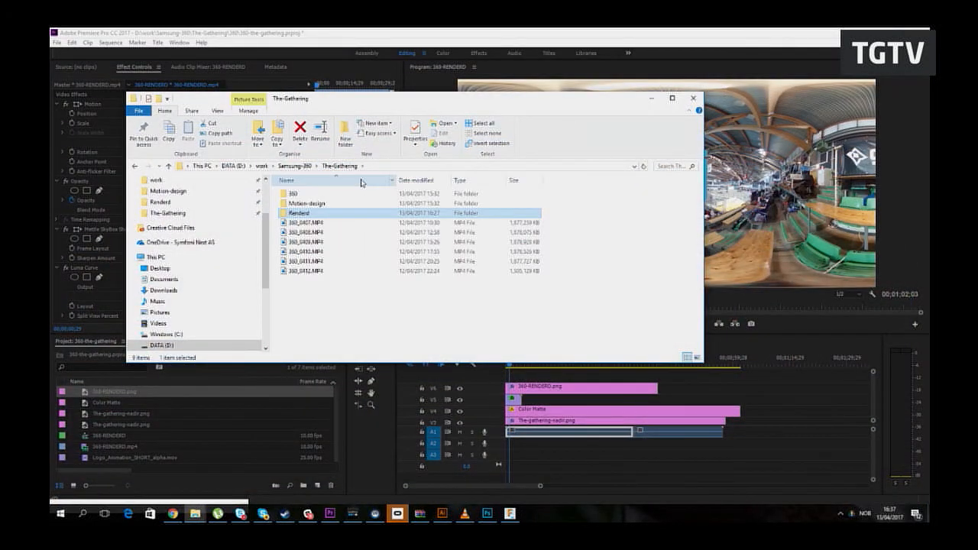
{"action": "double_click", "coordinate": [331, 196]}
{"action": "left_click", "coordinate": [341, 166]}
{"action": "left_click", "coordinate": [344, 213]}
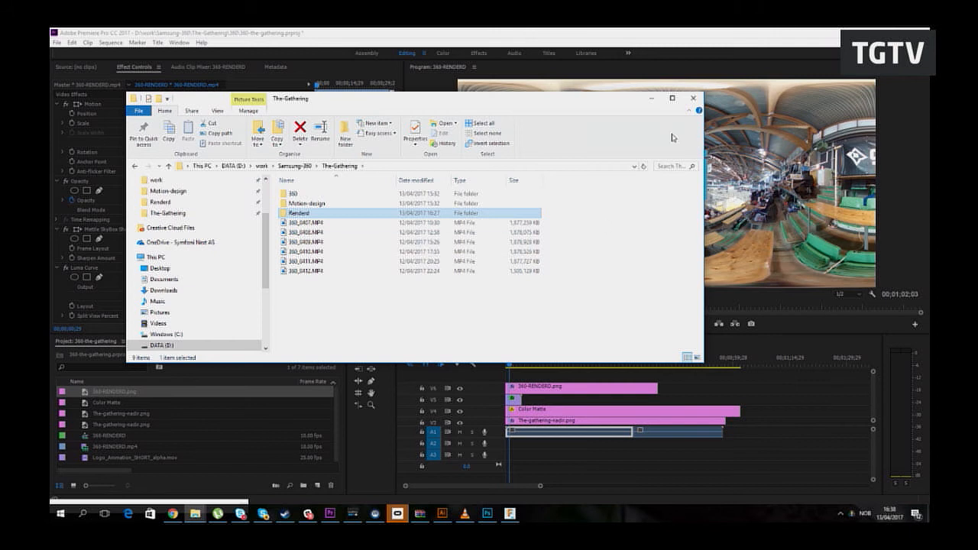
Step: Go back to Premiere Pro and examine the projected logo intro in GoPro VR Player
{"action": "left_click", "coordinate": [880, 138]}
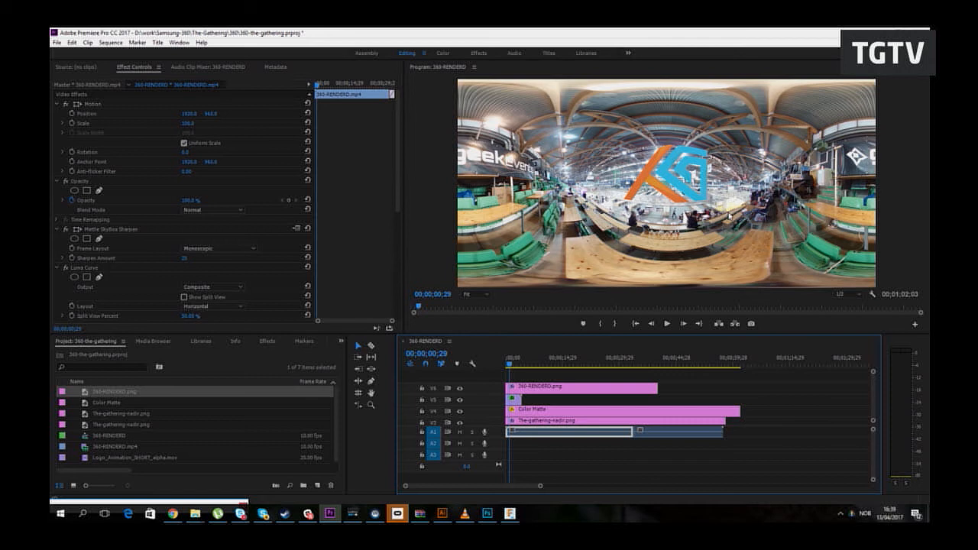
{"action": "left_click", "coordinate": [353, 513]}
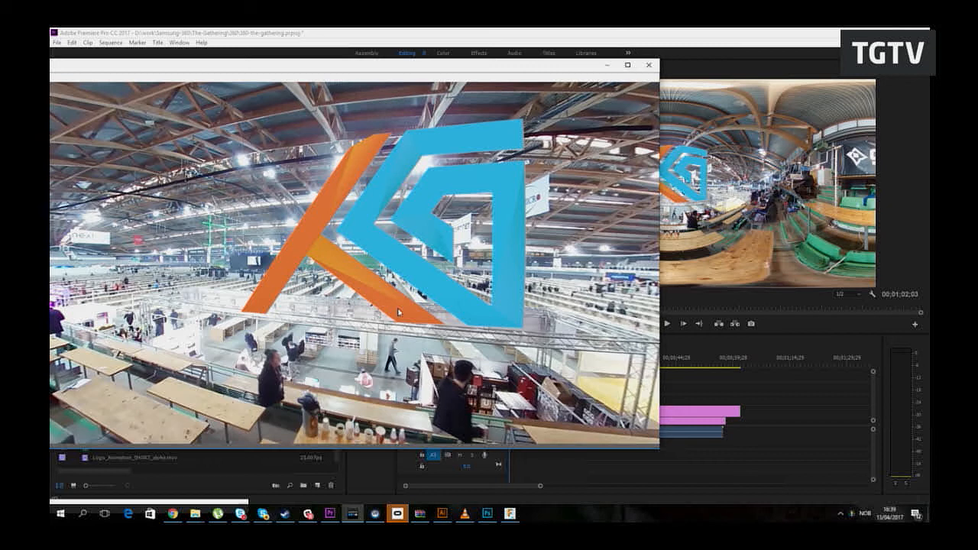
{"action": "left_click_drag", "start_coordinate": [398, 312], "coordinate": [385, 293]}
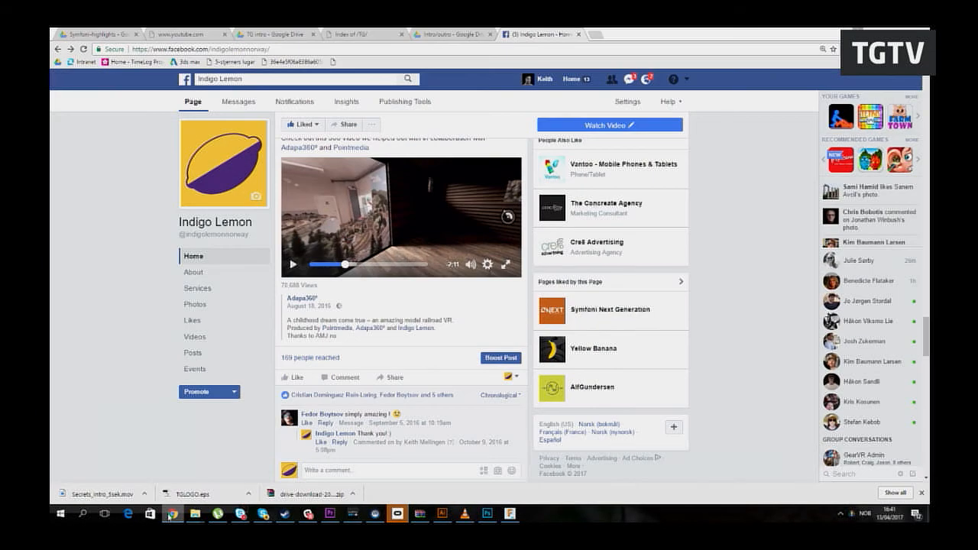
Step: Browse the 360 video posts on the Indigo Lemon Facebook page in the browser
{"action": "scroll", "coordinate": [445, 366], "scroll_direction": "up", "scroll_amount": 5}
{"action": "scroll", "coordinate": [451, 359], "scroll_direction": "up", "scroll_amount": 1}
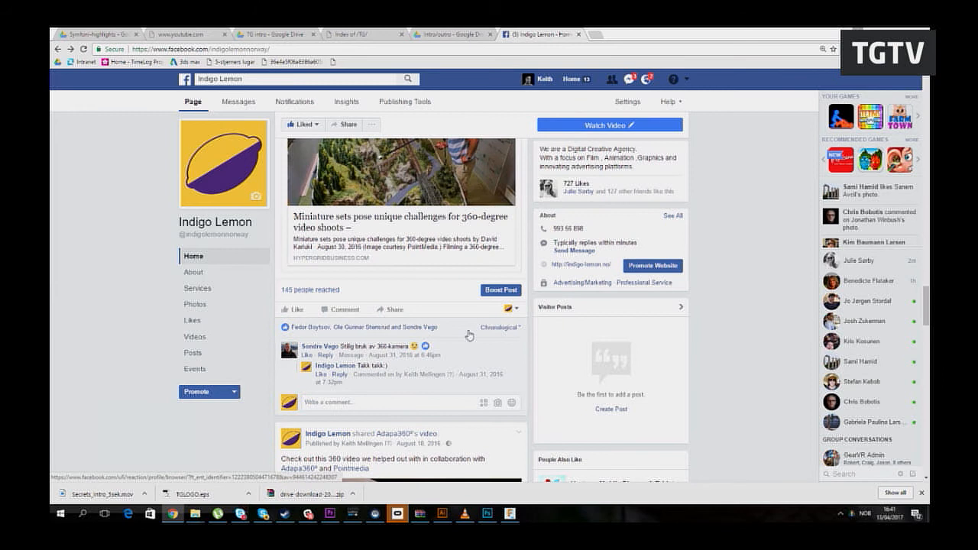
{"action": "left_click", "coordinate": [336, 83]}
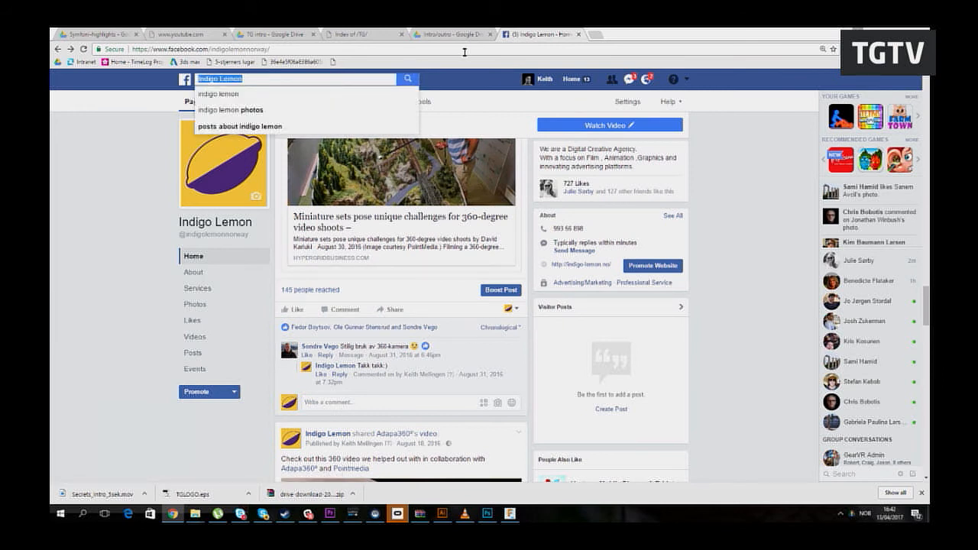
Step: Open YouTube in a new tab and go to the account's own channel
{"action": "left_click", "coordinate": [597, 35]}
{"action": "type", "text": "ww"}
{"action": "key", "text": "Return"}
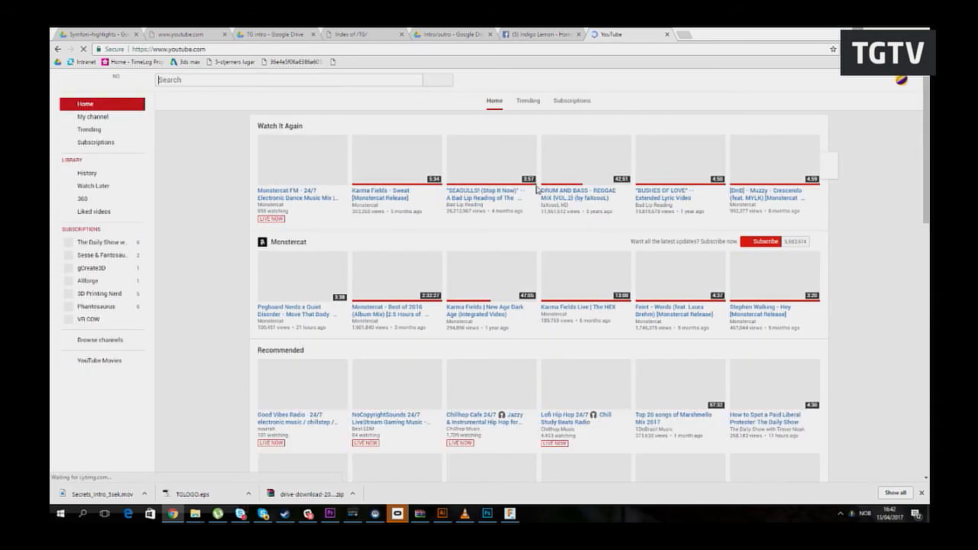
{"action": "left_click", "coordinate": [92, 117]}
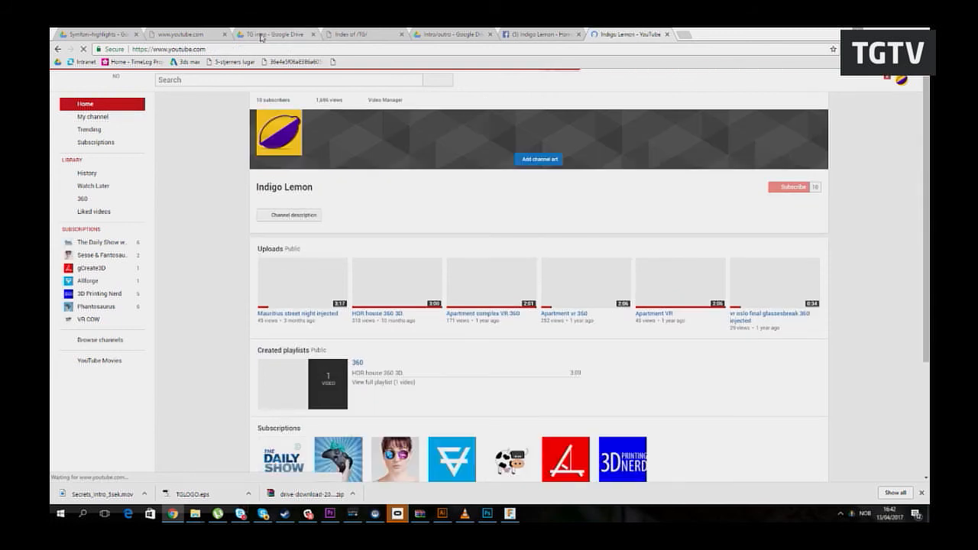
Step: Load eltekroken.no in another new tab
{"action": "left_click", "coordinate": [684, 36]}
{"action": "type", "text": "el"}
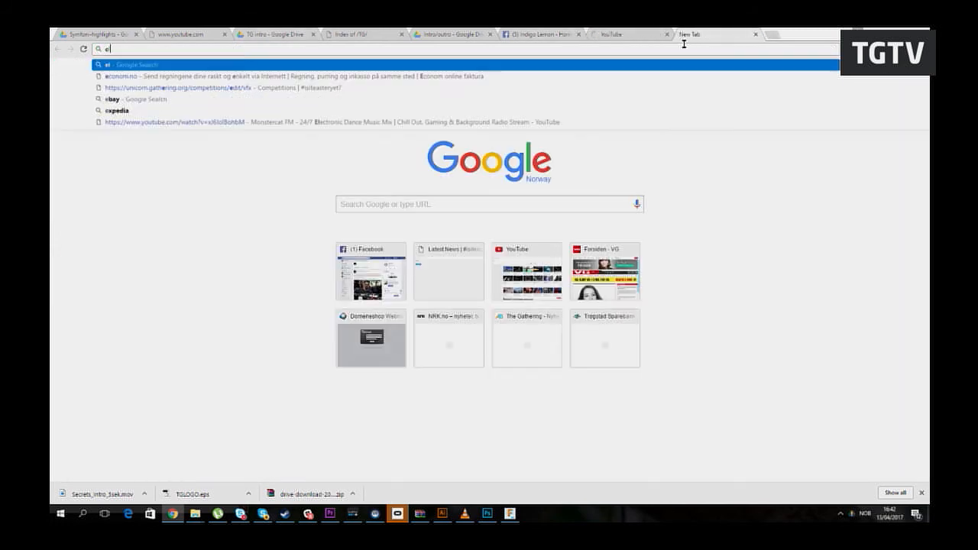
{"action": "type", "text": "tekroken.no"}
{"action": "key", "text": "Return"}
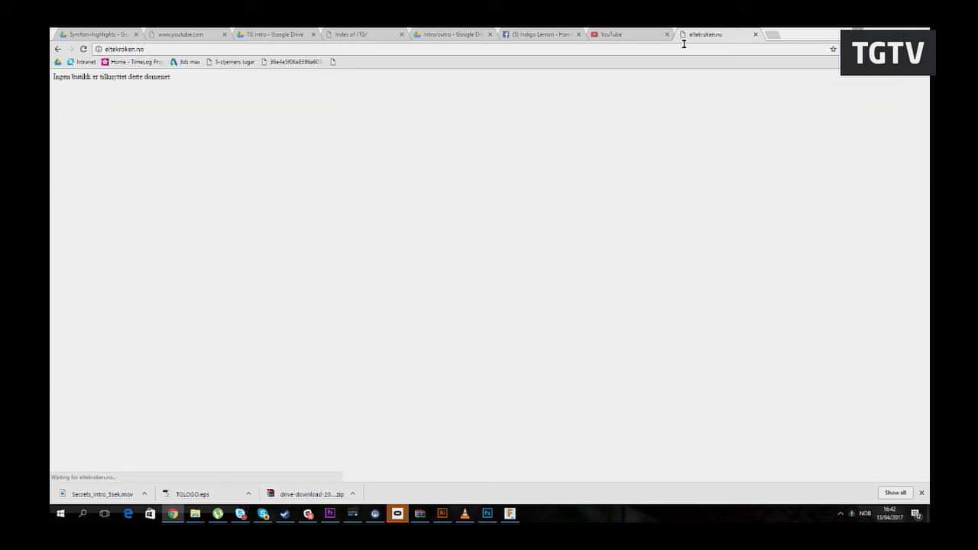
Step: Return to the Facebook tab and search for bakehuset
{"action": "left_click", "coordinate": [513, 35]}
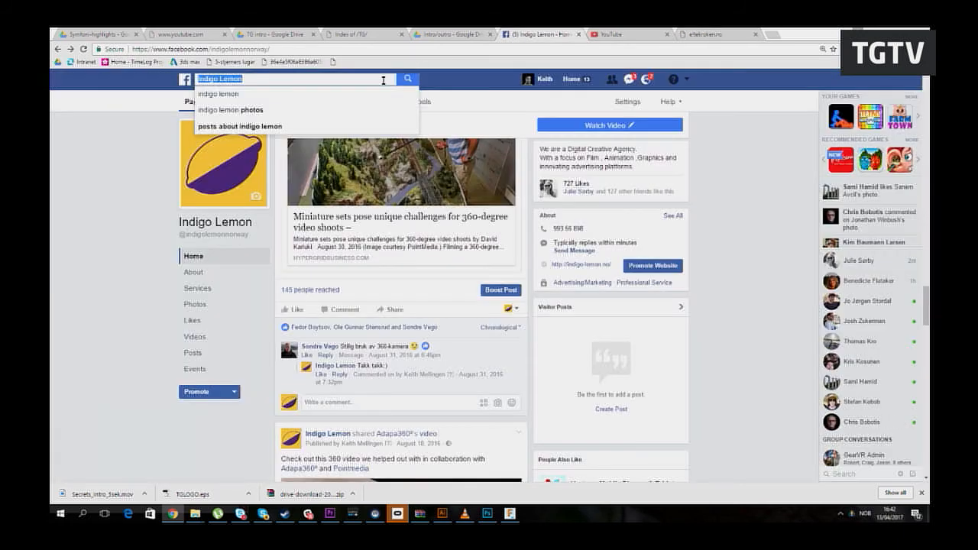
{"action": "left_click_drag", "start_coordinate": [253, 79], "coordinate": [196, 78]}
{"action": "type", "text": "bakehus"}
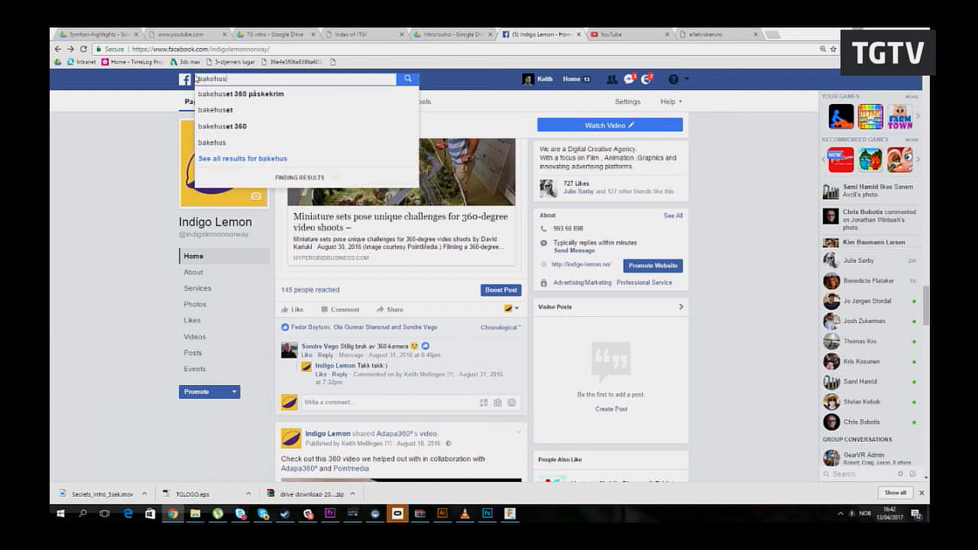
{"action": "key", "text": "Down"}
{"action": "key", "text": "Down"}
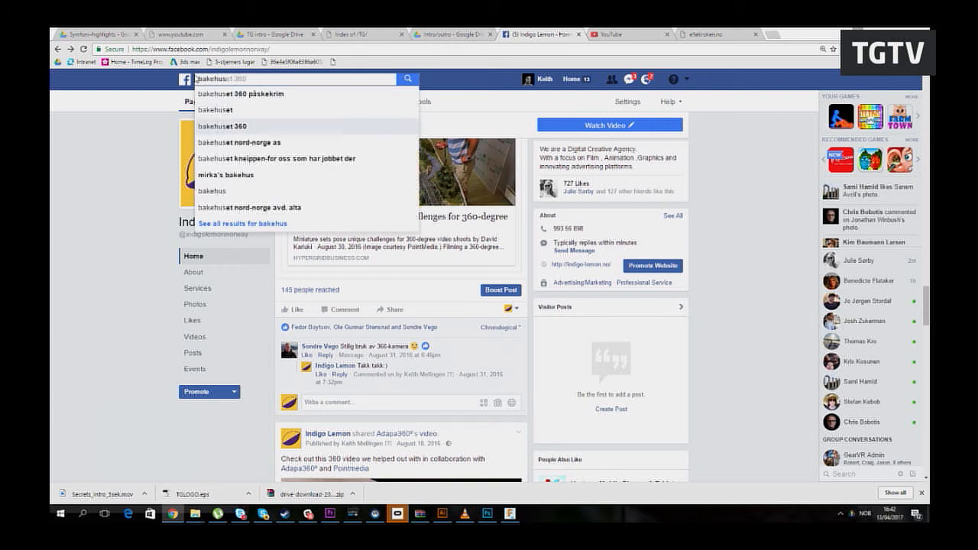
{"action": "key", "text": "Up"}
{"action": "key", "text": "Return"}
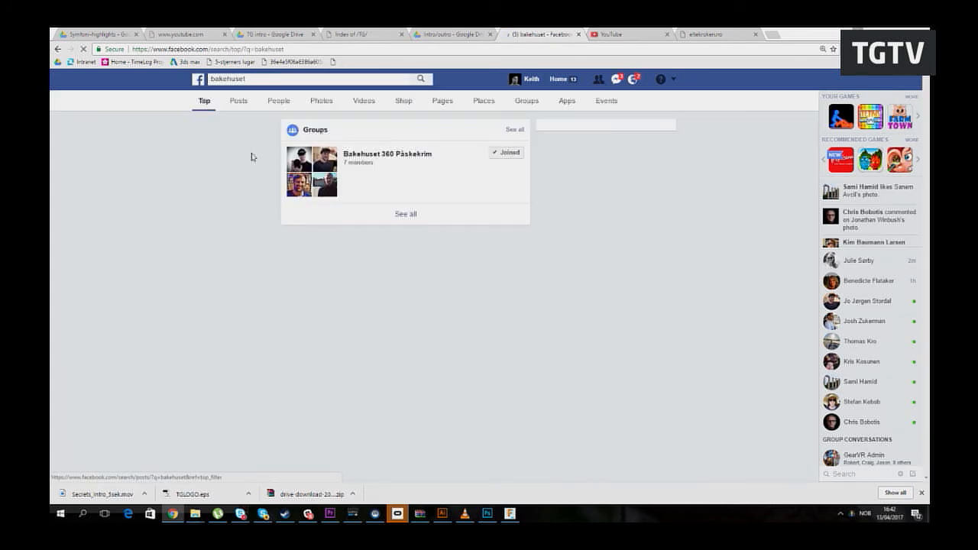
Step: Limit the Facebook results to pages and open the Bakehuset food company's page
{"action": "left_click", "coordinate": [249, 101]}
{"action": "left_click", "coordinate": [447, 100]}
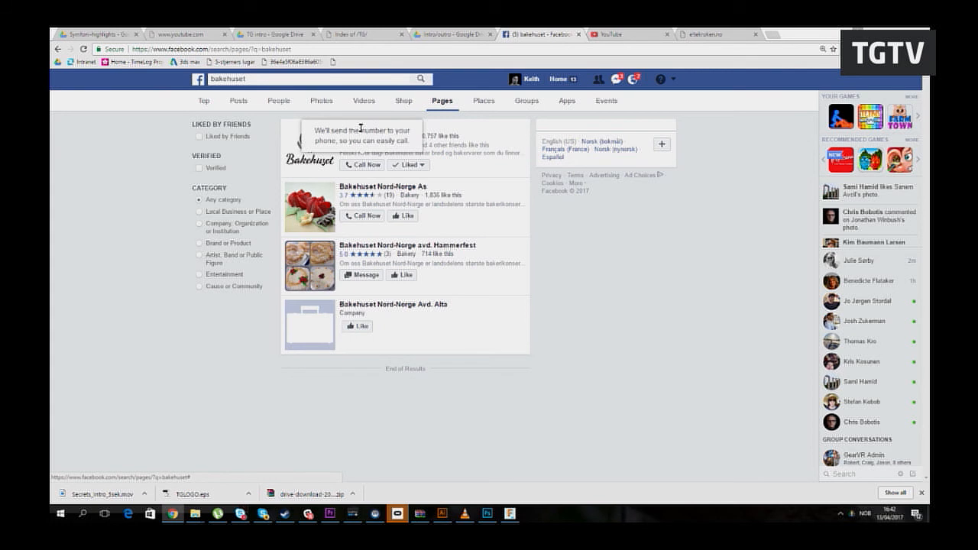
{"action": "left_click", "coordinate": [359, 127]}
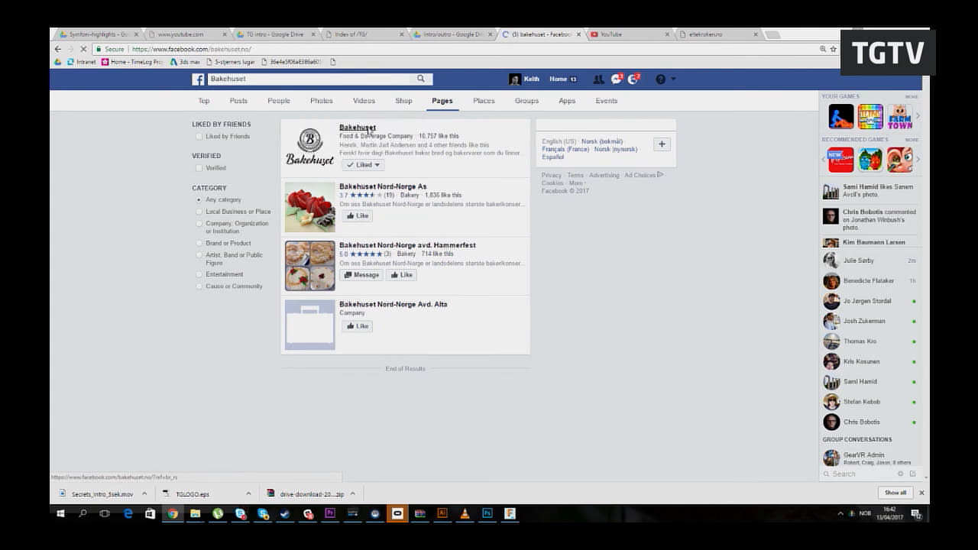
{"action": "scroll", "coordinate": [458, 323], "scroll_direction": "down", "scroll_amount": 5}
{"action": "scroll", "coordinate": [458, 309], "scroll_direction": "down", "scroll_amount": 8}
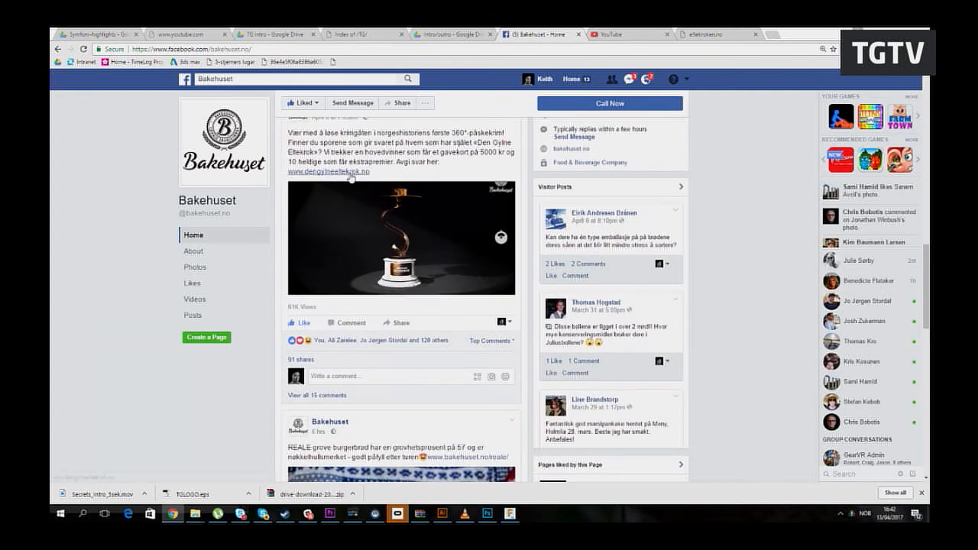
{"action": "left_click", "coordinate": [351, 172]}
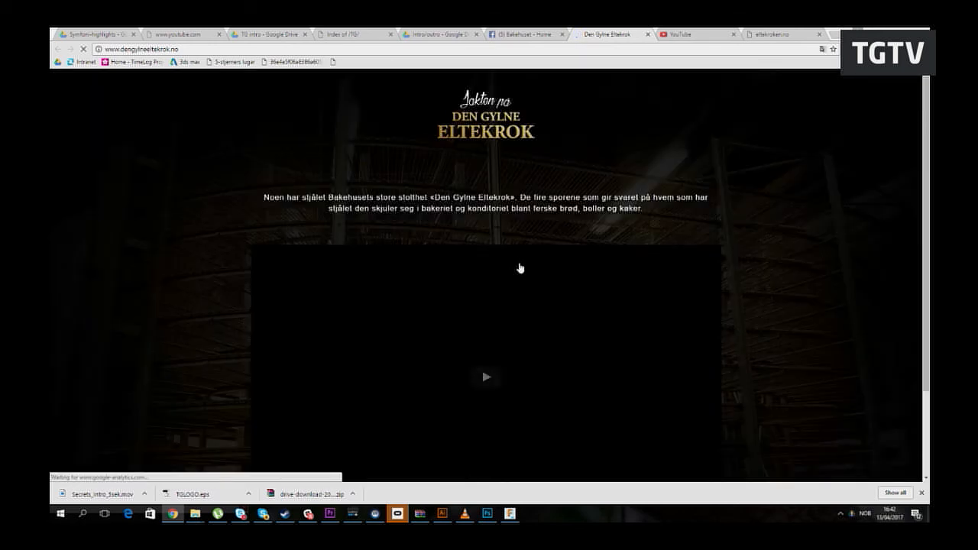
Step: Open the video embedded on the Den Gylne Eltekrok page on YouTube in a new tab
{"action": "scroll", "coordinate": [522, 274], "scroll_direction": "down", "scroll_amount": 1}
{"action": "left_click", "coordinate": [693, 391]}
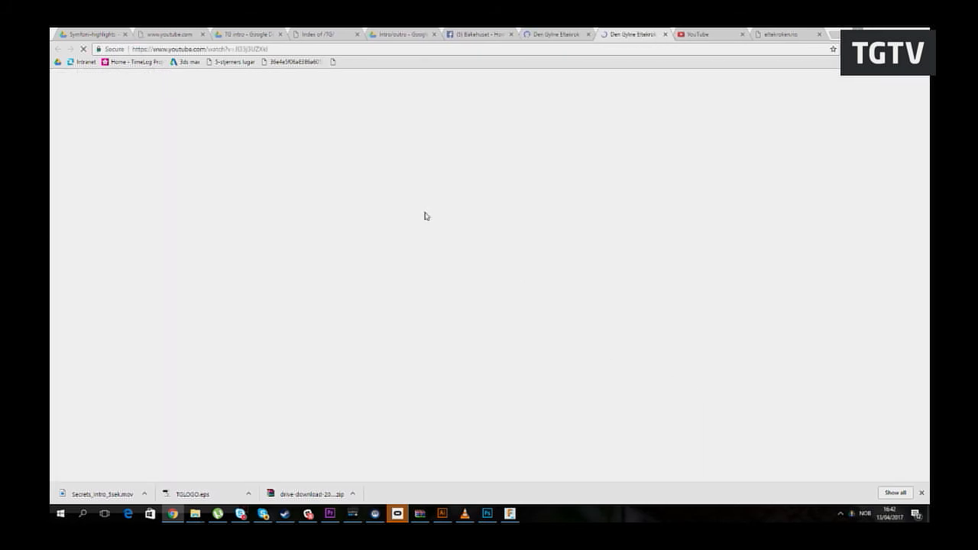
Step: Choose a fixed playback quality for the Den Gylne Eltekrok video and show it full screen
{"action": "left_click", "coordinate": [539, 307]}
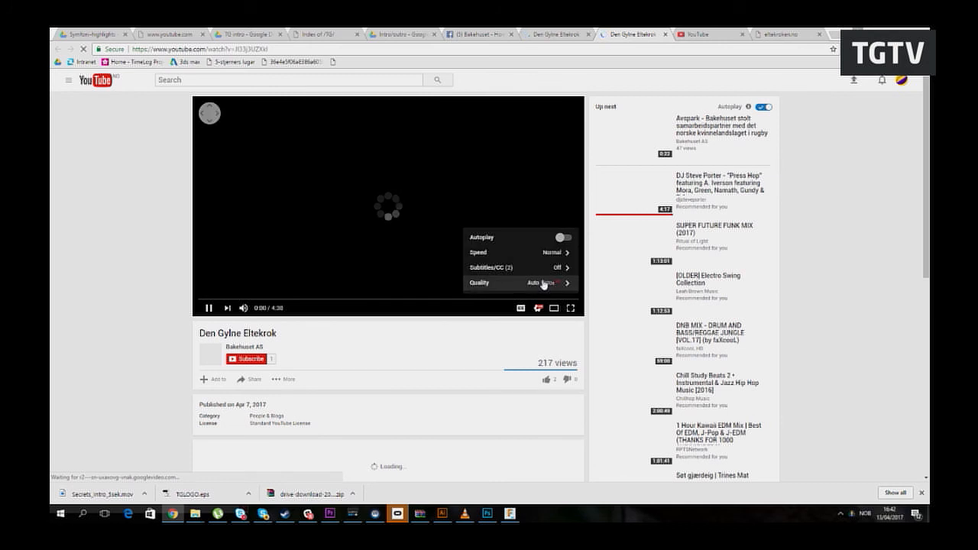
{"action": "left_click", "coordinate": [543, 282]}
{"action": "left_click", "coordinate": [551, 161]}
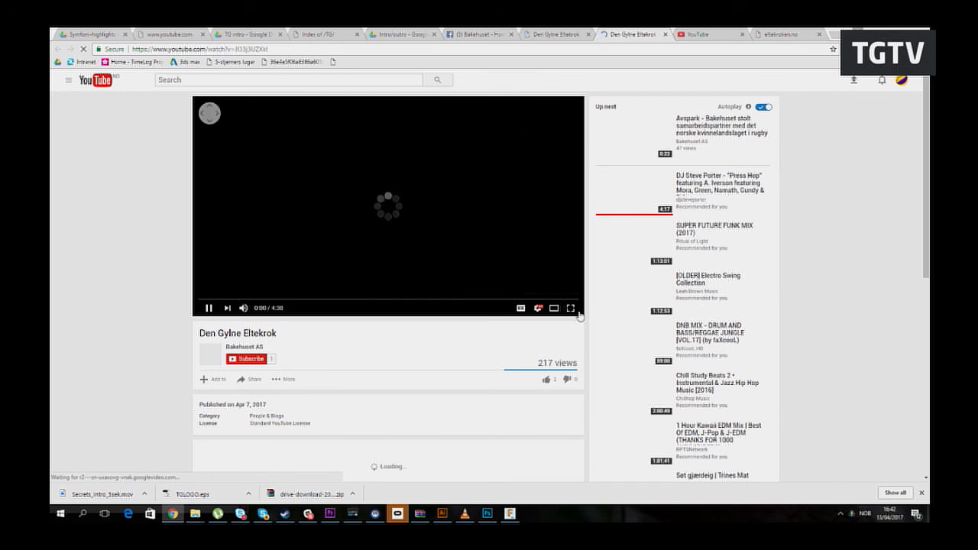
{"action": "left_click", "coordinate": [573, 309]}
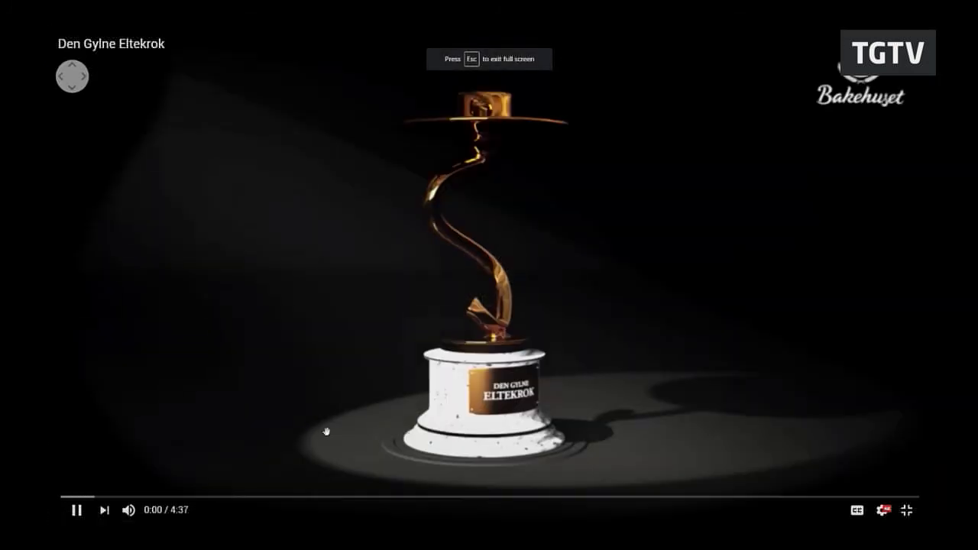
Step: Skip ahead to about 0:12 in the video, look around the bakery scene in all directions and pause playback
{"action": "left_click", "coordinate": [99, 497]}
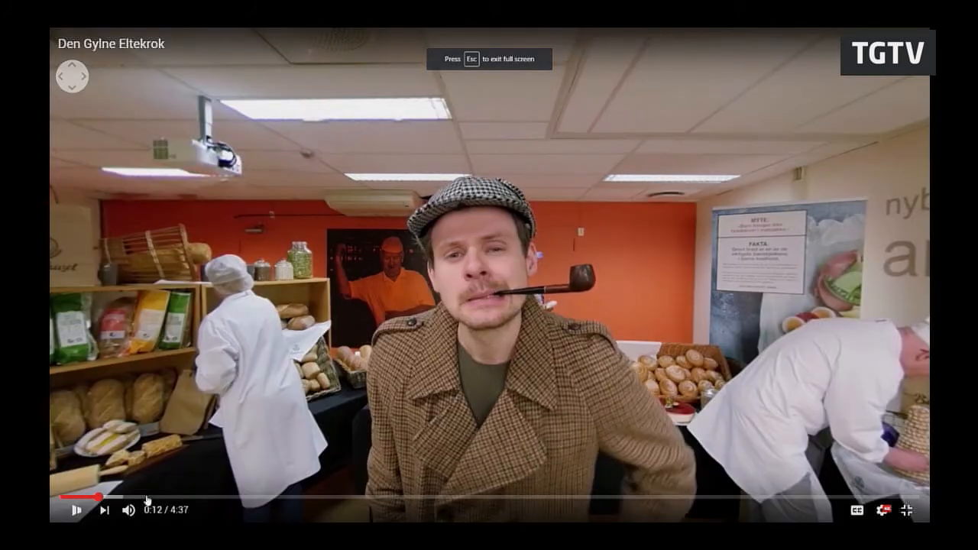
{"action": "left_click", "coordinate": [249, 415]}
{"action": "left_click_drag", "start_coordinate": [249, 416], "coordinate": [181, 336]}
{"action": "left_click_drag", "start_coordinate": [749, 385], "coordinate": [145, 313]}
{"action": "left_click_drag", "start_coordinate": [681, 347], "coordinate": [878, 466]}
{"action": "left_click_drag", "start_coordinate": [305, 473], "coordinate": [830, 405]}
{"action": "left_click_drag", "start_coordinate": [527, 237], "coordinate": [532, 346]}
{"action": "left_click", "coordinate": [532, 346]}
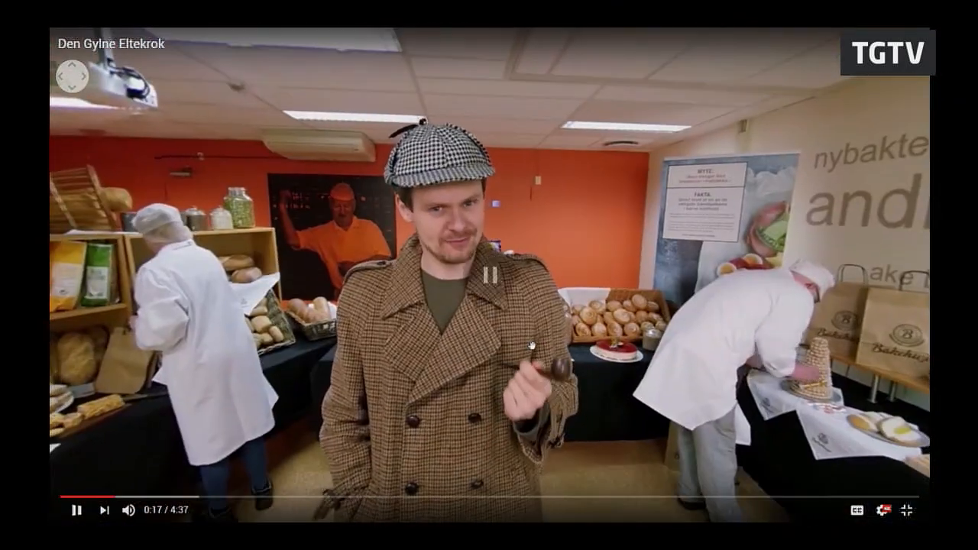